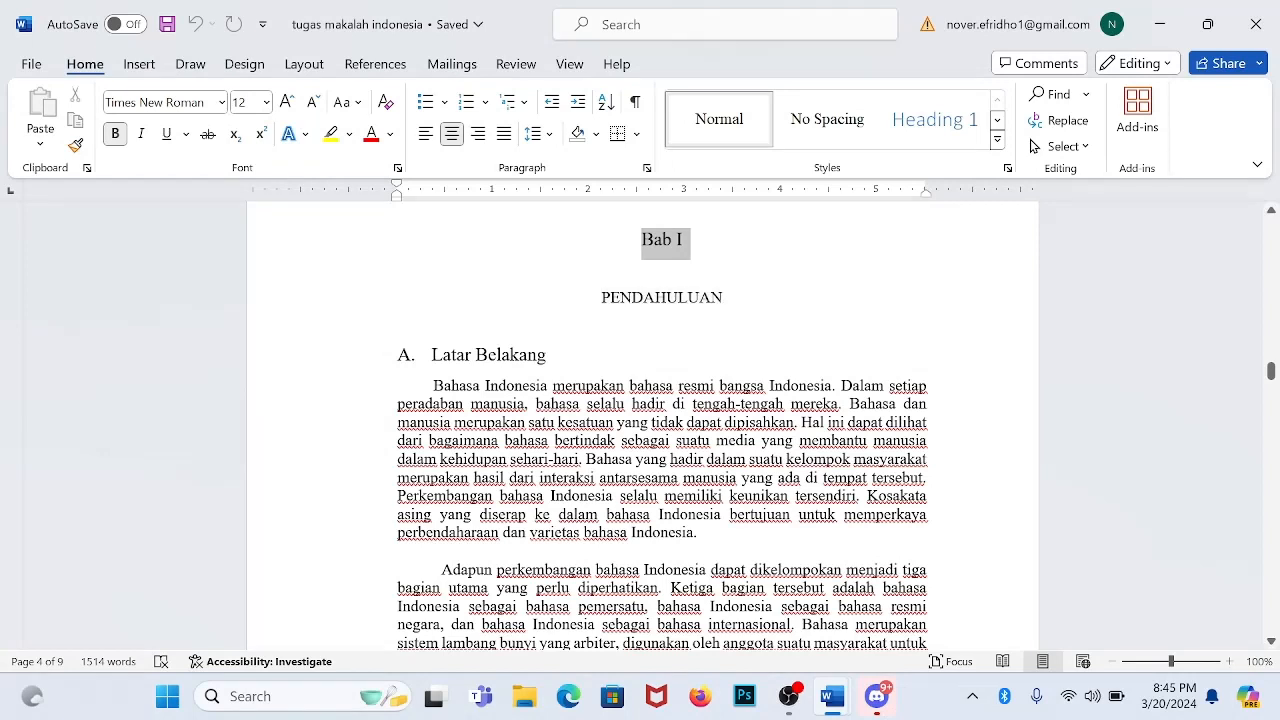
# Update the Heading 1 style to match the formatting of the selected "Bab I" chapter title.
pyautogui.click(960, 120)
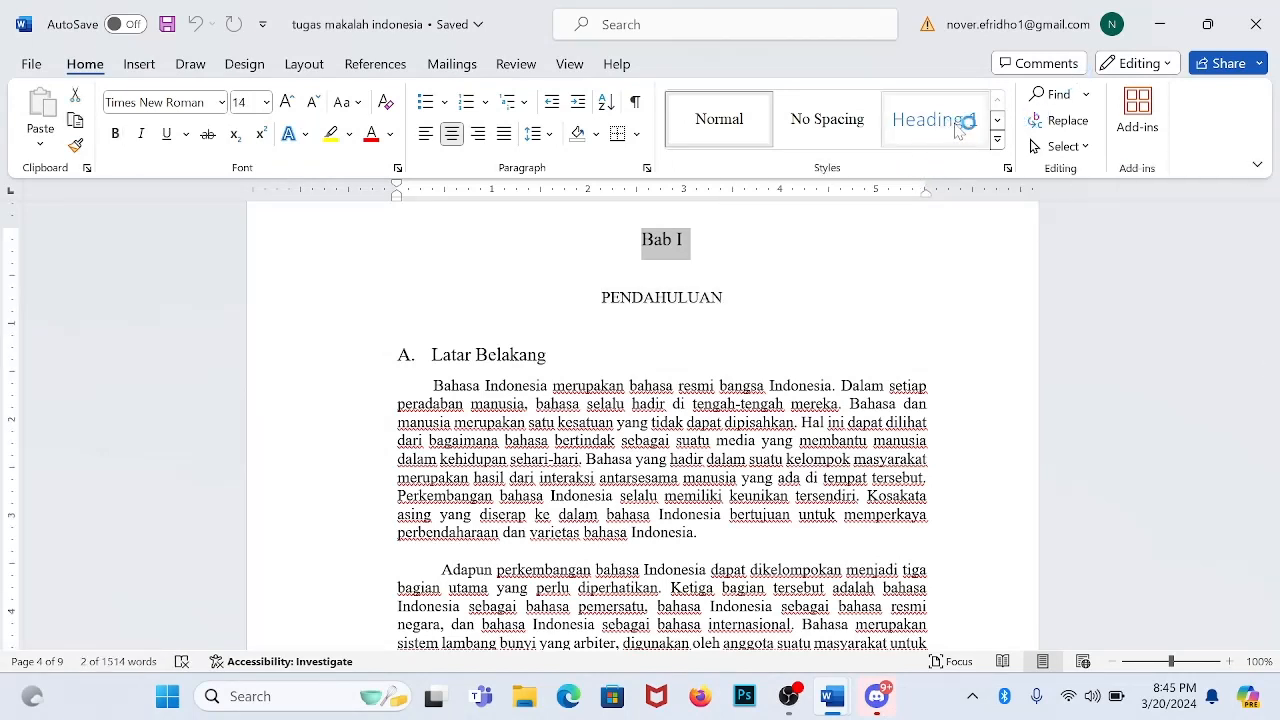
pyautogui.rightClick(986, 116)
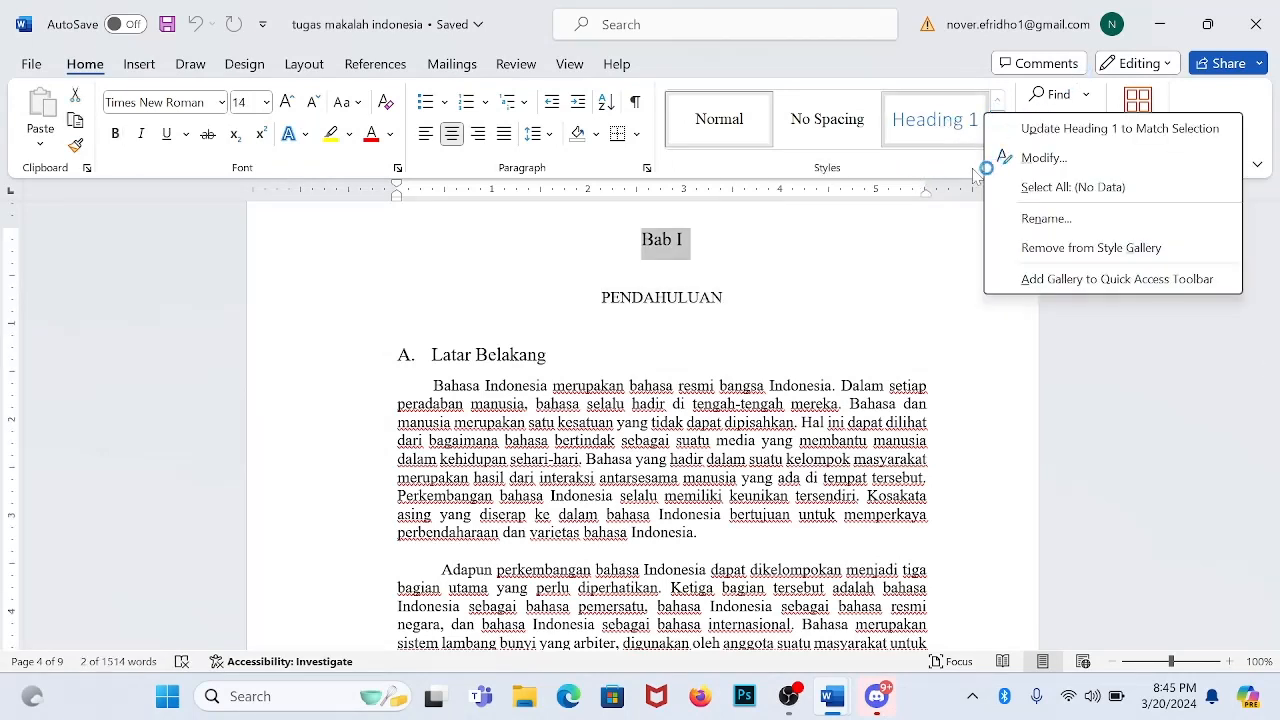
pyautogui.click(1113, 134)
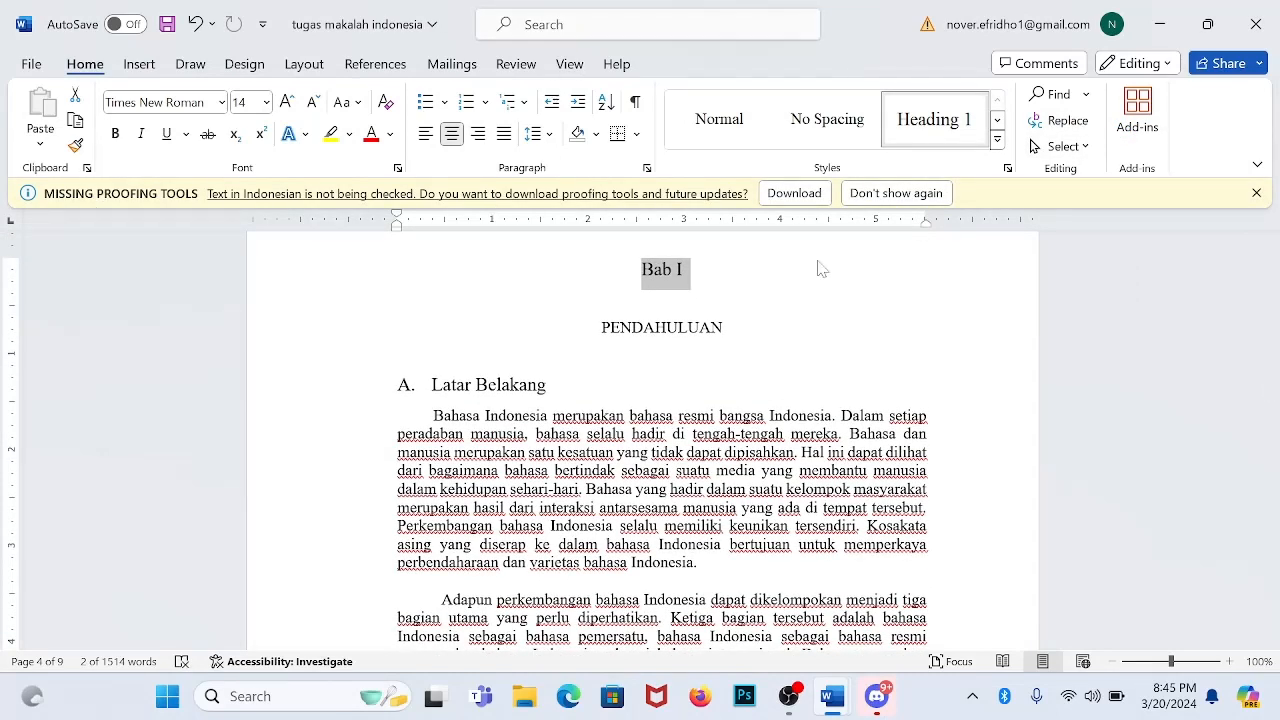
pyautogui.click(966, 292)
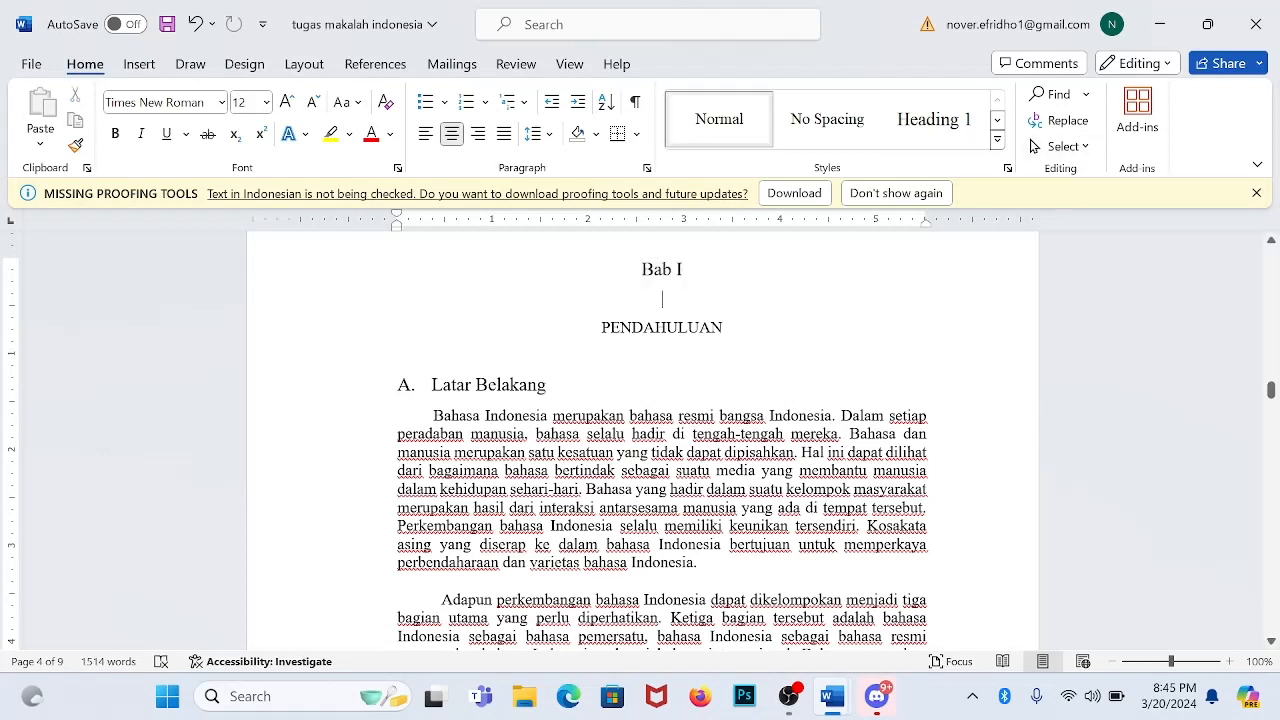
# Apply the Heading 1 style to the "PENDAHULUAN" title below "Bab I".
pyautogui.hotkey('shift', 'Right')
pyautogui.hotkey('shift', 'Right')
pyautogui.hotkey('shift', 'Right')
pyautogui.hotkey('shift', 'Right')
pyautogui.hotkey('shift', 'Right')
pyautogui.hotkey('shift', 'Right')
pyautogui.hotkey('shift', 'Right')
pyautogui.hotkey('shift', 'Right')
pyautogui.hotkey('shift', 'Right')
pyautogui.hotkey('shift', 'Right')
pyautogui.hotkey('shift', 'Right')
pyautogui.hotkey('shift', 'Right')
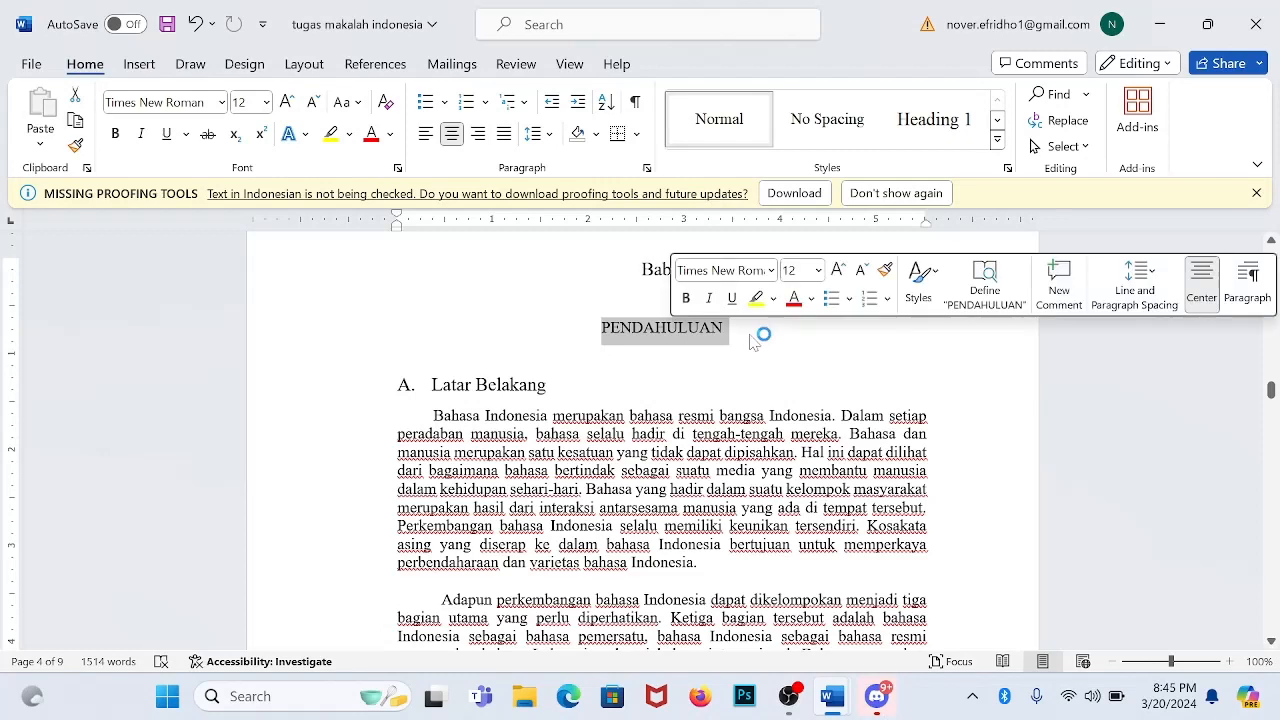
pyautogui.click(940, 125)
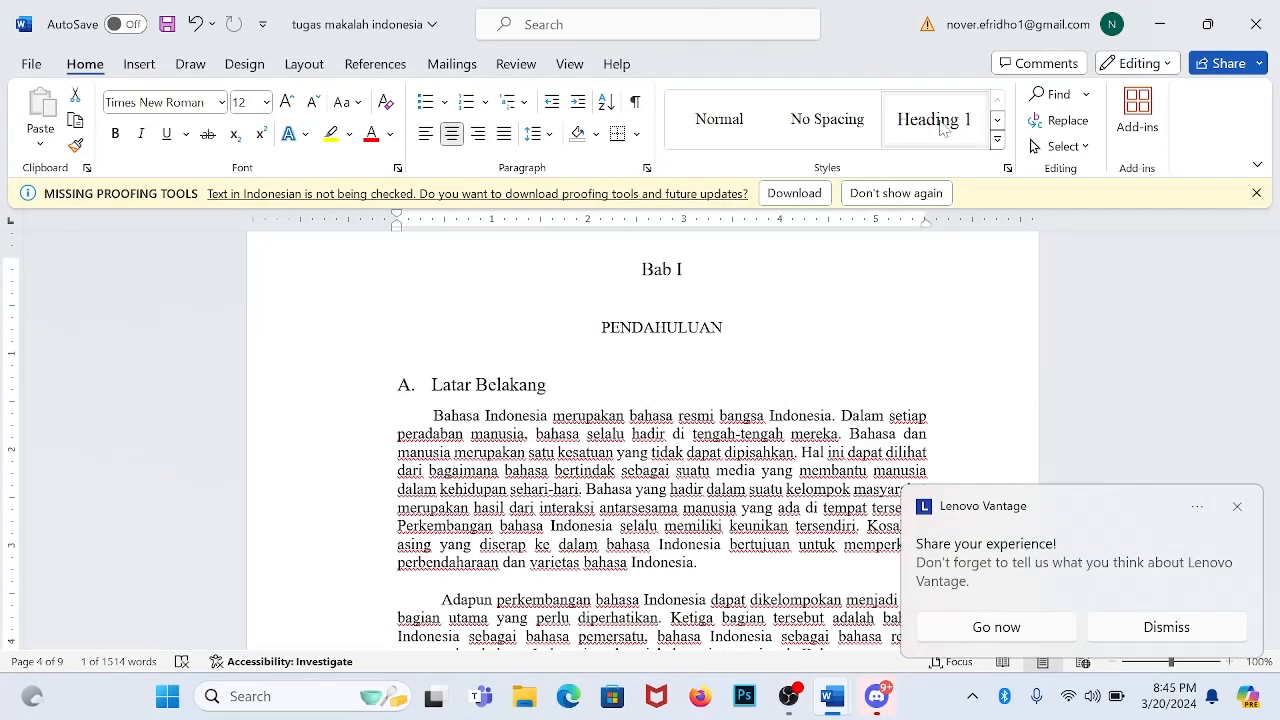
pyautogui.click(940, 125)
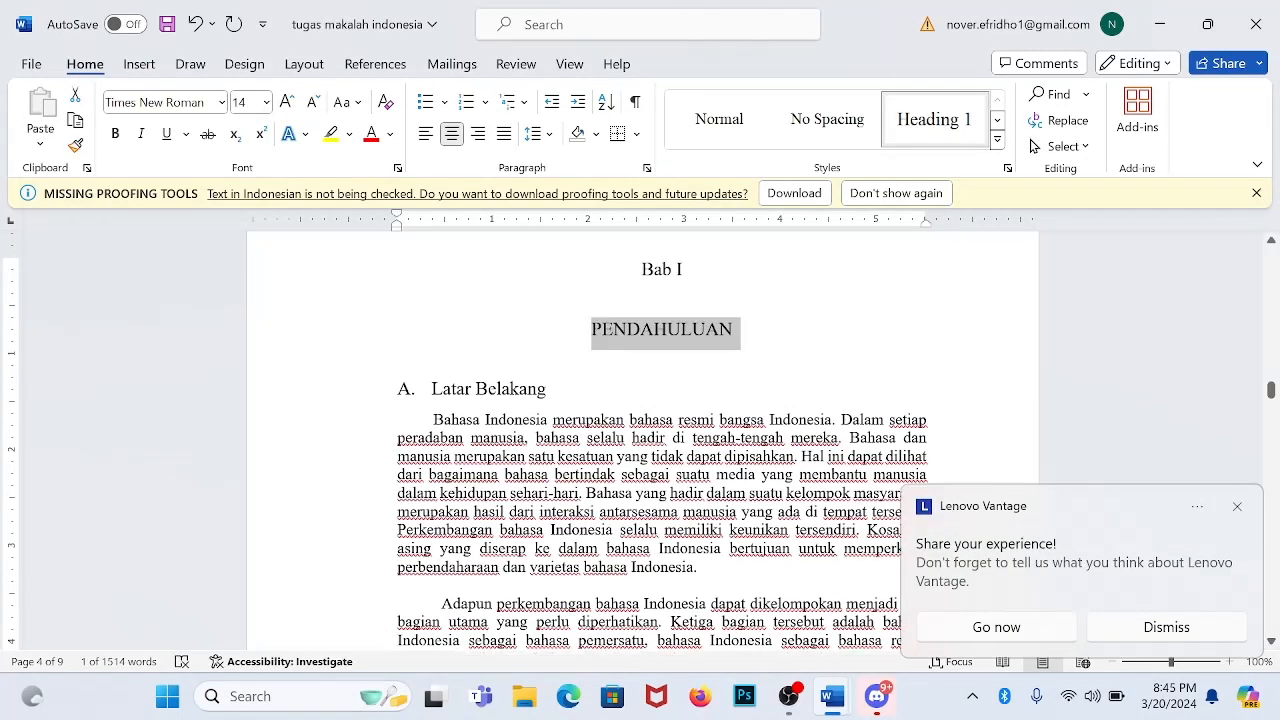
# Update the Heading 2 style to match the formatting of the "Latar Belakang" subheading.
pyautogui.press('Down')
pyautogui.hotkey('shift', 'End')
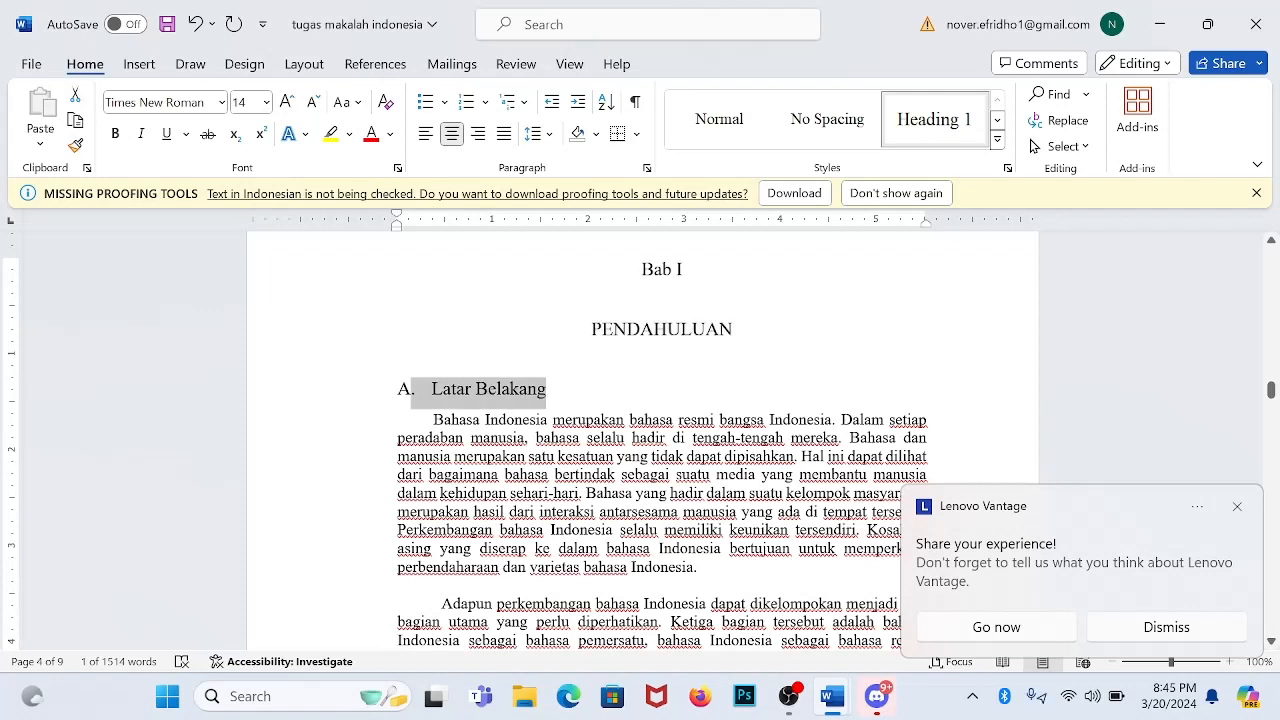
pyautogui.hotkey('ctrl', 'shift', 'Right')
pyautogui.hotkey('ctrl', 'shift', 'Right')
pyautogui.hotkey('ctrl', 'shift', 'Right')
pyautogui.hotkey('ctrl', 'shift', 'Right')
pyautogui.hotkey('ctrl', 'shift', 'Left')
pyautogui.hotkey('ctrl', 'shift', 'Left')
pyautogui.hotkey('ctrl', 'shift', 'Left')
pyautogui.hotkey('ctrl', 'shift', 'Left')
pyautogui.click(997, 120)
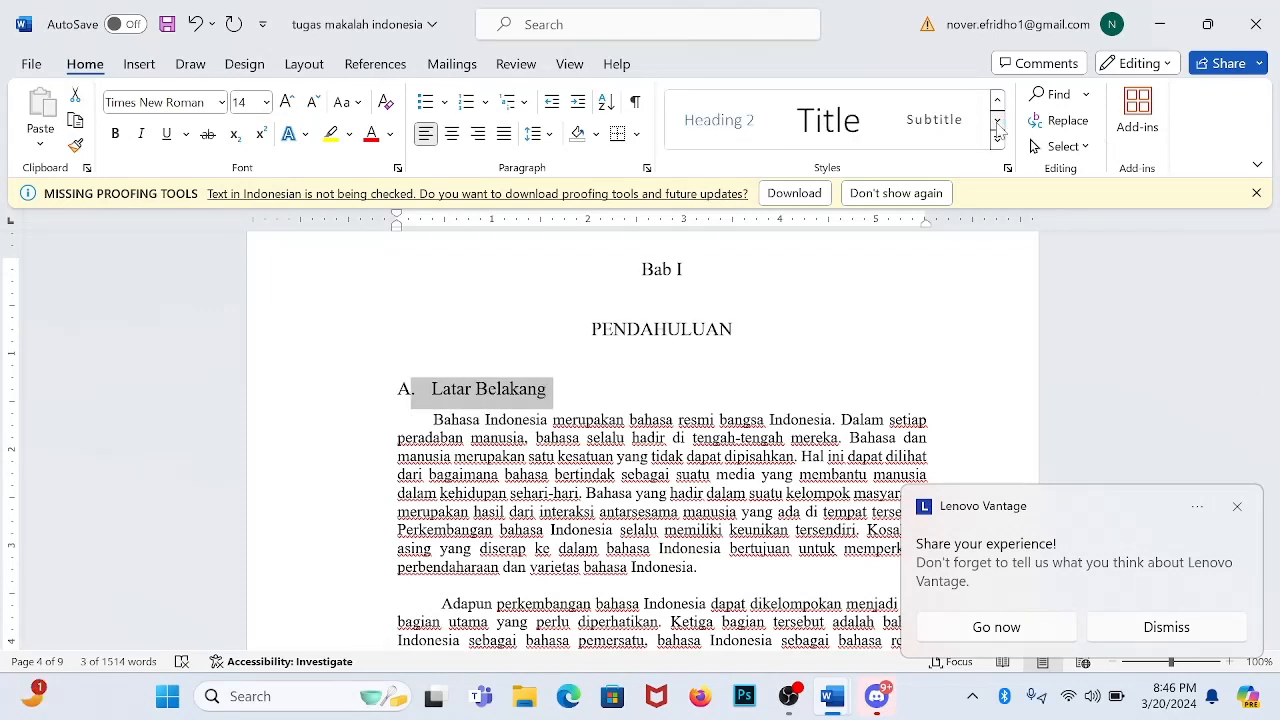
pyautogui.click(810, 122)
pyautogui.rightClick(726, 106)
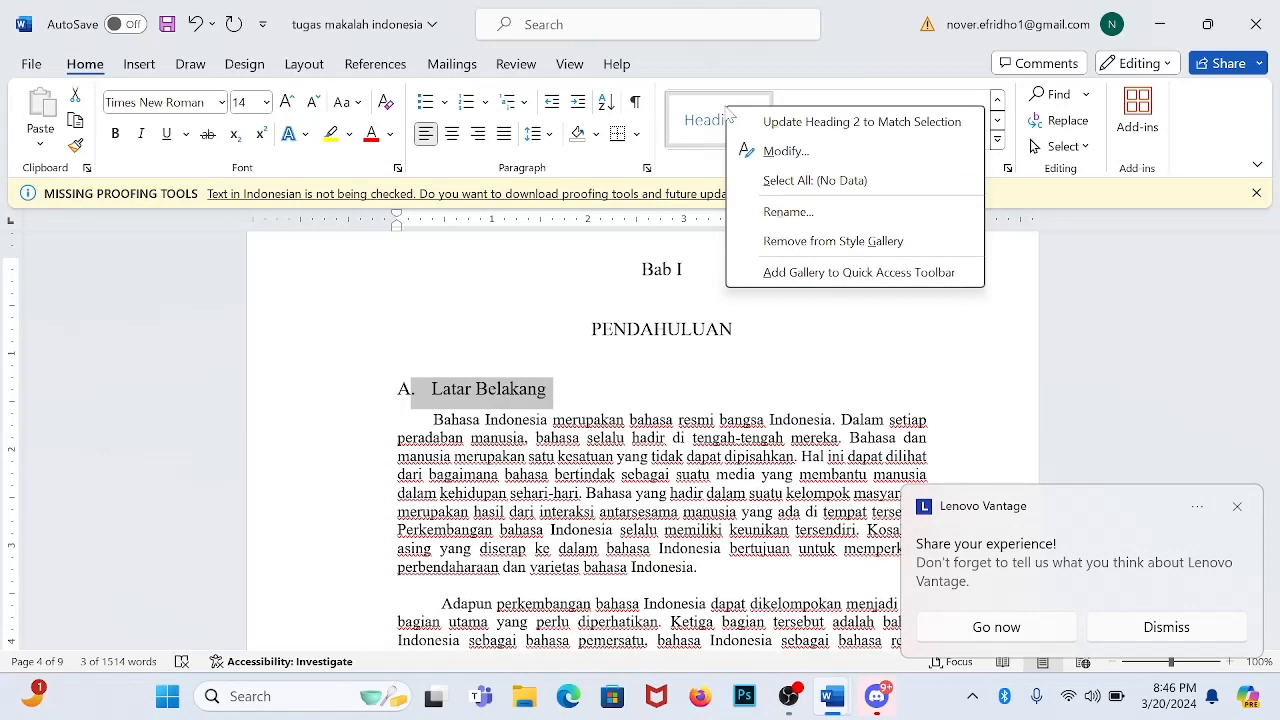
pyautogui.click(780, 130)
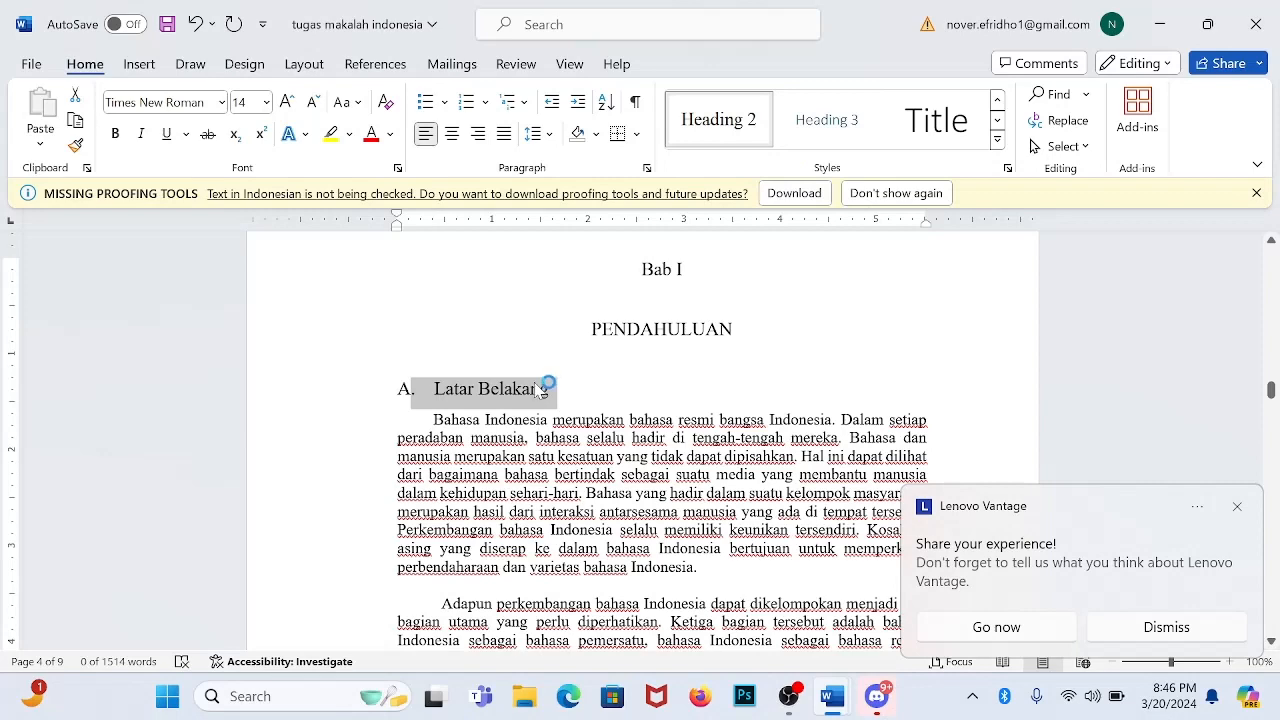
pyautogui.click(441, 402)
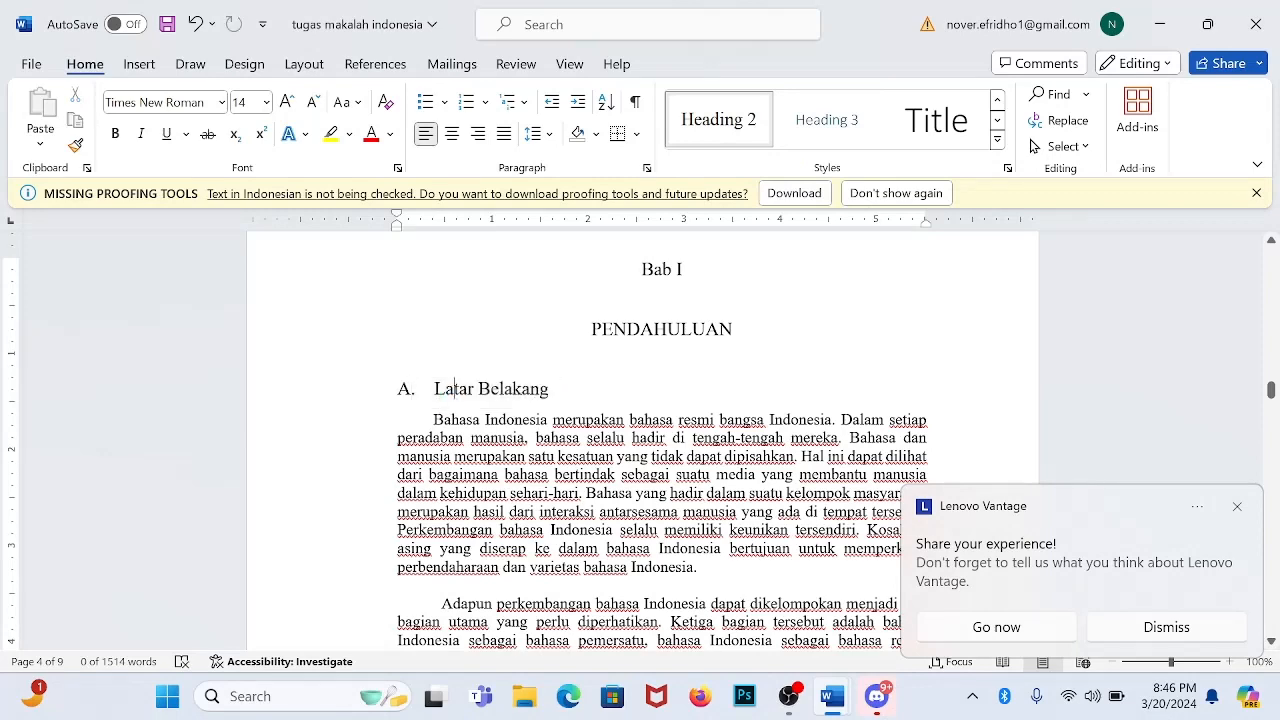
pyautogui.scroll(-6, 1033, 146)
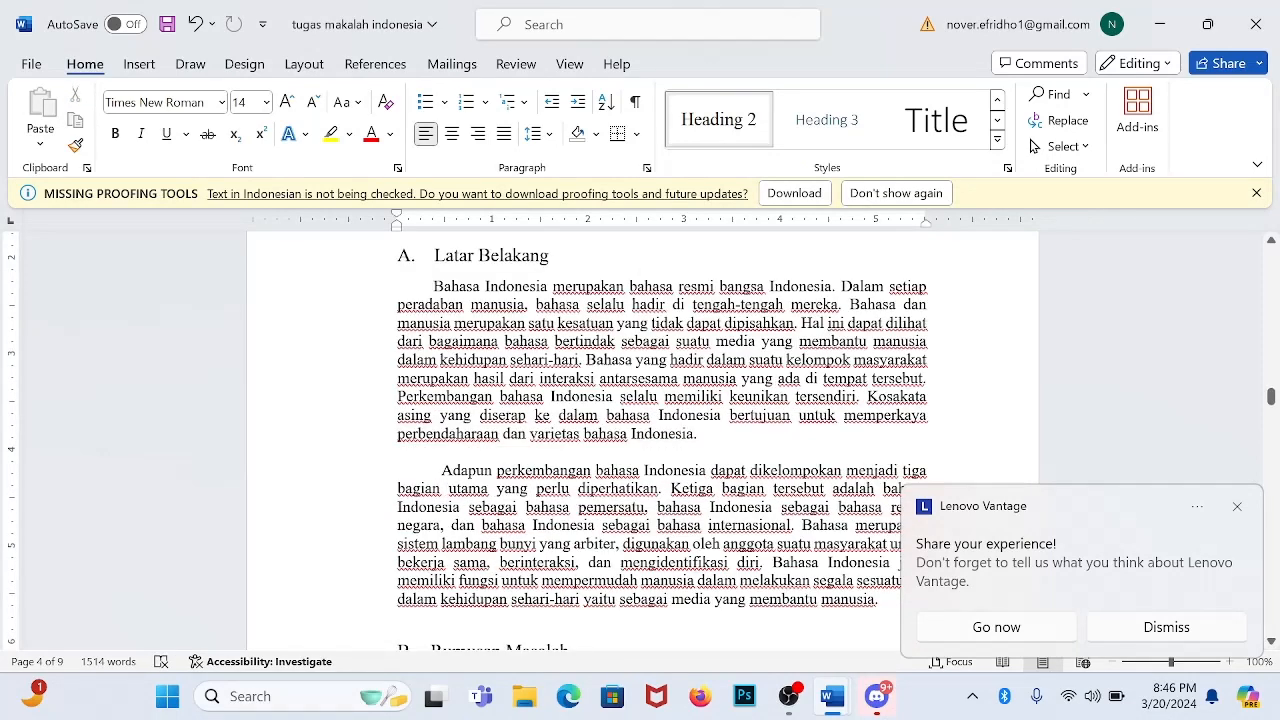
pyautogui.scroll(-6, 1033, 146)
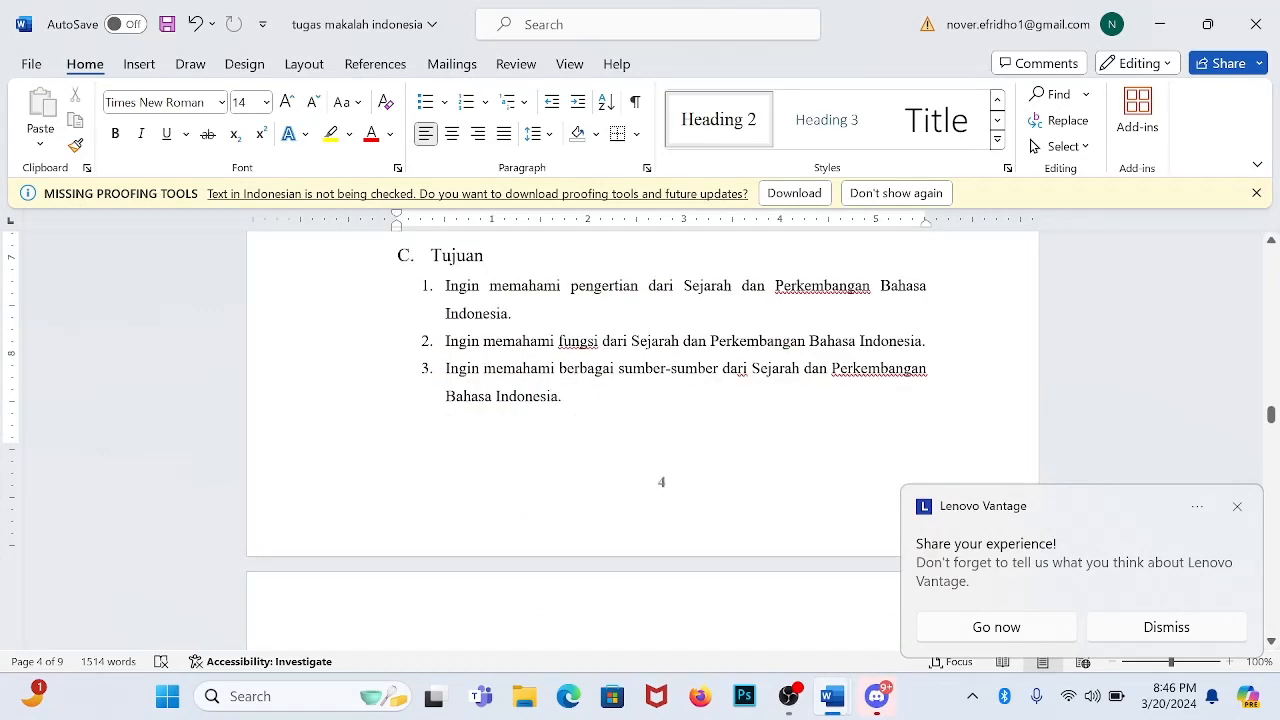
pyautogui.scroll(1, 1033, 146)
pyautogui.scroll(6, 1033, 146)
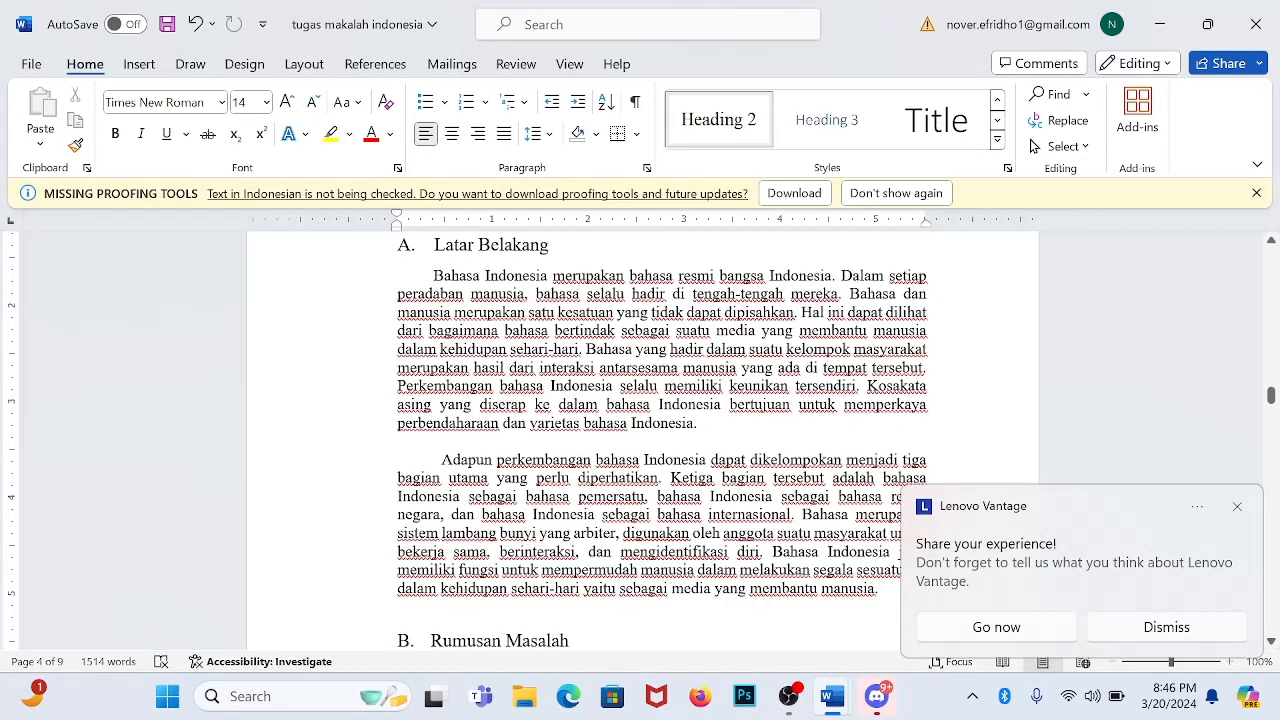
pyautogui.scroll(-4, 1033, 146)
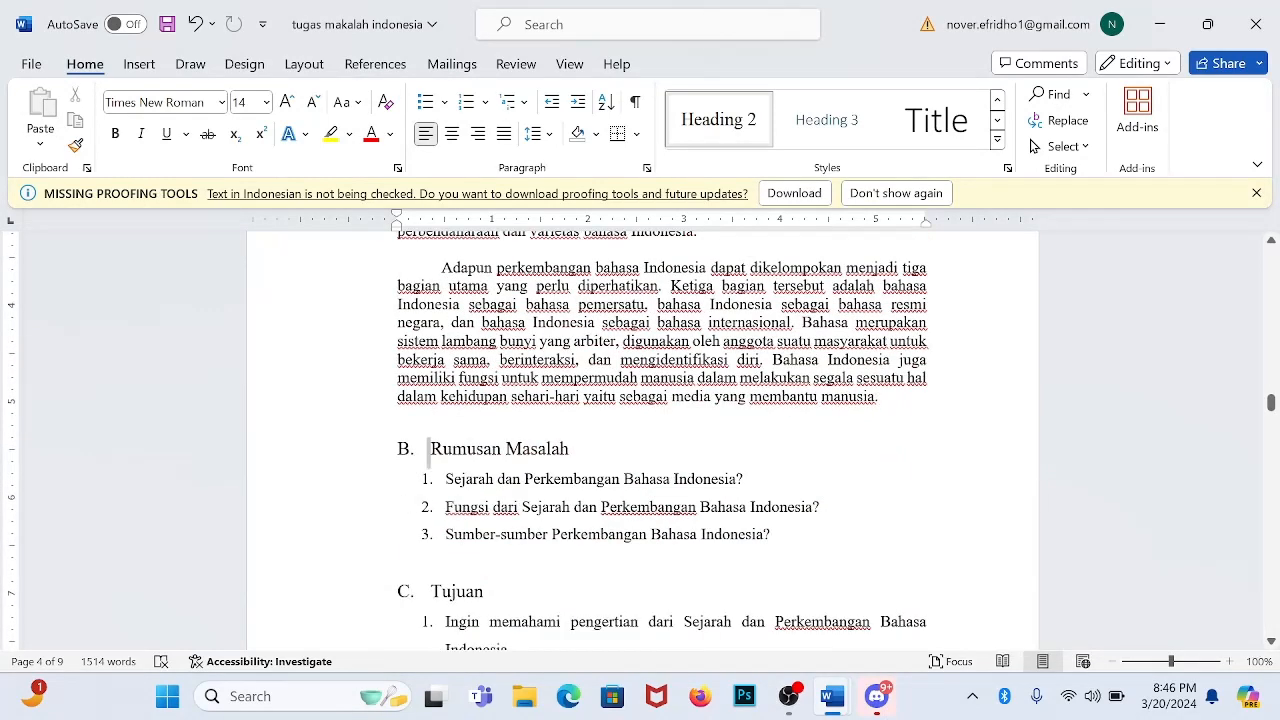
pyautogui.hotkey('ctrl', 'shift', 'Right')
pyautogui.hotkey('ctrl', 'shift', 'Right')
pyautogui.hotkey('ctrl', 'shift', 'Right')
pyautogui.scroll(3, 642, 440)
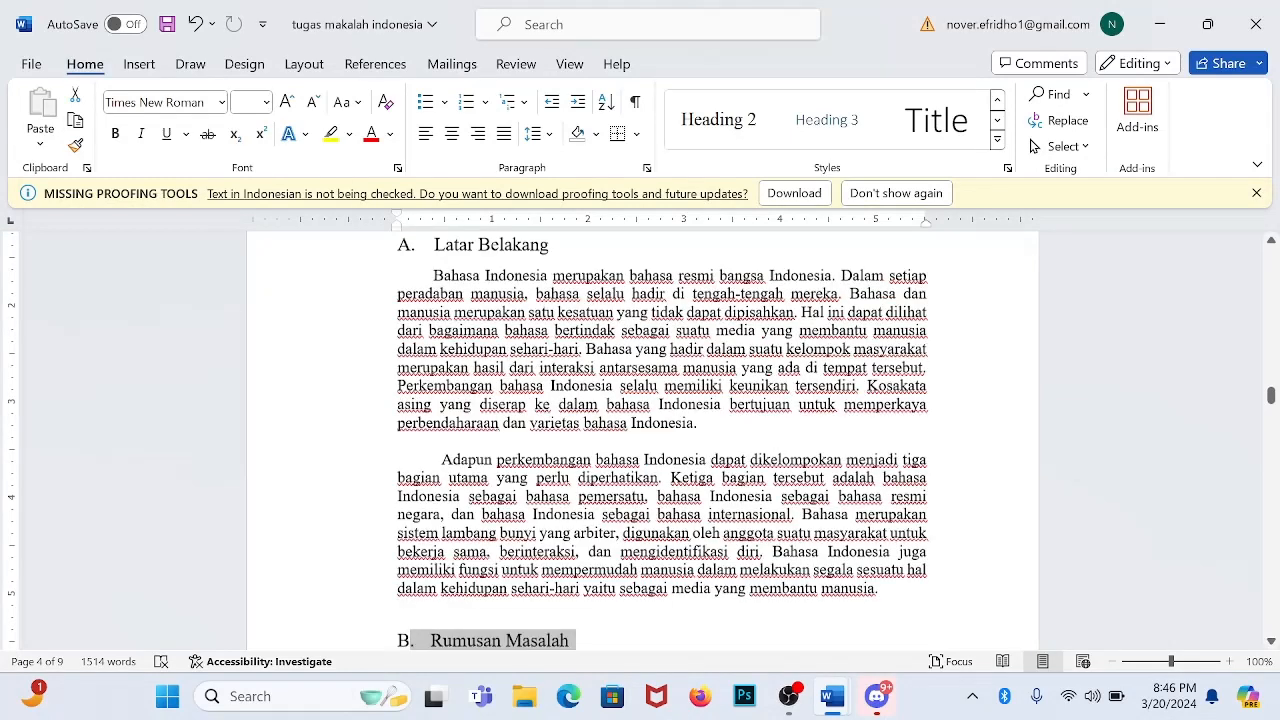
# Try to apply the Heading 2 style to all text from "Latar Belakang" through the end of the "Tujuan" list.
pyautogui.click(445, 245)
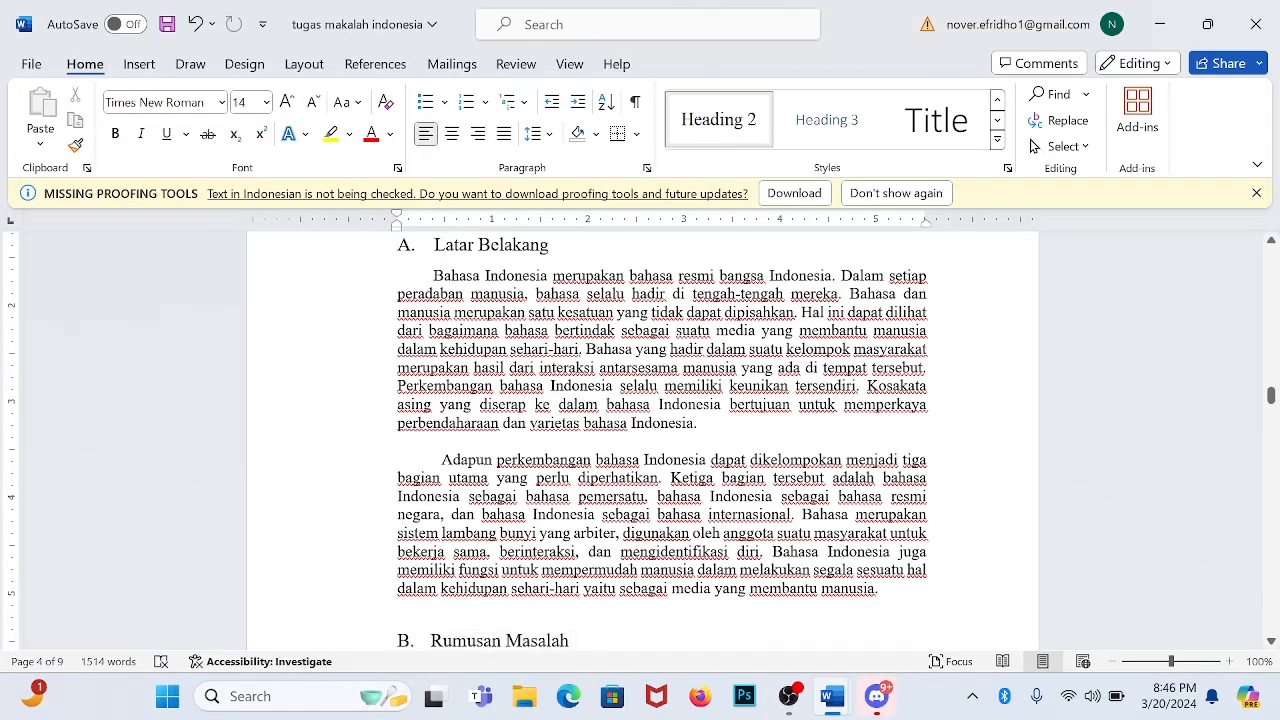
pyautogui.hotkey('shift', 'Down')
pyautogui.hotkey('shift', 'Down')
pyautogui.hotkey('shift', 'Down')
pyautogui.hotkey('shift', 'Down')
pyautogui.hotkey('shift', 'Down')
pyautogui.hotkey('shift', 'Down')
pyautogui.hotkey('shift', 'Down')
pyautogui.hotkey('shift', 'Down')
pyautogui.hotkey('shift', 'Down')
pyautogui.hotkey('shift', 'Down')
pyautogui.hotkey('shift', 'Down')
pyautogui.hotkey('shift', 'Down')
pyautogui.hotkey('shift', 'Down')
pyautogui.hotkey('shift', 'Down')
pyautogui.hotkey('shift', 'Down')
pyautogui.hotkey('shift', 'Down')
pyautogui.hotkey('shift', 'Down')
pyautogui.hotkey('shift', 'Down')
pyautogui.hotkey('shift', 'Down')
pyautogui.hotkey('shift', 'Down')
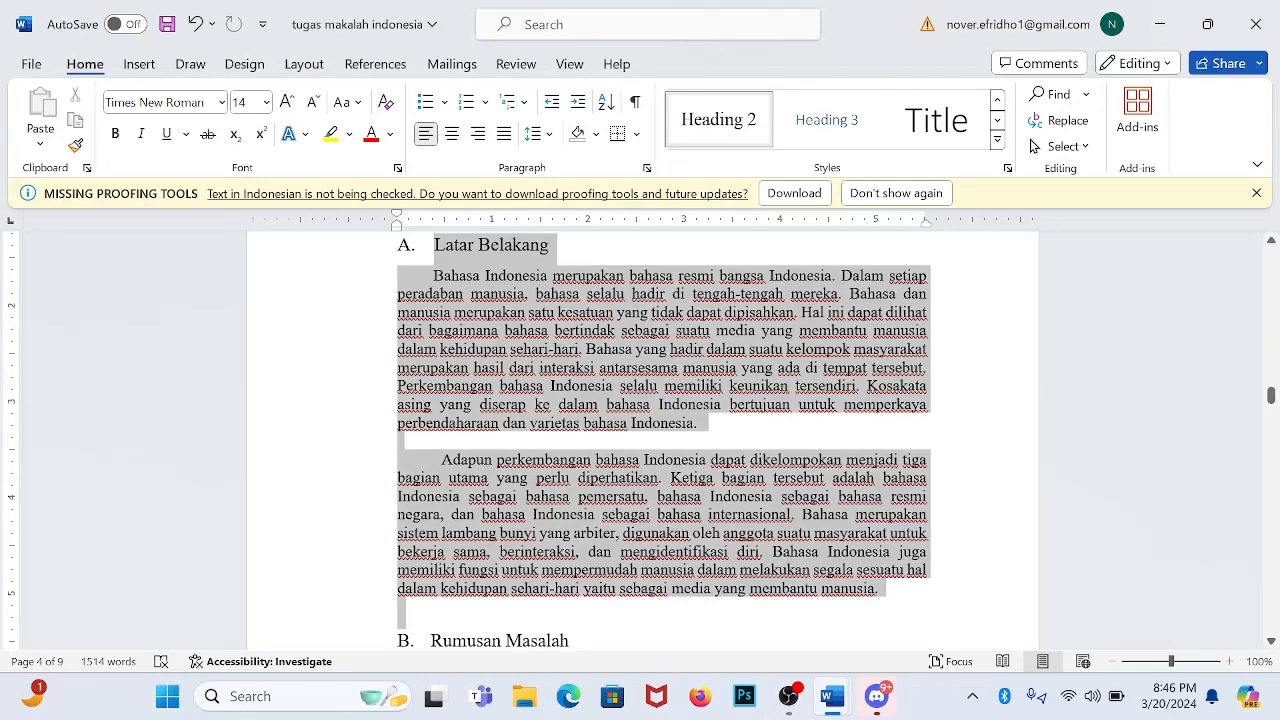
pyautogui.moveTo(663, 614); pyautogui.dragTo(572, 462)
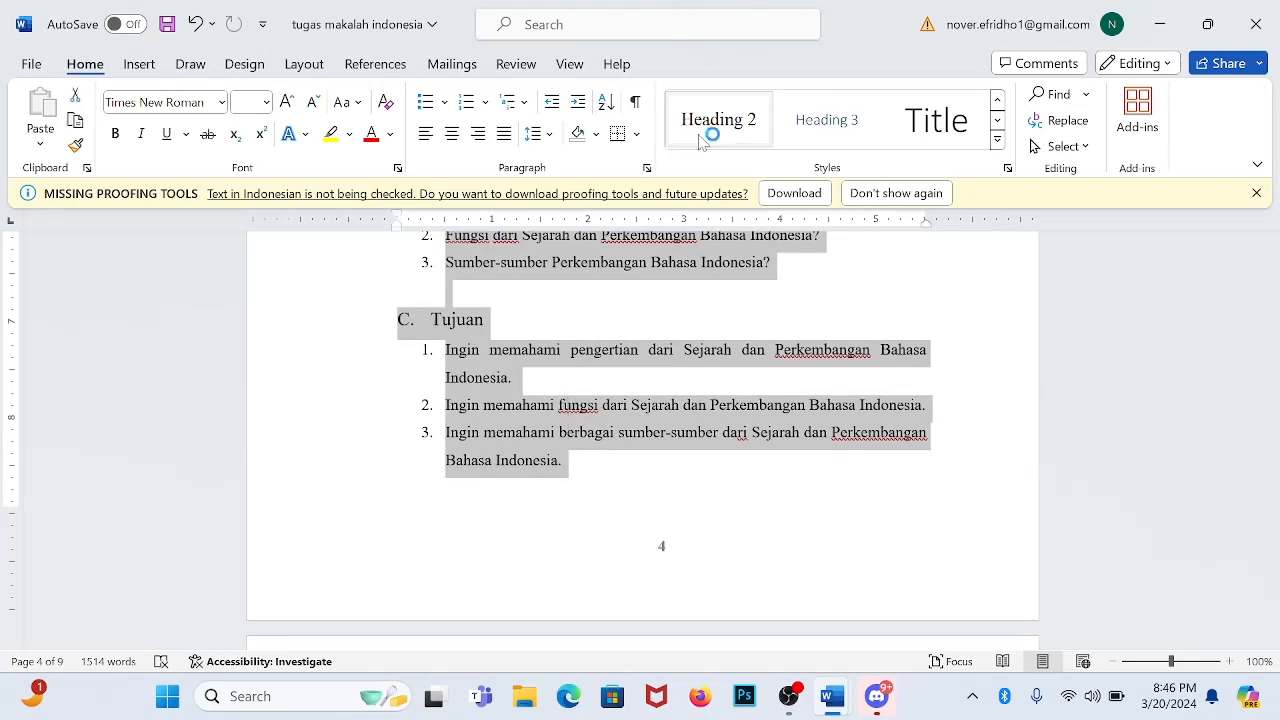
pyautogui.click(735, 122)
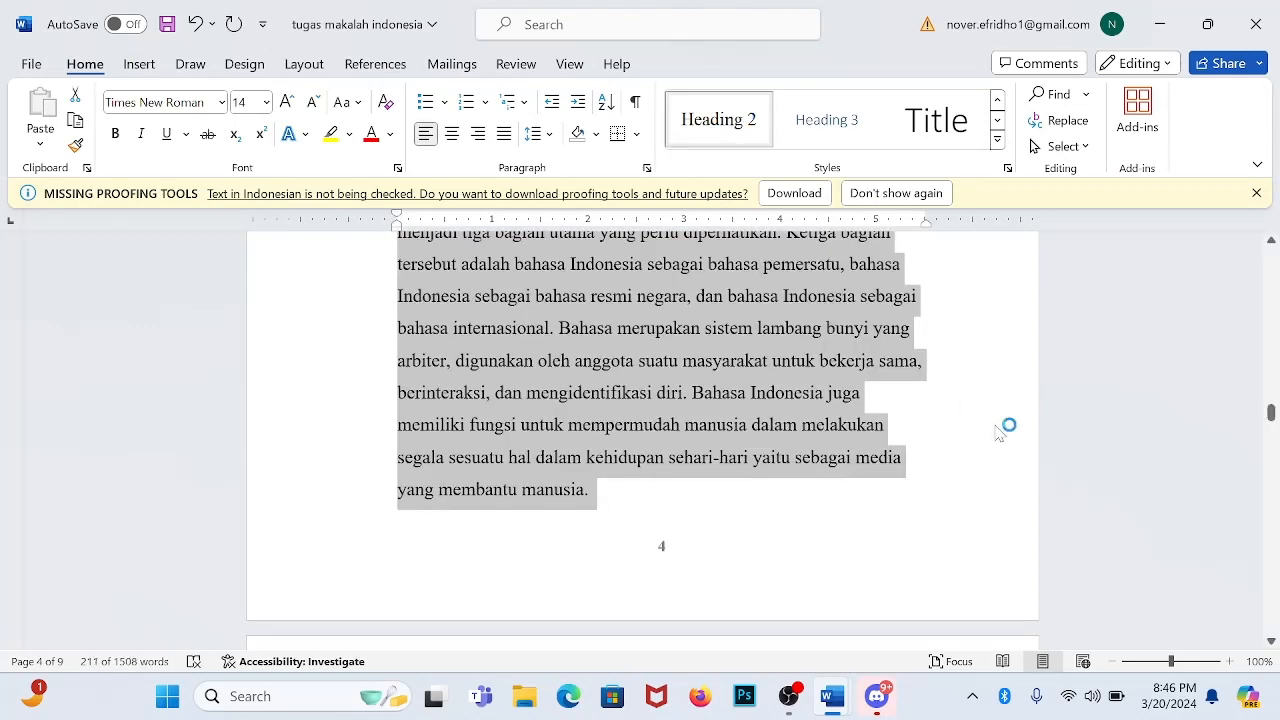
# Undo the Heading 2 style applied to the whole block of body text in the first chapter.
pyautogui.scroll(3, 1000, 432)
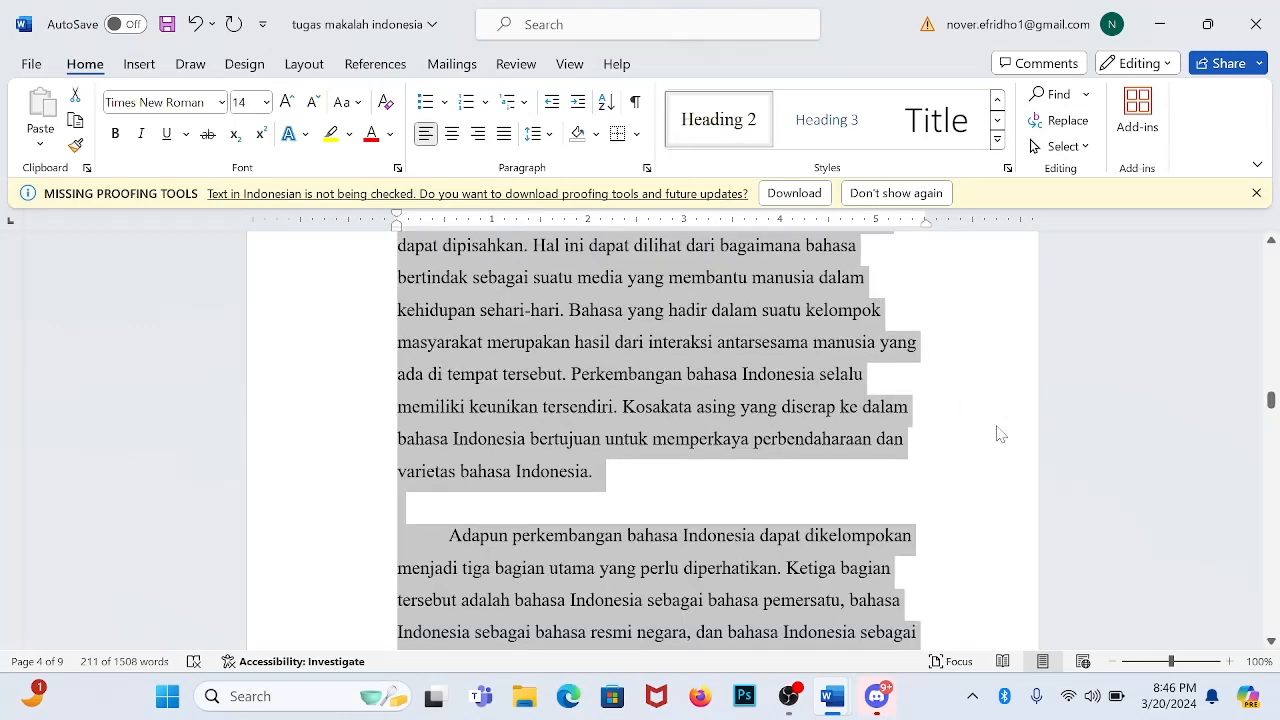
pyautogui.scroll(2, 997, 432)
pyautogui.scroll(-1, 997, 434)
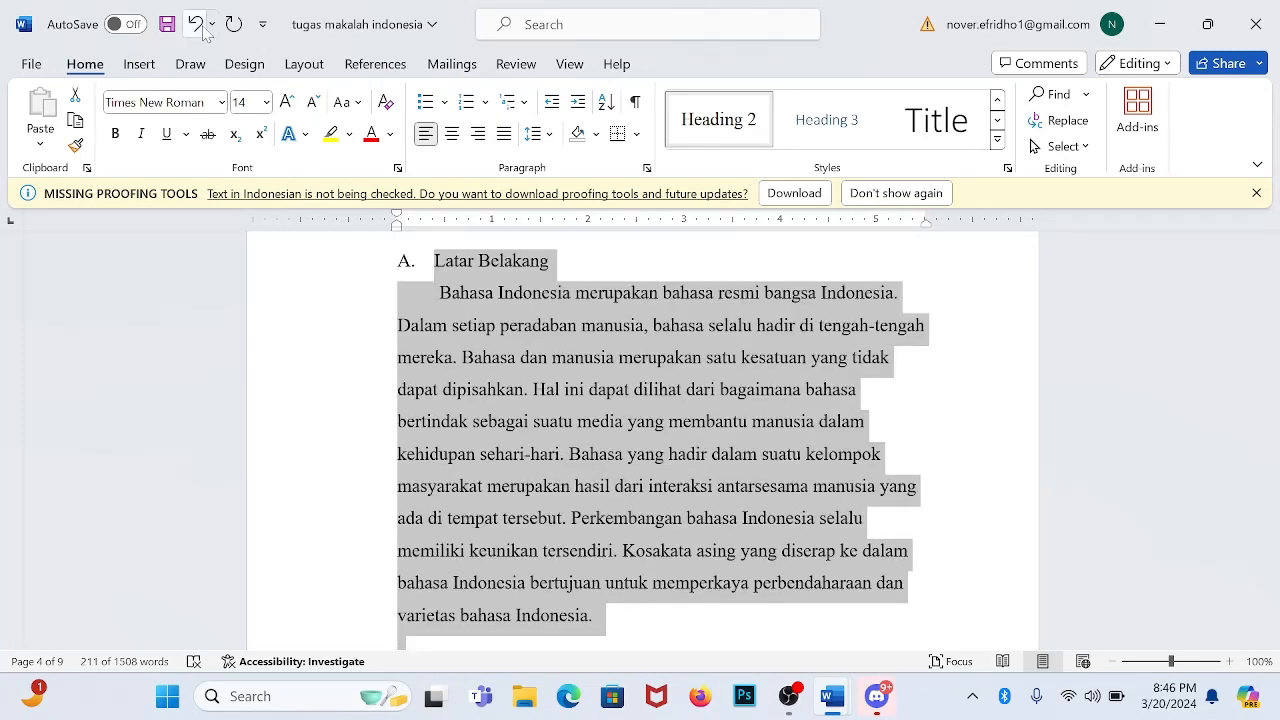
pyautogui.click(195, 24)
pyautogui.click(195, 24)
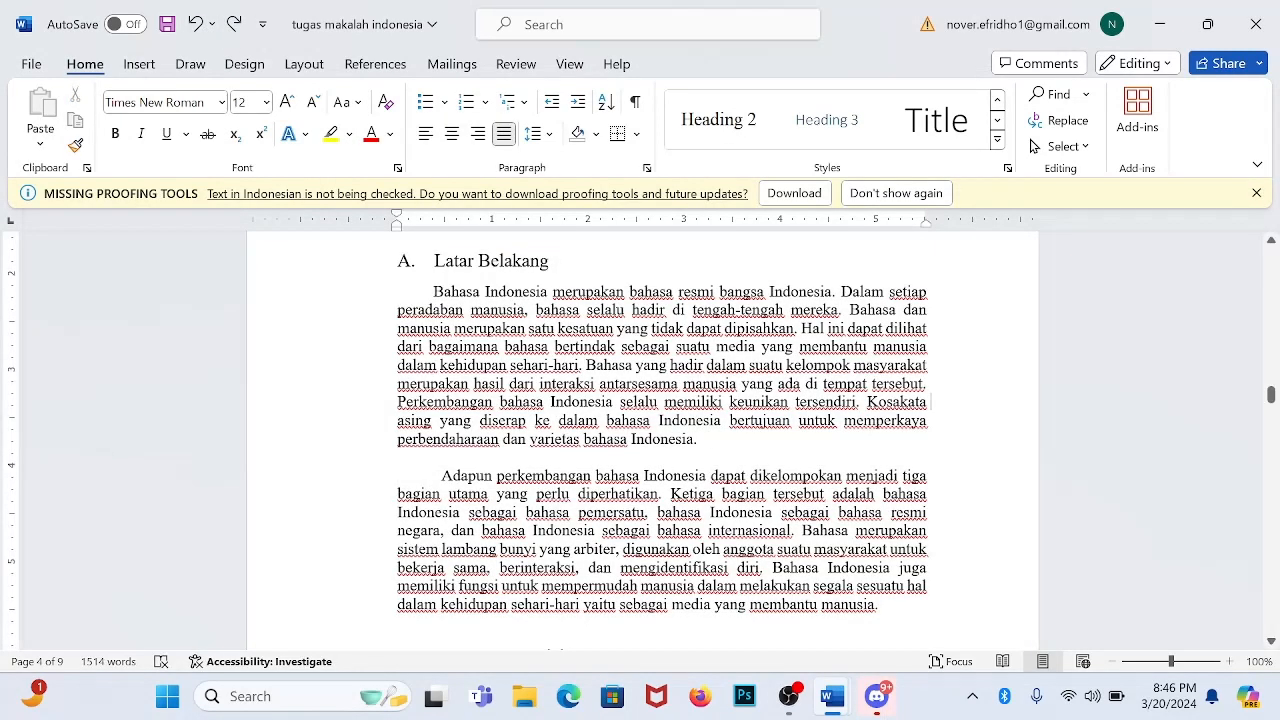
# Apply the Heading 2 style to only the "Rumusan Masalah" and "Tujuan" subheadings.
pyautogui.scroll(-3, 960, 404)
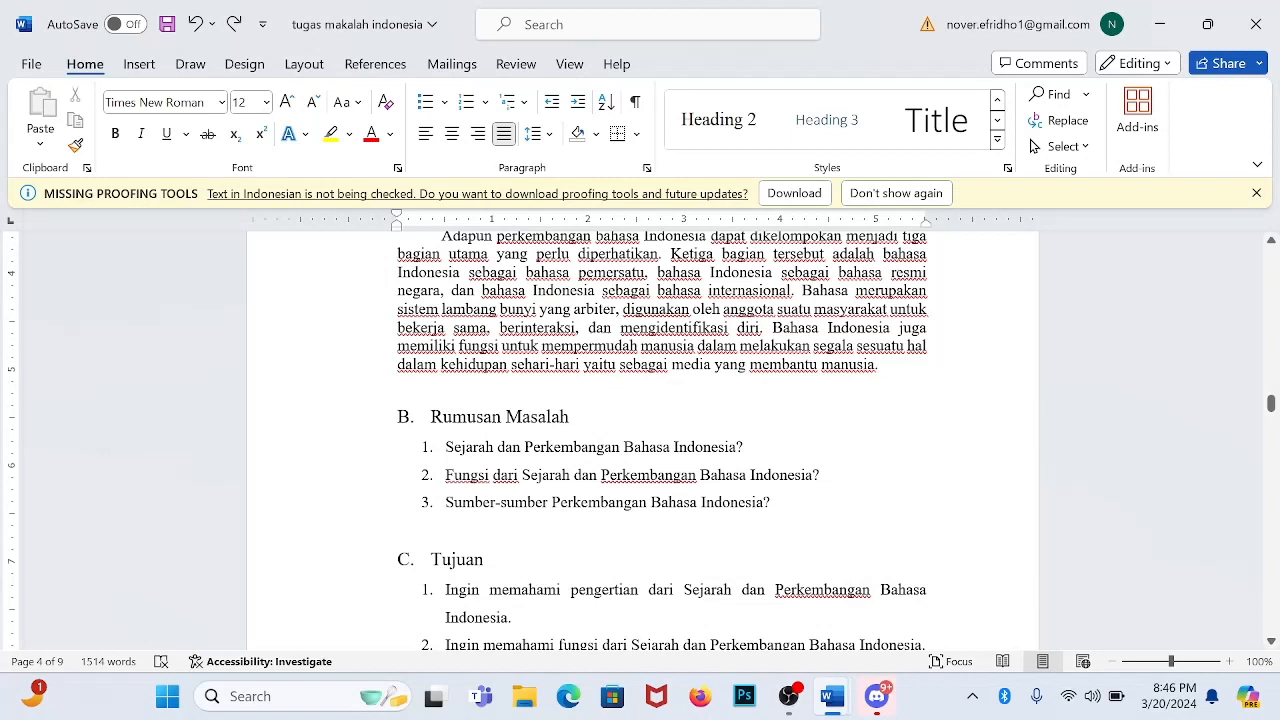
pyautogui.moveTo(431, 417); pyautogui.dragTo(570, 418)
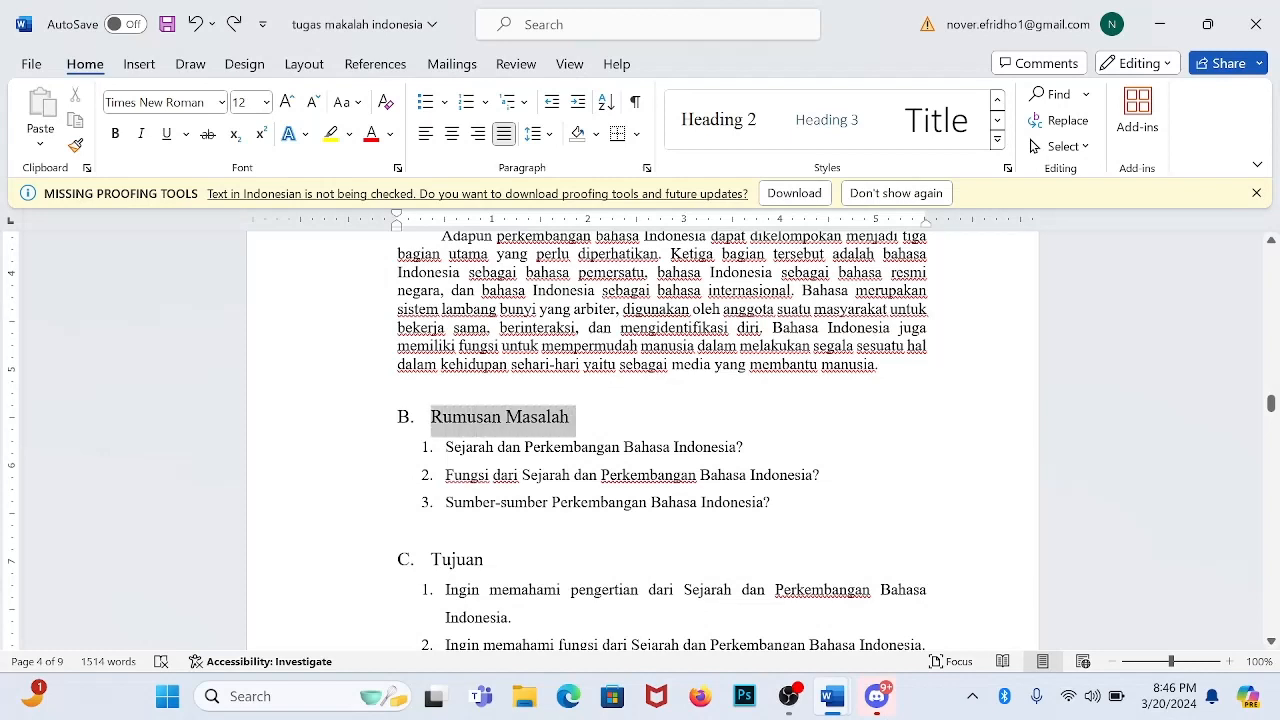
pyautogui.click(755, 121)
pyautogui.scroll(-2, 431, 415)
pyautogui.click(431, 415)
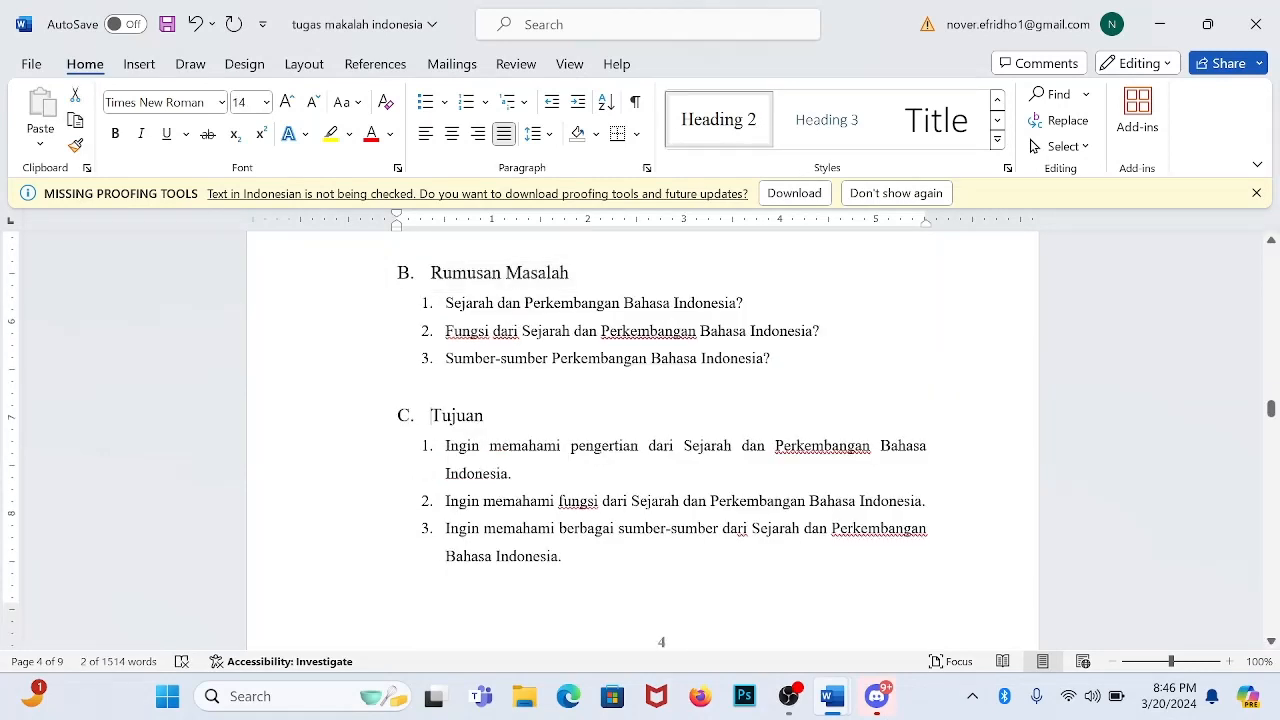
pyautogui.moveTo(431, 417); pyautogui.dragTo(491, 418)
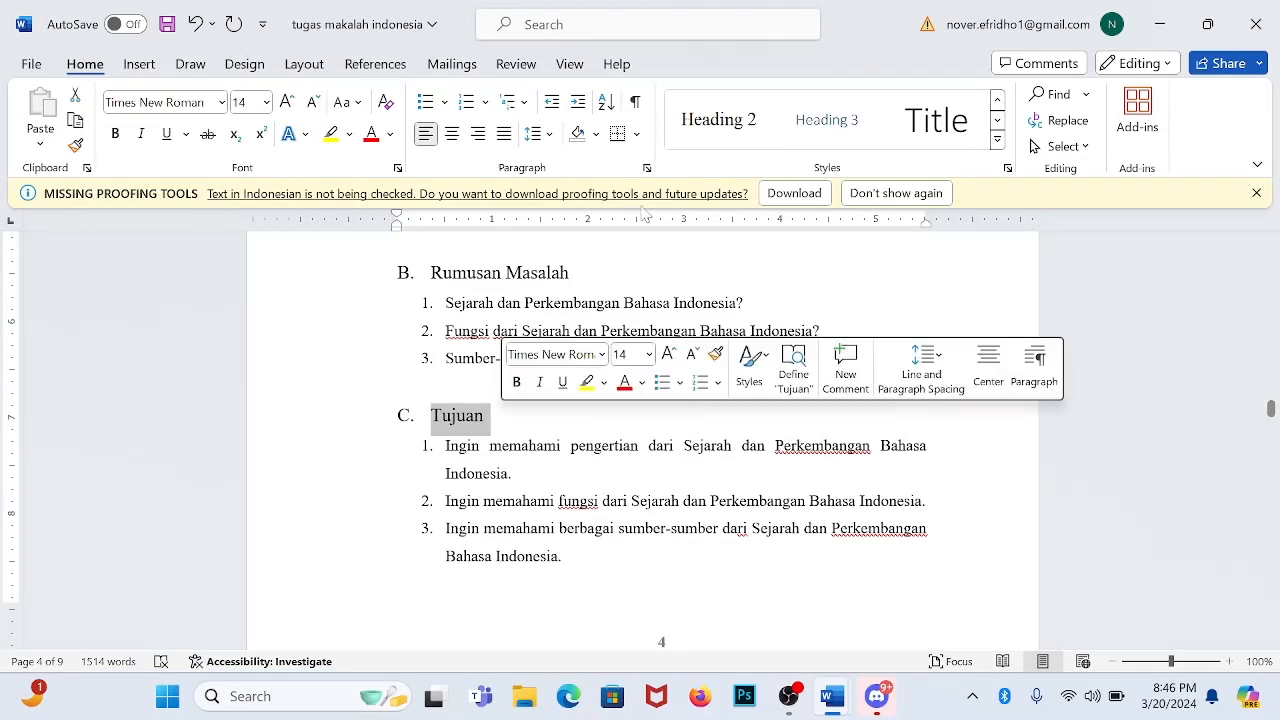
pyautogui.click(731, 130)
pyautogui.rightClick(96, 399)
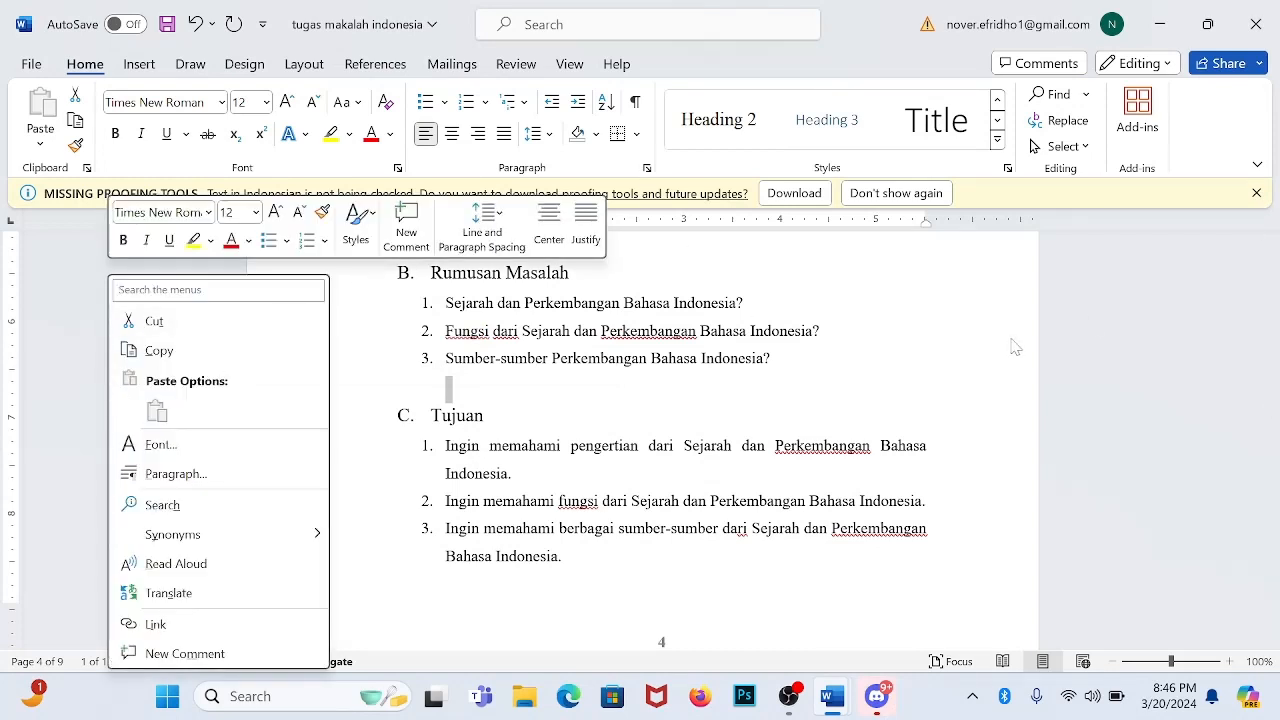
pyautogui.scroll(-1, 895, 440)
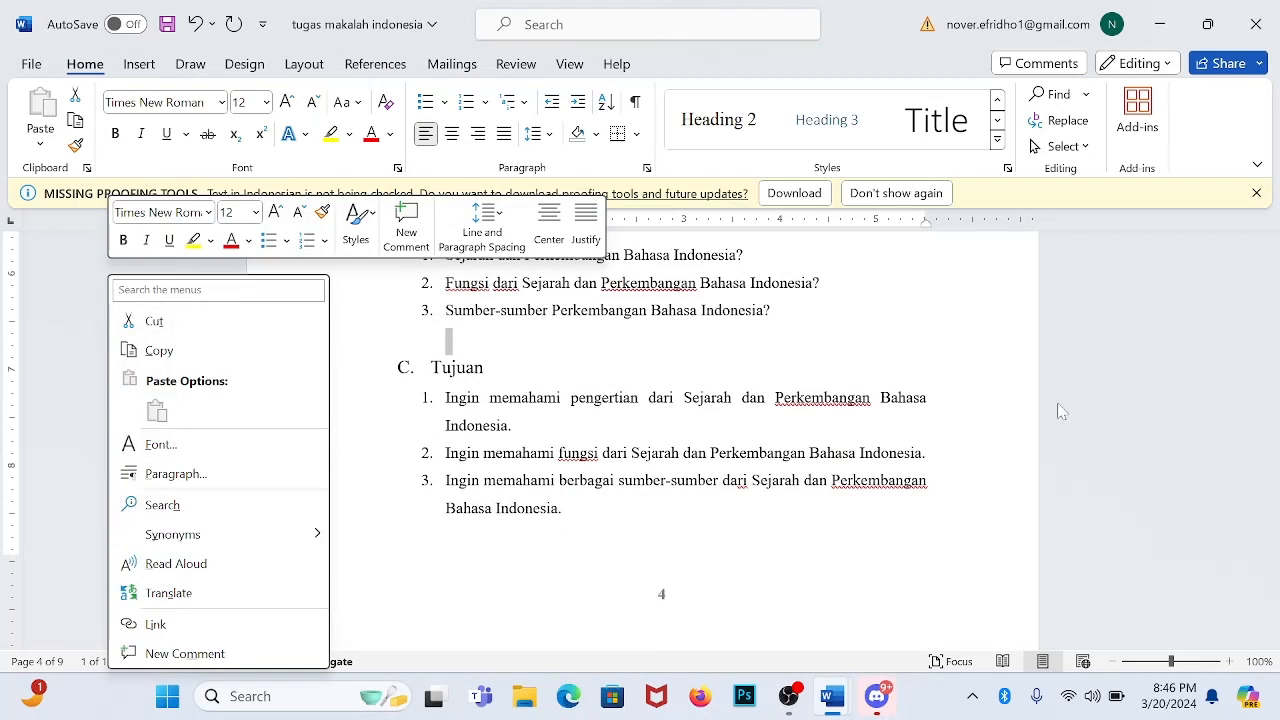
pyautogui.click(1258, 418)
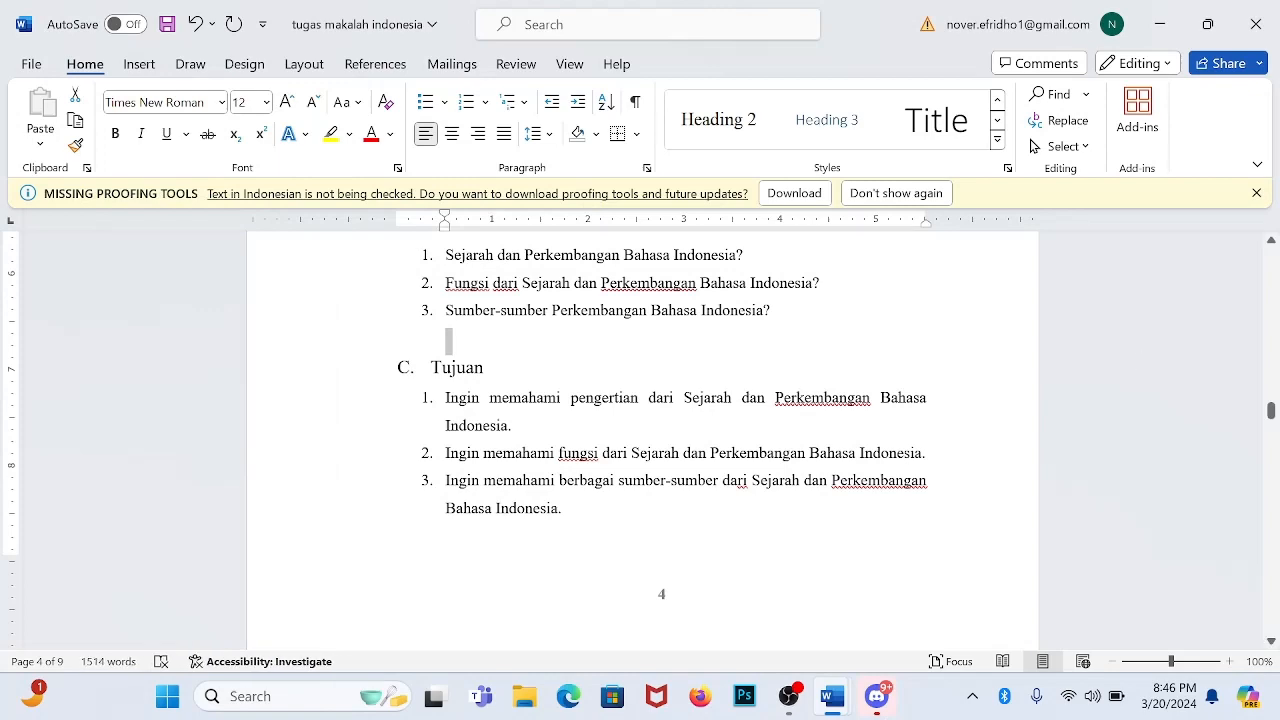
# Apply the Heading 1 style to the "Bab II" and "PEMBAHASAN" chapter title lines.
pyautogui.scroll(-2, 871, 483)
pyautogui.scroll(-6, 871, 483)
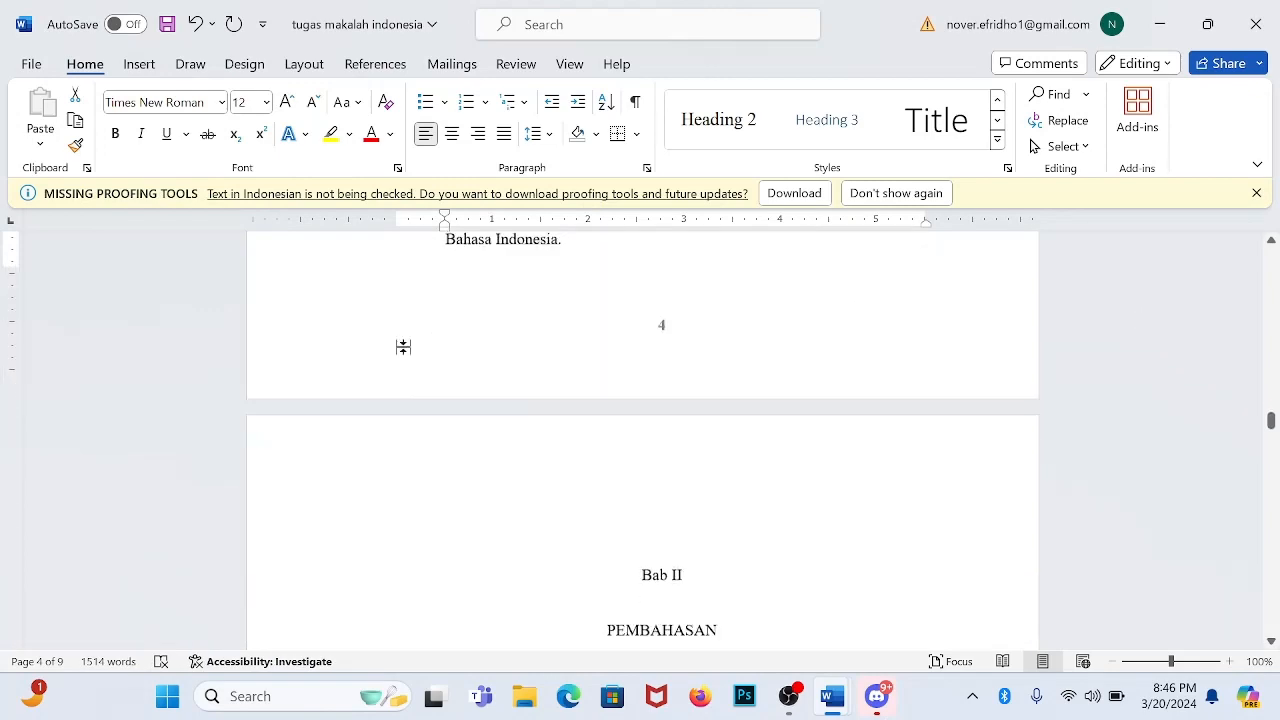
pyautogui.scroll(-4, 120, 259)
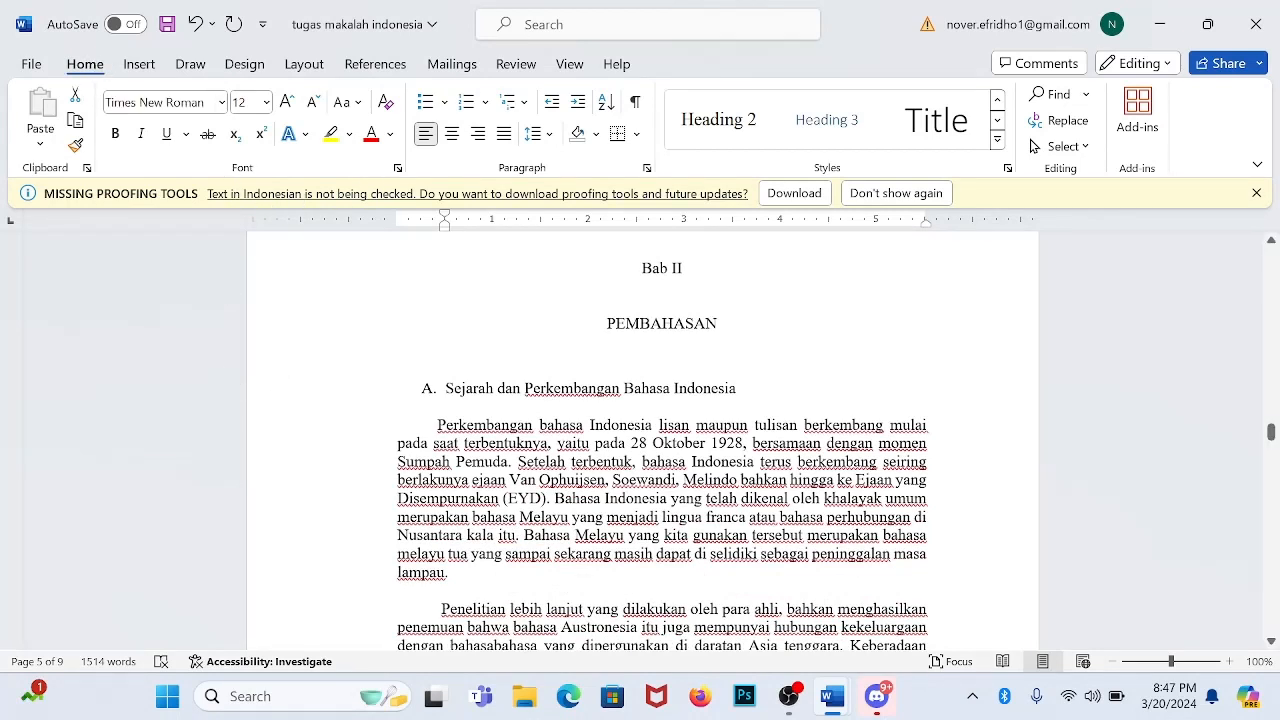
pyautogui.moveTo(643, 268); pyautogui.dragTo(667, 308)
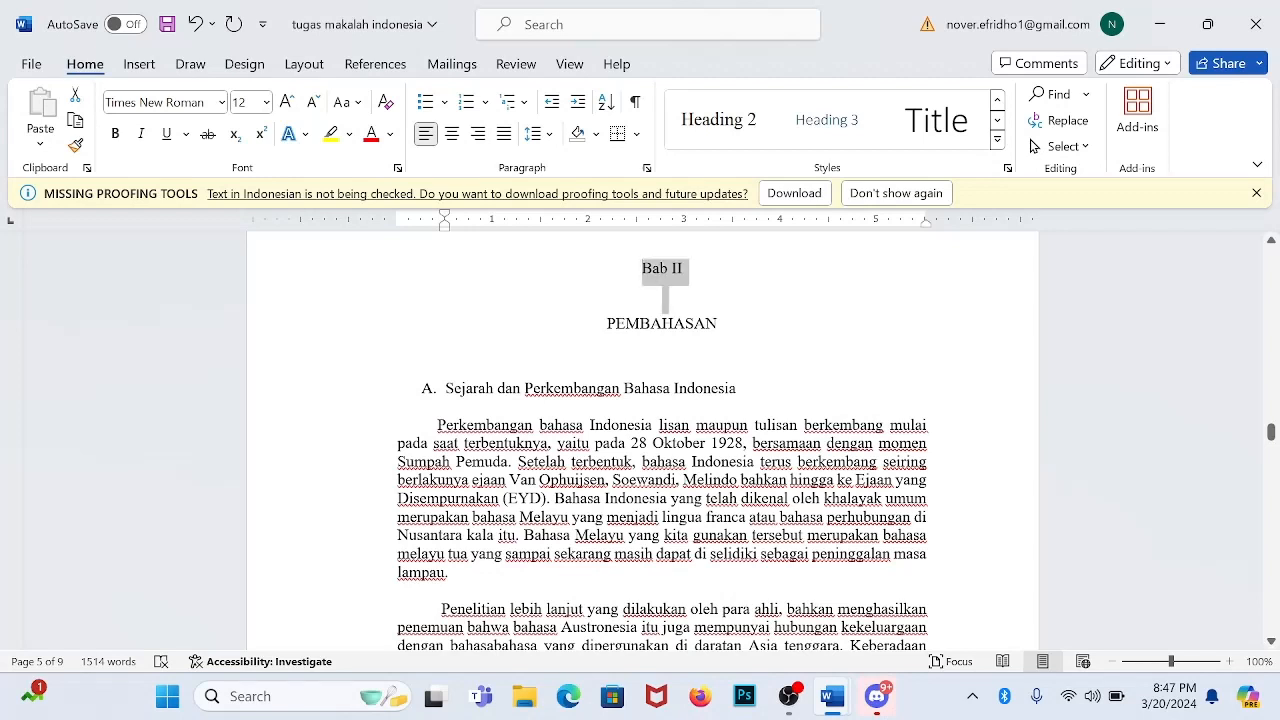
pyautogui.click(999, 100)
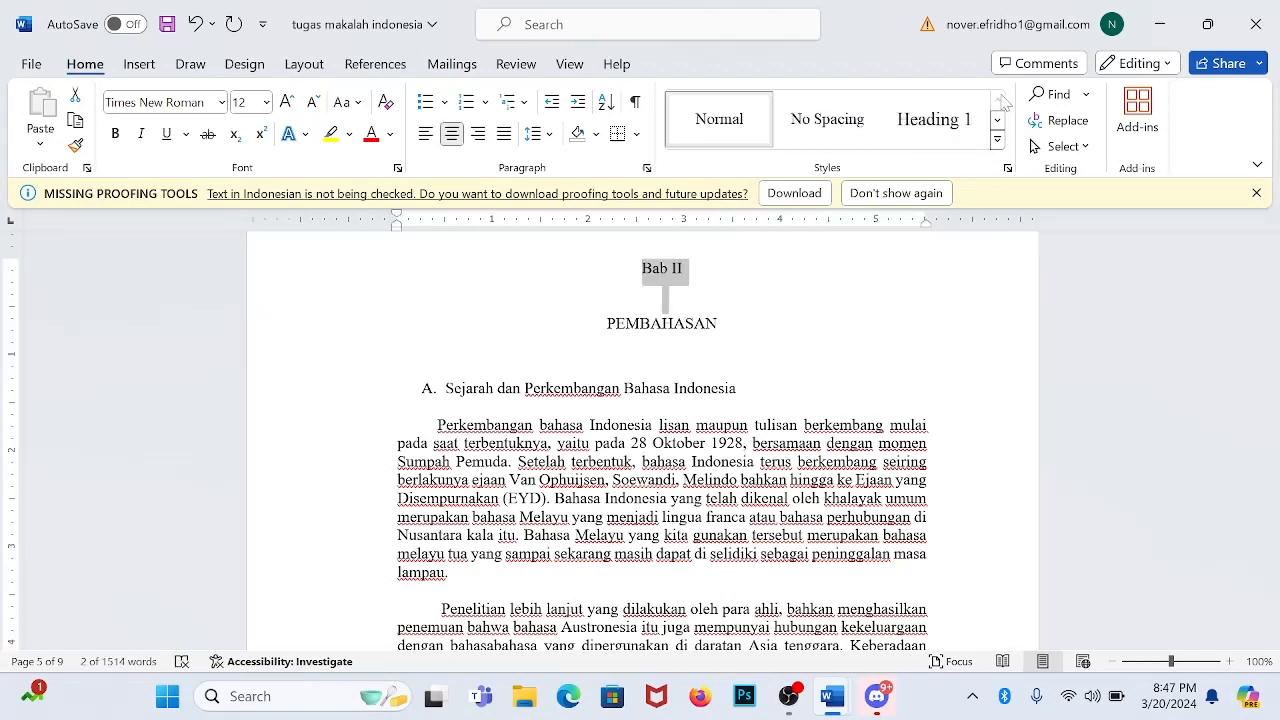
pyautogui.click(926, 125)
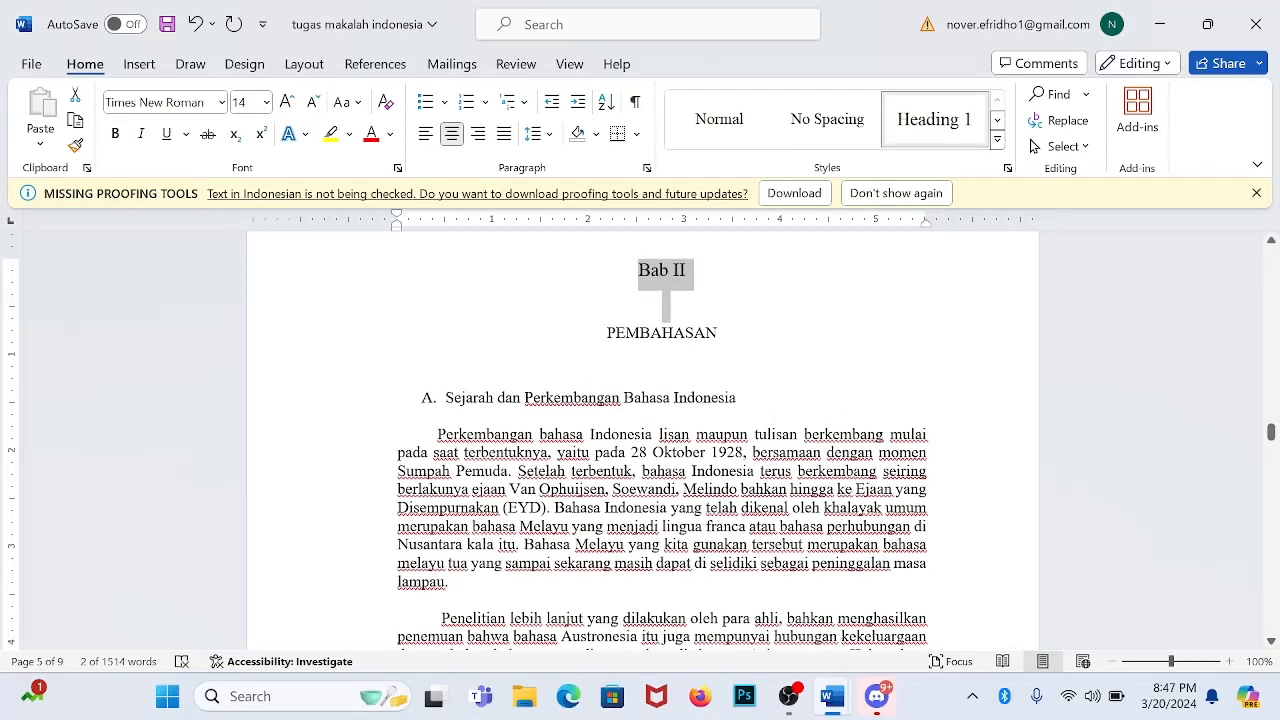
pyautogui.moveTo(660, 340); pyautogui.dragTo(718, 338)
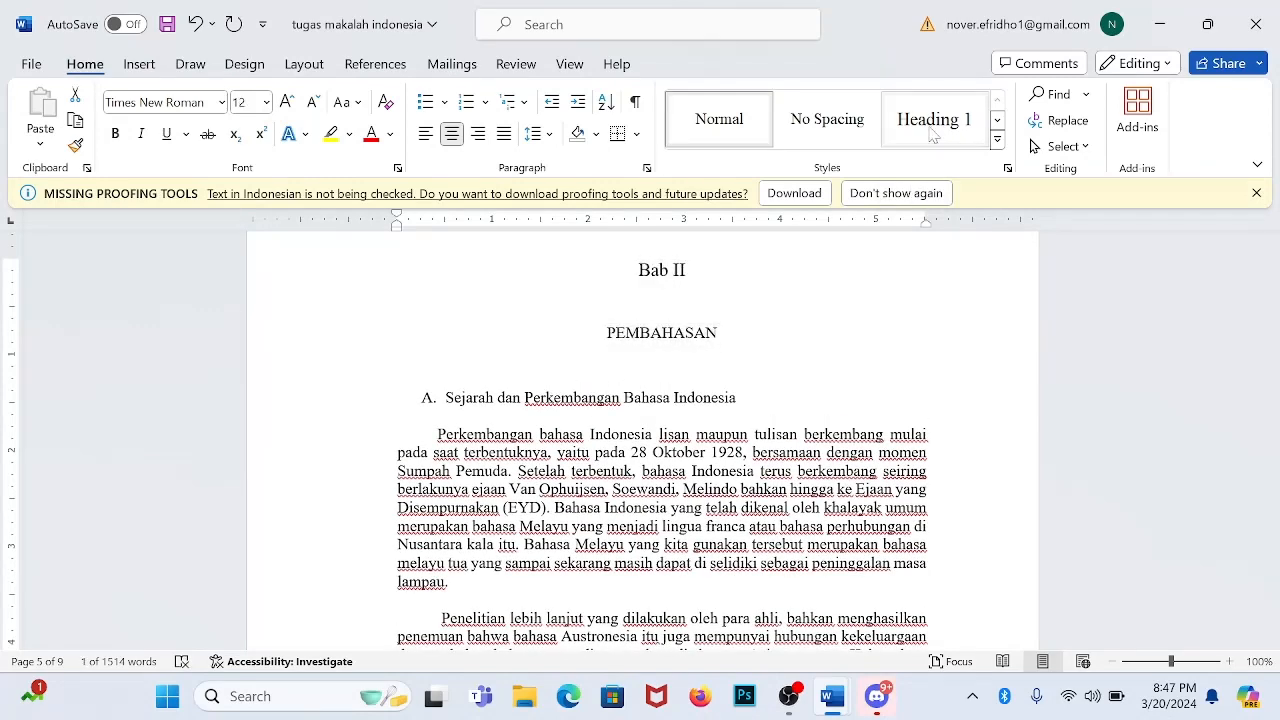
pyautogui.click(935, 122)
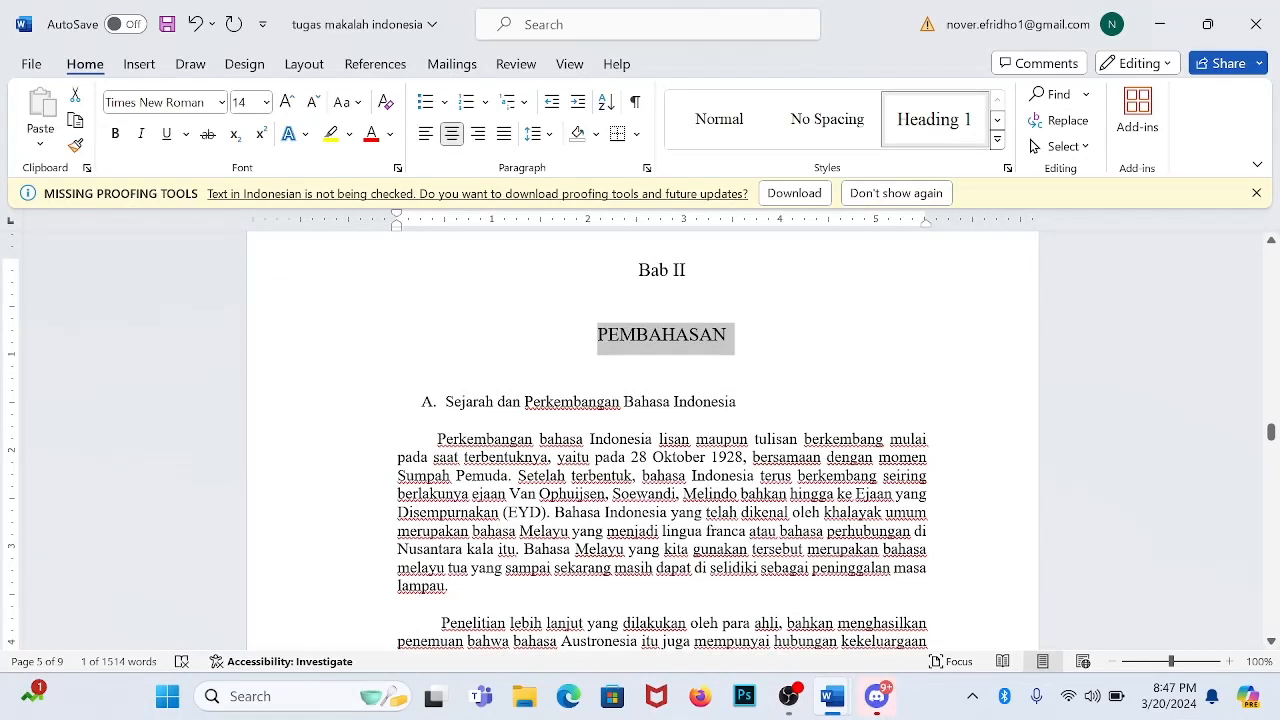
# Try to apply the Heading 2 style to the "Sejarah dan Perkembangan Bahasa Indonesia" subheading, and undo it.
pyautogui.moveTo(446, 402); pyautogui.dragTo(739, 404)
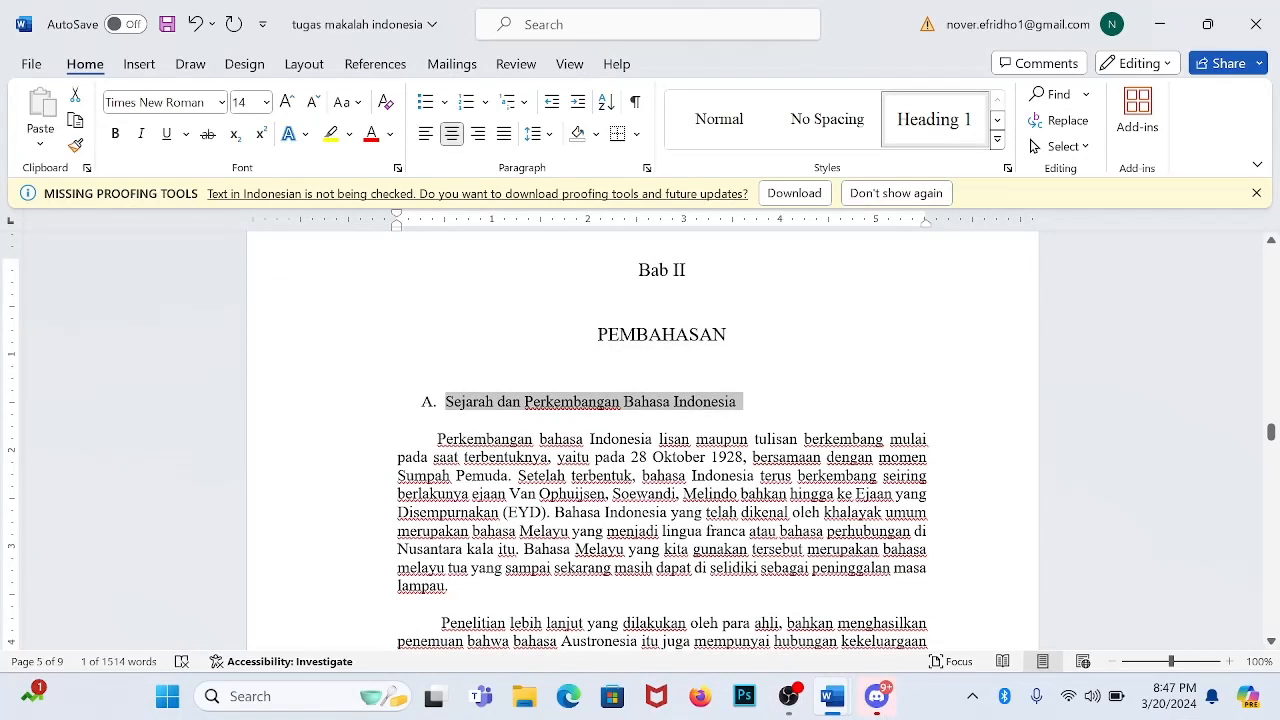
pyautogui.click(997, 119)
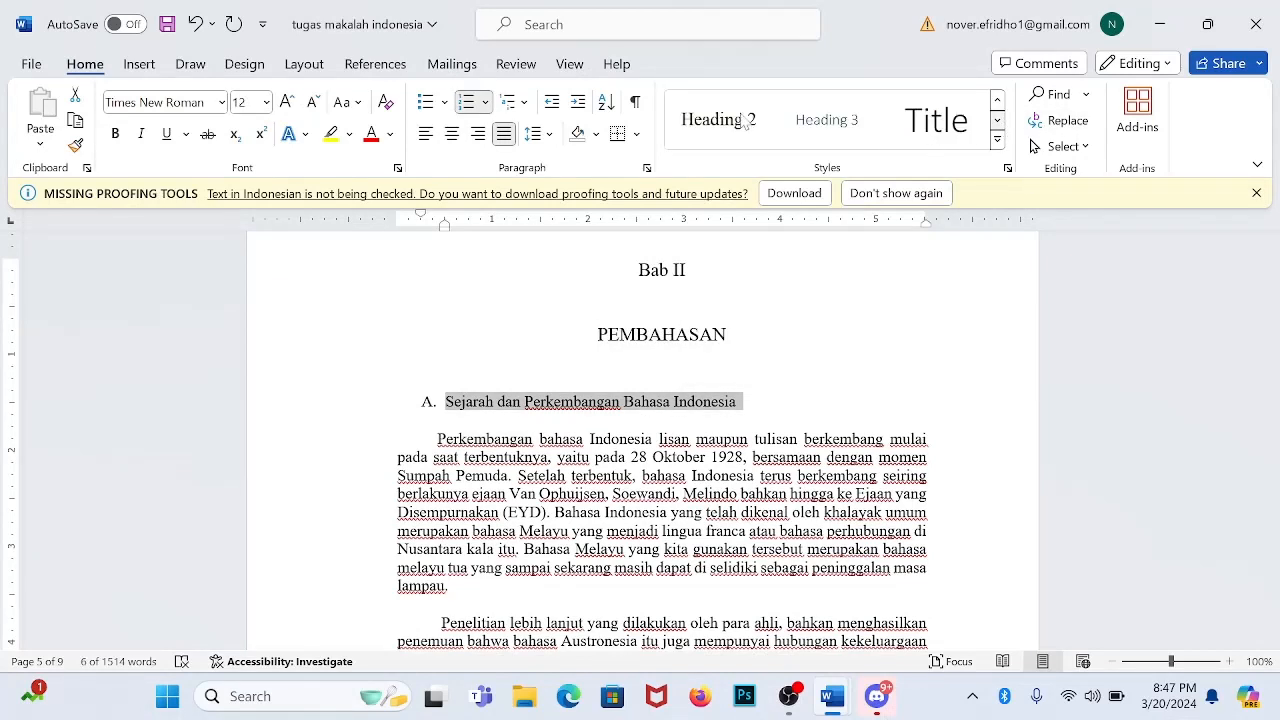
pyautogui.click(719, 119)
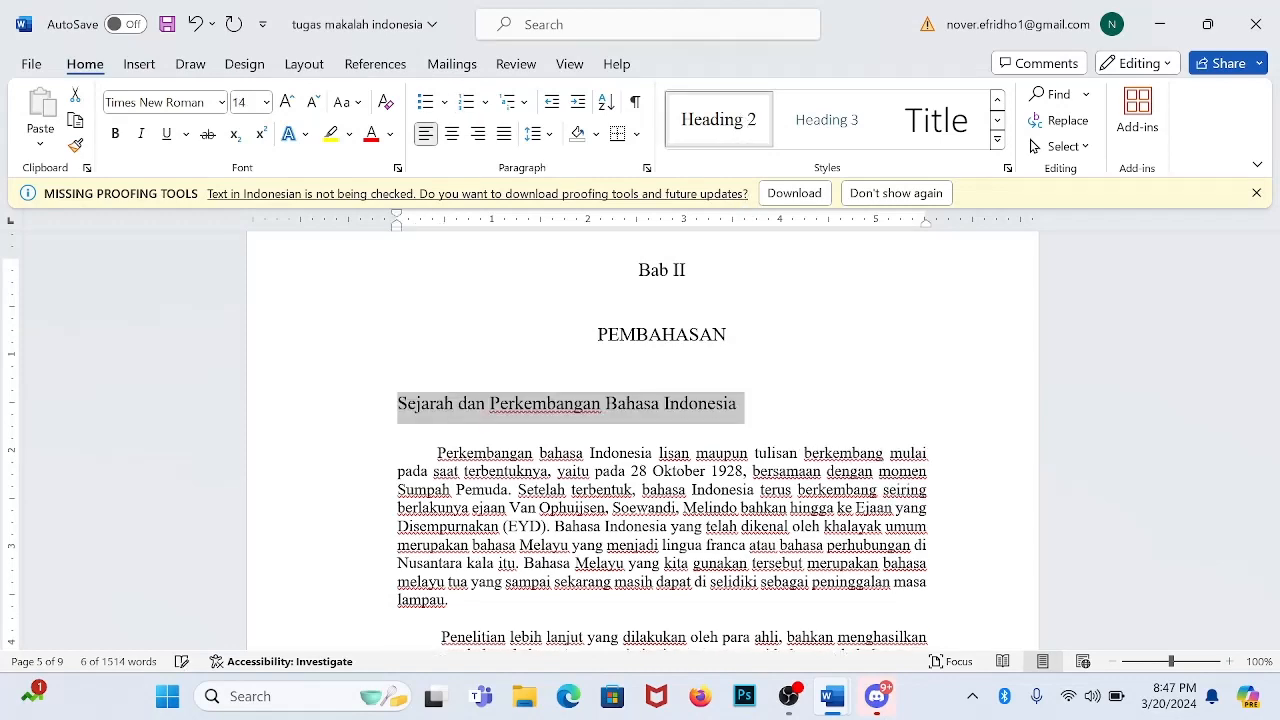
pyautogui.scroll(-1, 662, 440)
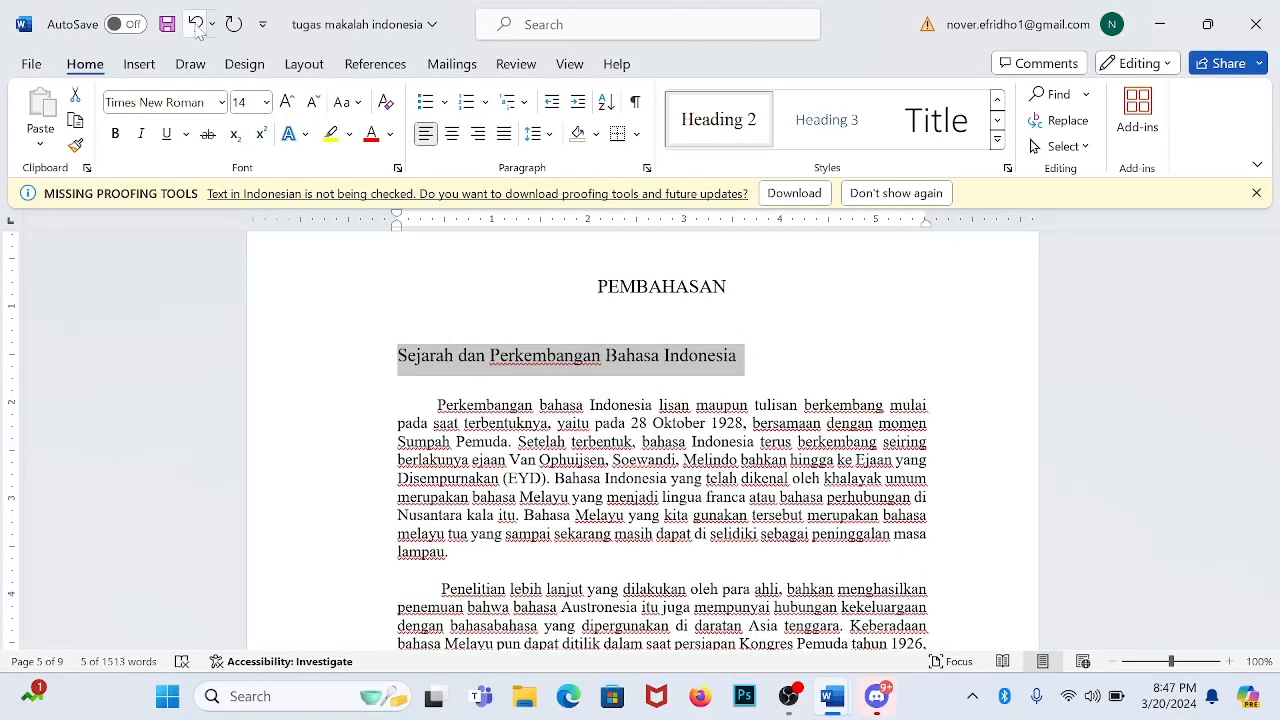
pyautogui.click(197, 30)
# Reselect the "Sejarah dan Perkembangan Bahasa Indonesia" subheading, retry the Heading 2 style on it and undo that change.
pyautogui.click(445, 354)
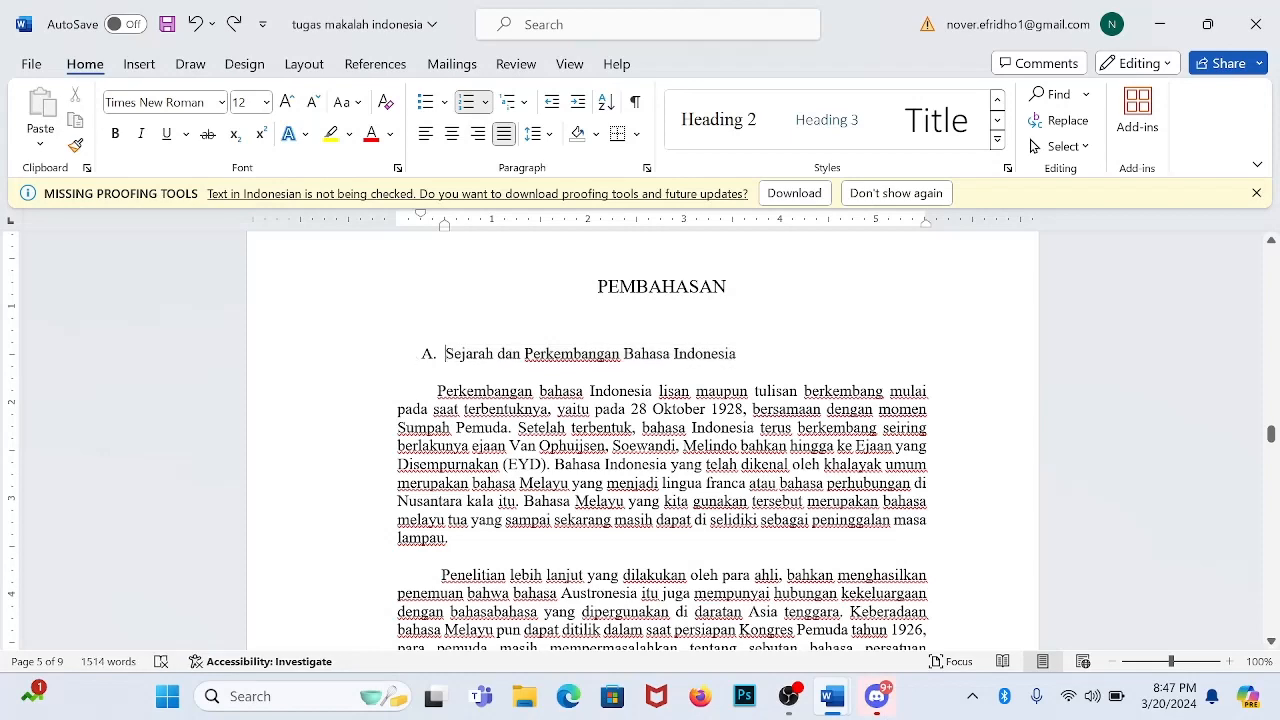
pyautogui.moveTo(445, 354); pyautogui.dragTo(737, 354)
pyautogui.click(737, 354)
pyautogui.hotkey('ctrl', 'shift', 'Left')
pyautogui.hotkey('ctrl', 'shift', 'Left')
pyautogui.hotkey('ctrl', 'shift', 'Left')
pyautogui.hotkey('ctrl', 'shift', 'Left')
pyautogui.hotkey('ctrl', 'shift', 'Left')
pyautogui.scroll(1, 662, 440)
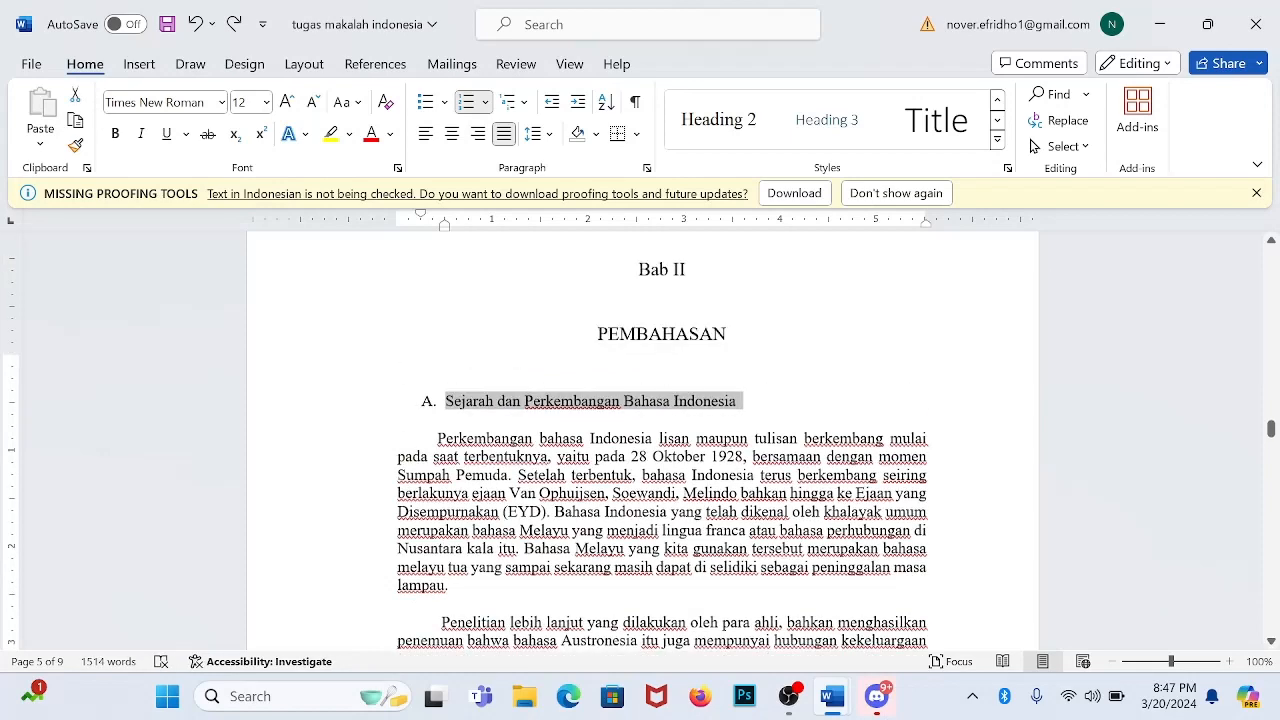
pyautogui.scroll(10, 780, 406)
pyautogui.scroll(-3, 780, 406)
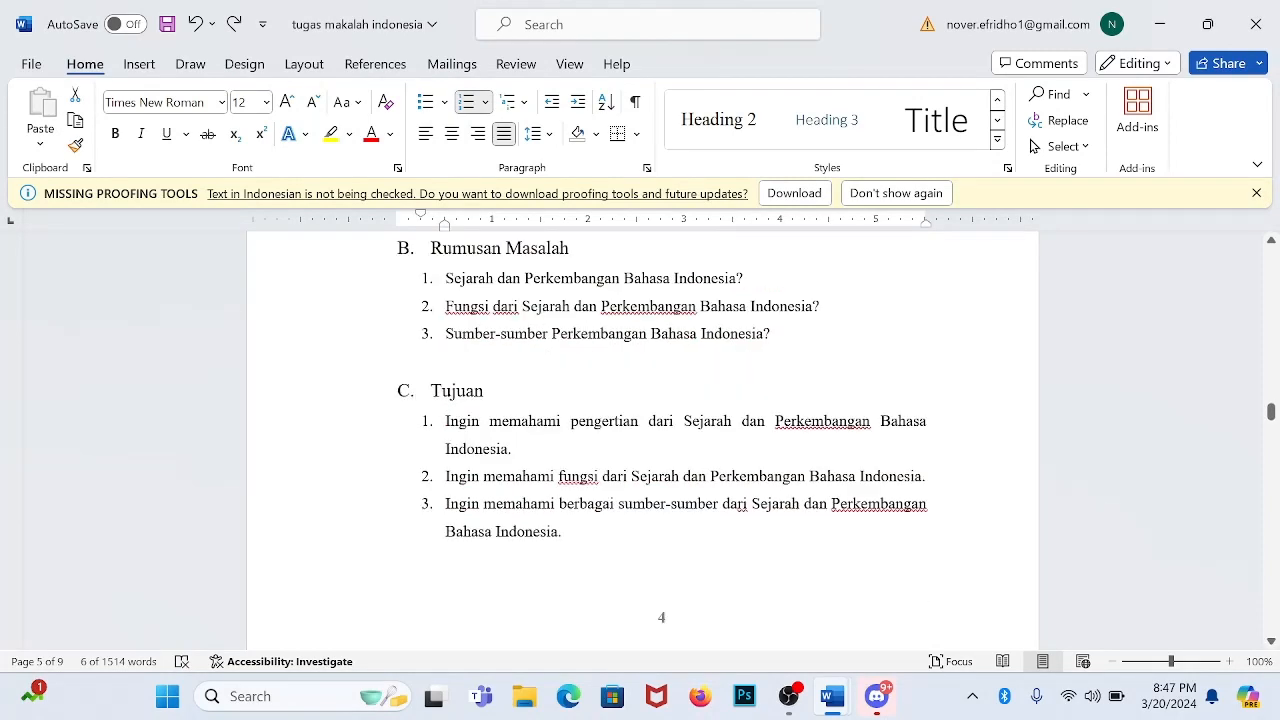
pyautogui.scroll(-8, 662, 440)
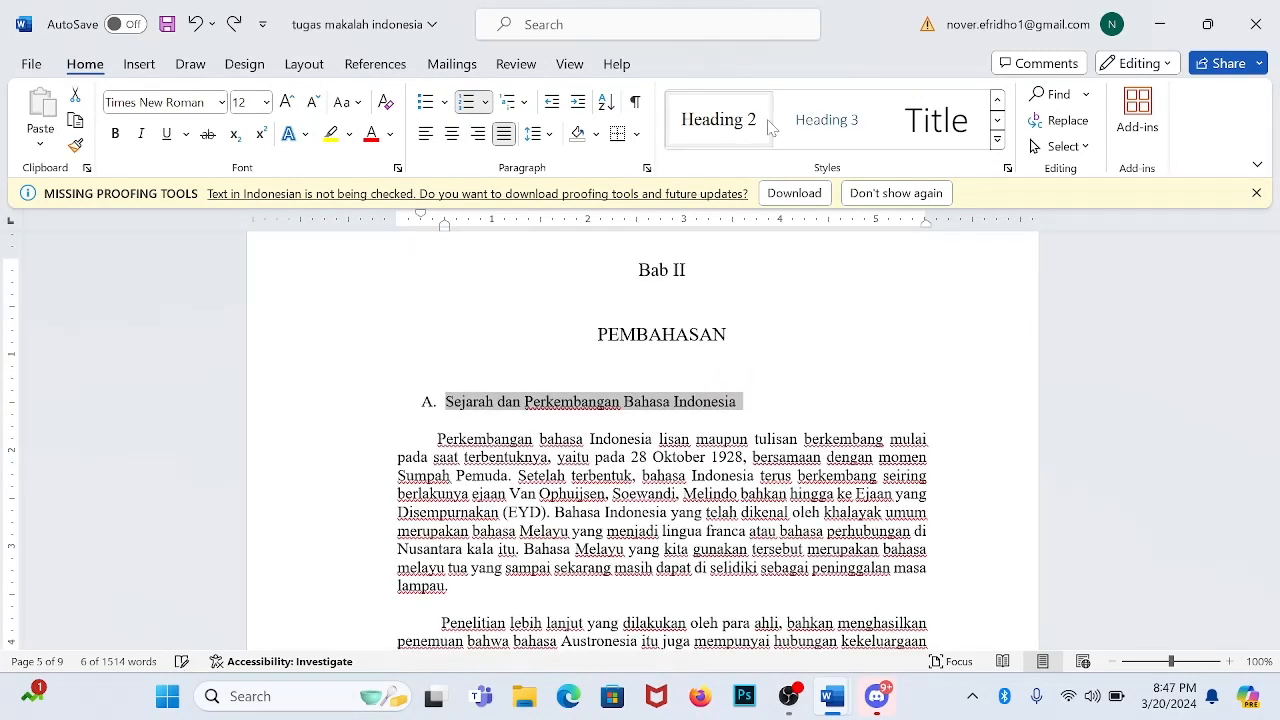
pyautogui.click(760, 122)
pyautogui.click(770, 127)
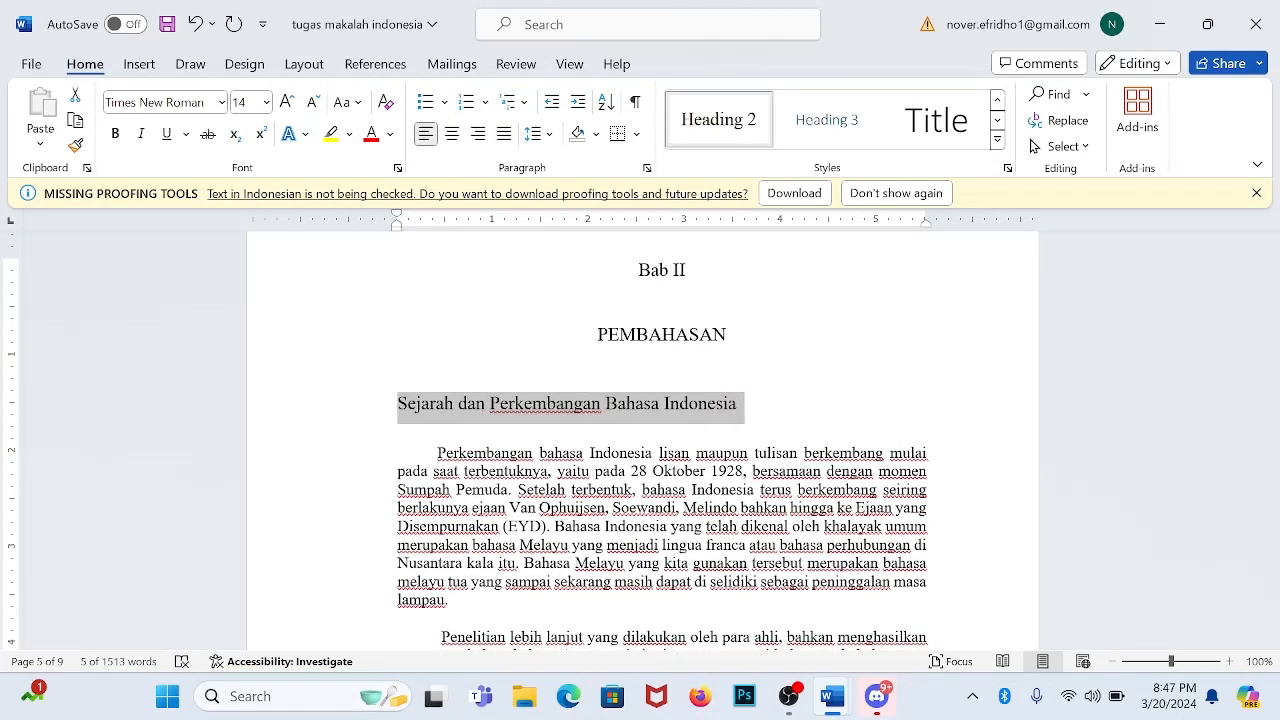
pyautogui.click(406, 404)
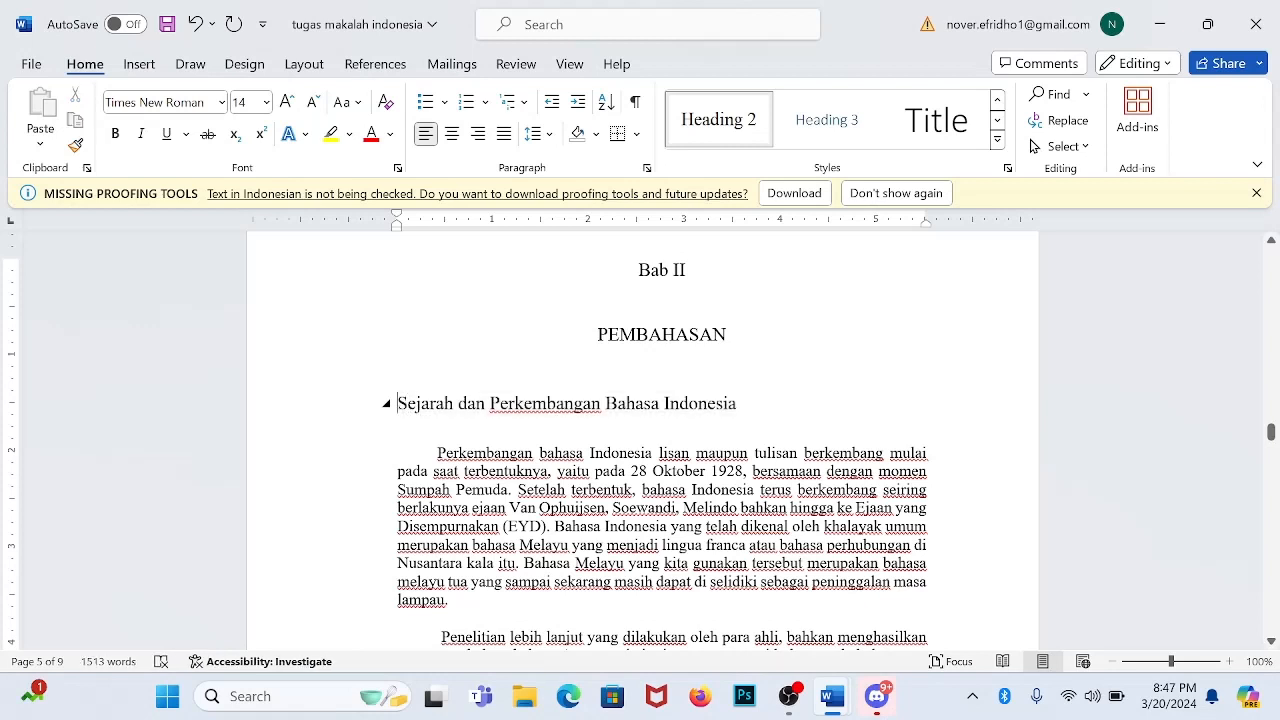
pyautogui.click(196, 24)
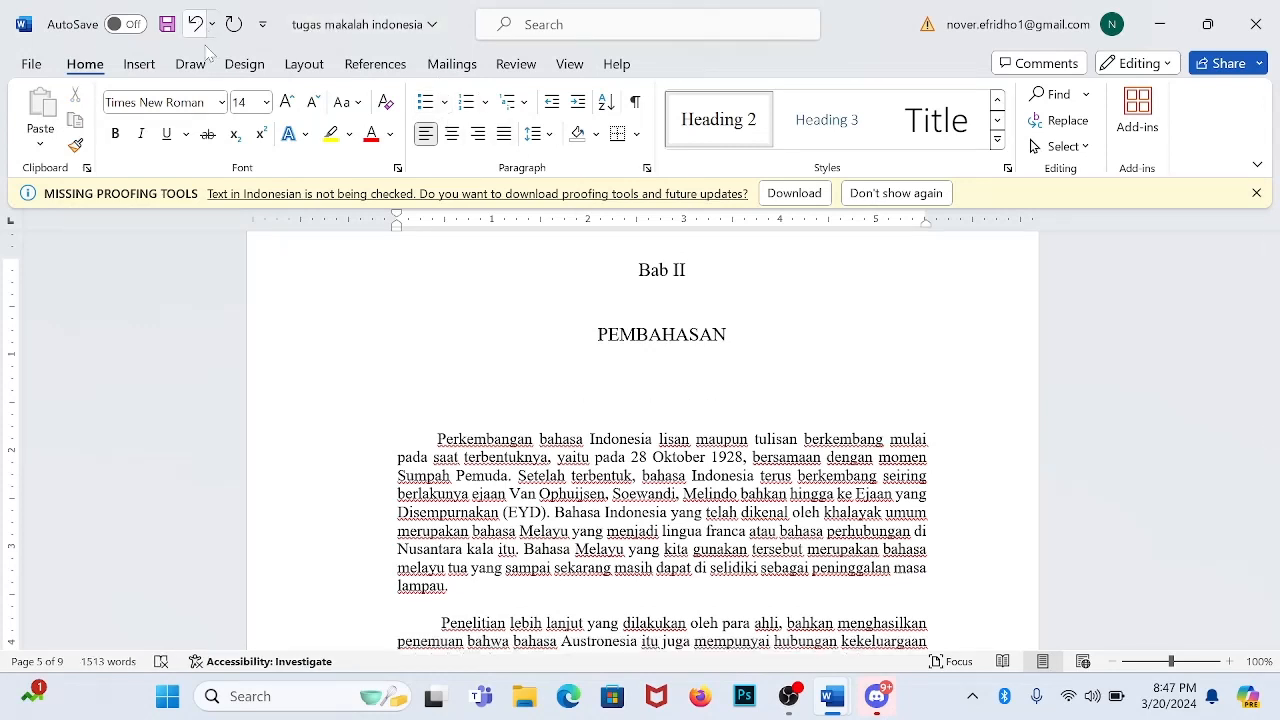
# Update the Heading 2 style to match the lettered "Sejarah dan Perkembangan Bahasa Indonesia" subheading under "PEMBAHASAN".
pyautogui.rightClick(715, 140)
pyautogui.click(770, 160)
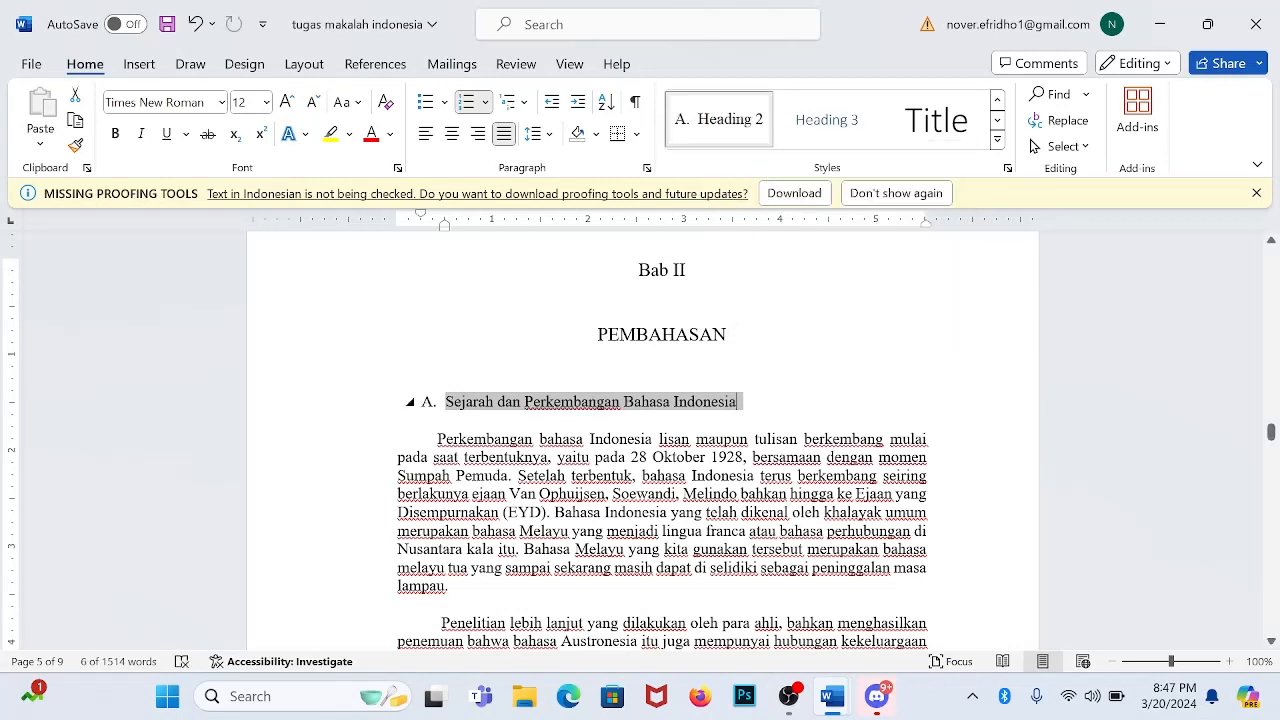
pyautogui.click(417, 400)
# Apply the Heading 2 style to the "Fungsi dari Sejarah dan Perkembangan Bahasa Indonesia" and "Sumber-sumber Perkembangan Bahasa Indonesia" subheadings.
pyautogui.scroll(-1, 417, 400)
pyautogui.scroll(-8, 662, 440)
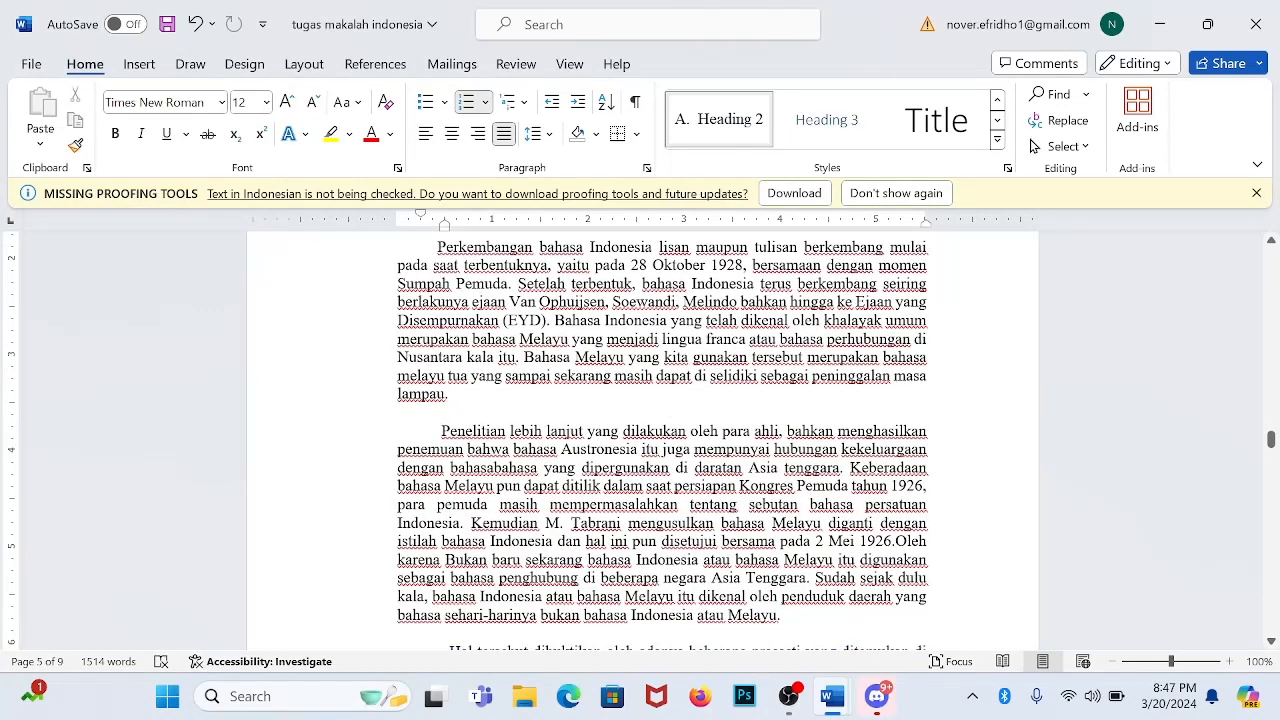
pyautogui.scroll(-12, 662, 440)
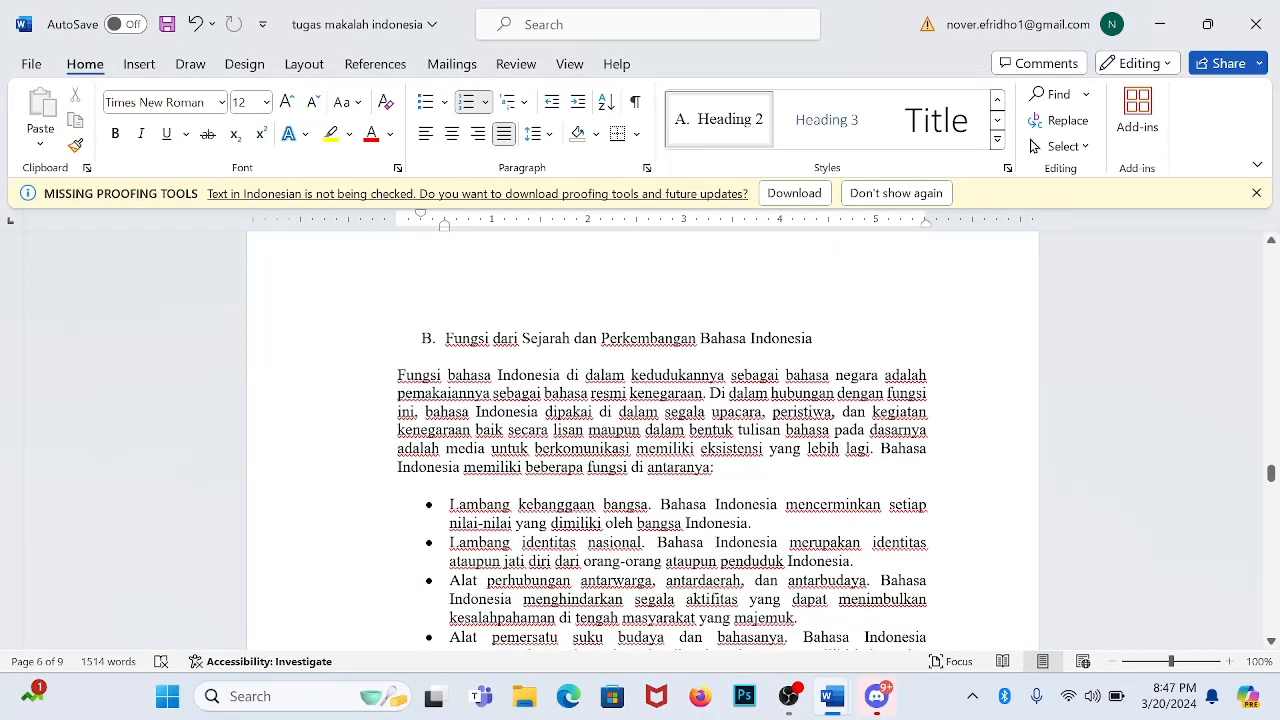
pyautogui.moveTo(446, 338); pyautogui.dragTo(680, 354)
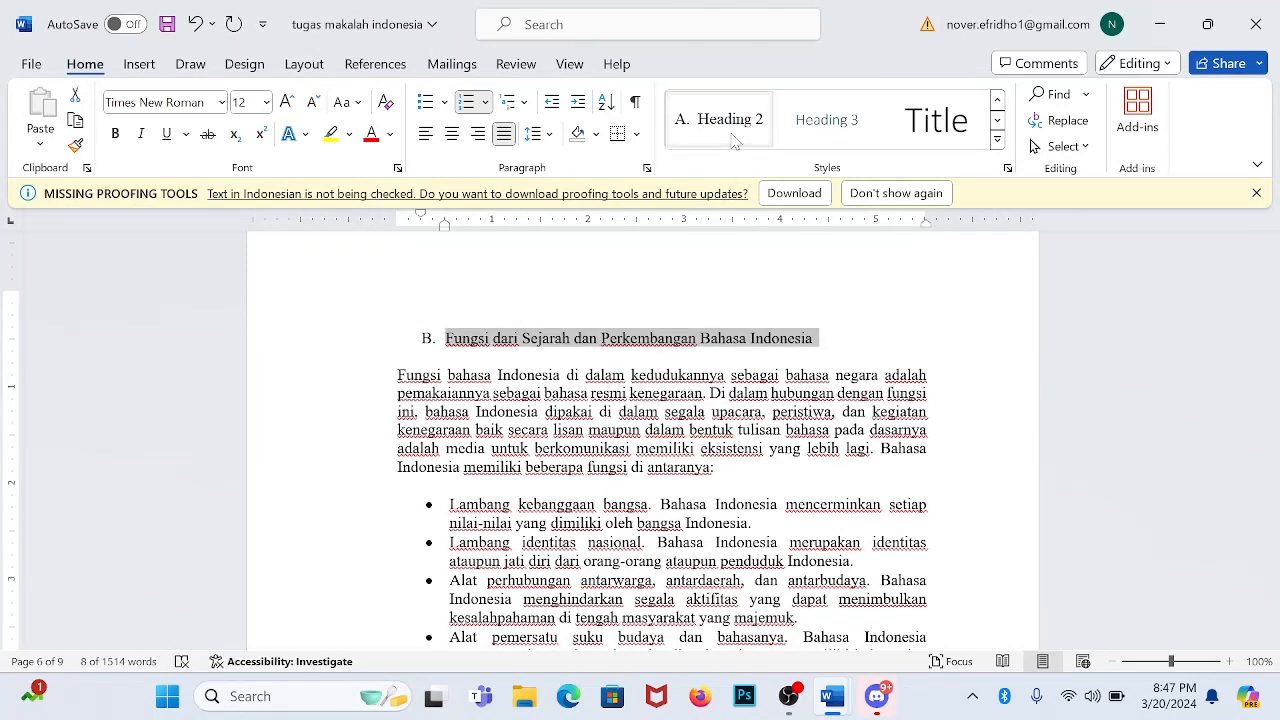
pyautogui.scroll(-8, 662, 440)
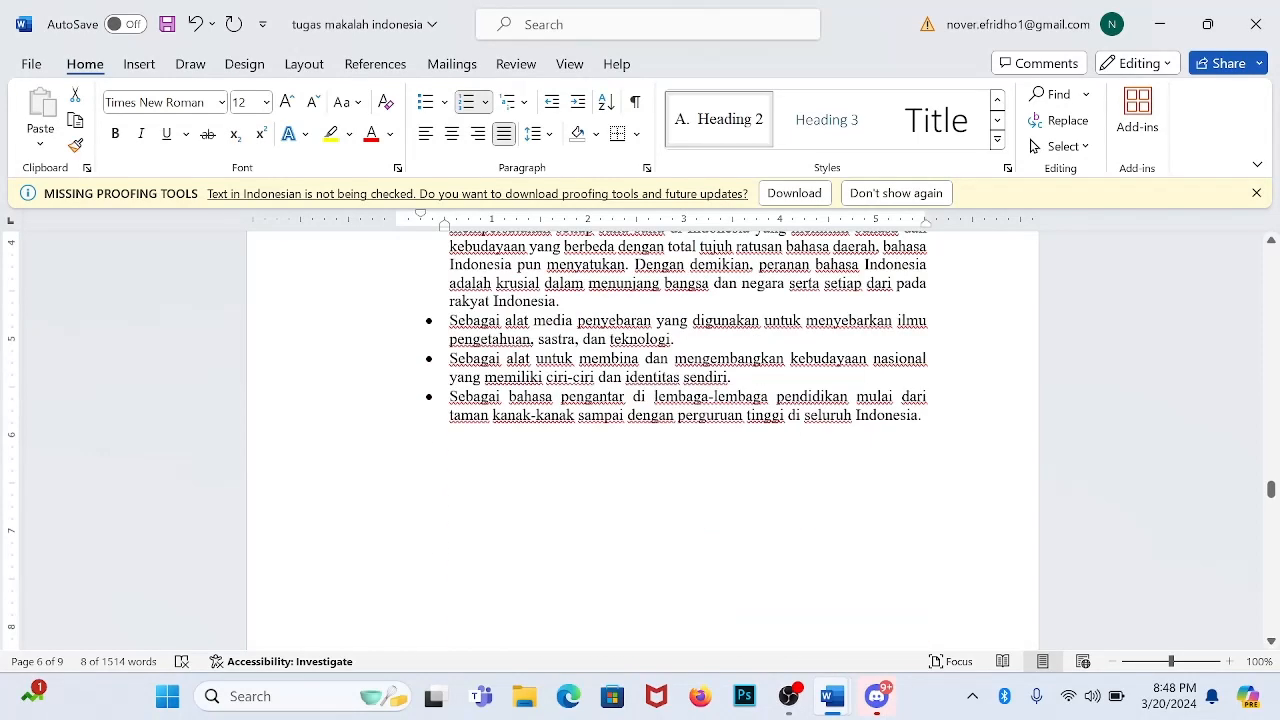
pyautogui.scroll(-10, 720, 457)
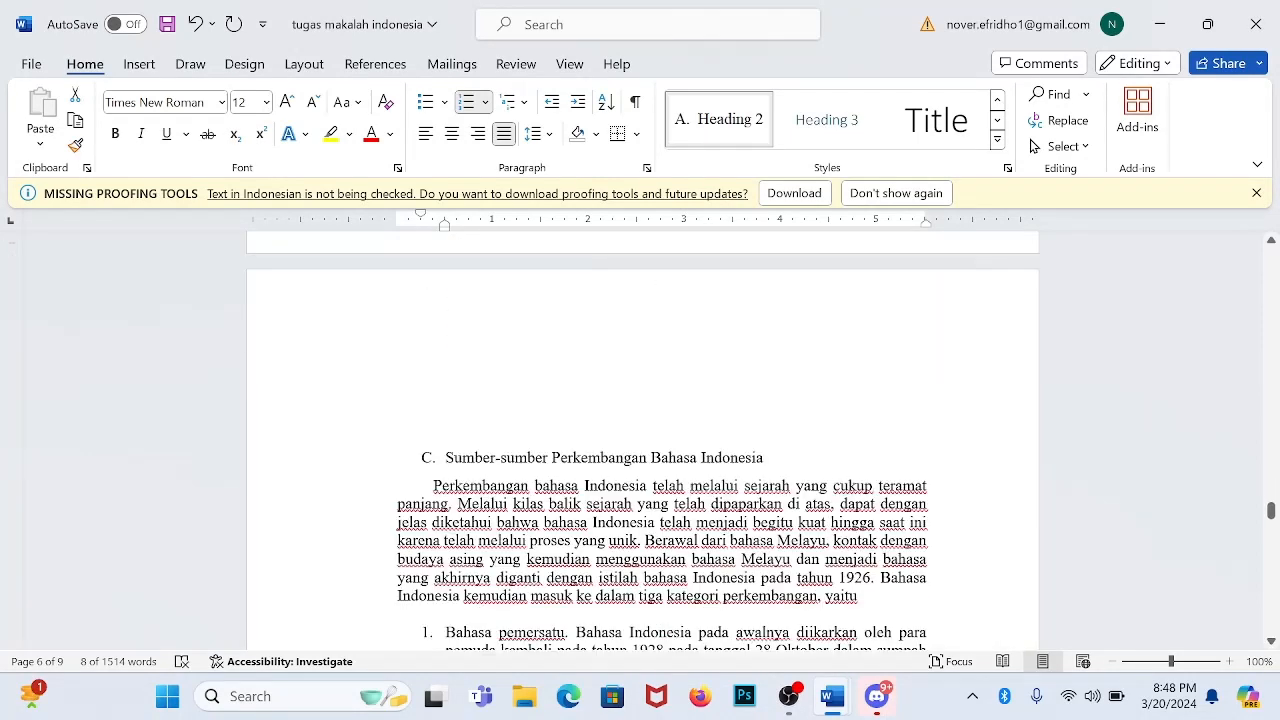
pyautogui.moveTo(444, 457); pyautogui.dragTo(765, 458)
pyautogui.click(737, 121)
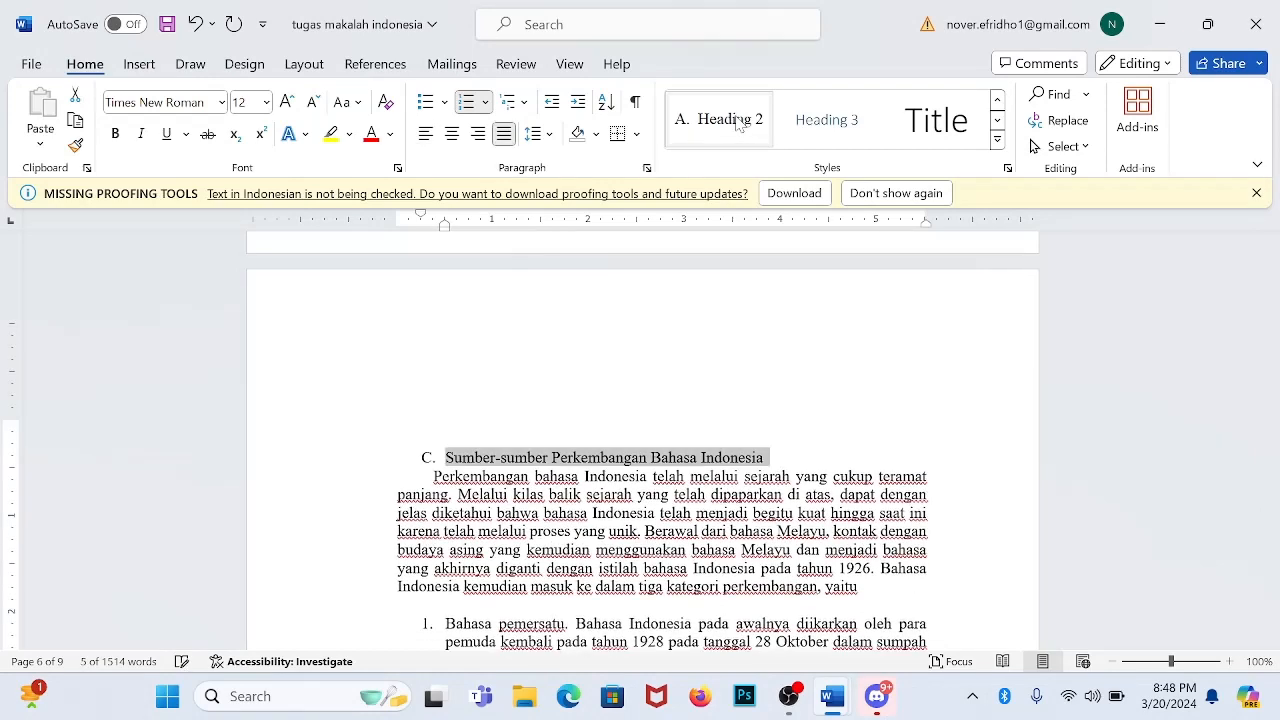
# Update the Heading 1 style to match the "Bab III" title and apply Heading 1 to the "PENUTUP" line.
pyautogui.scroll(-10, 1033, 146)
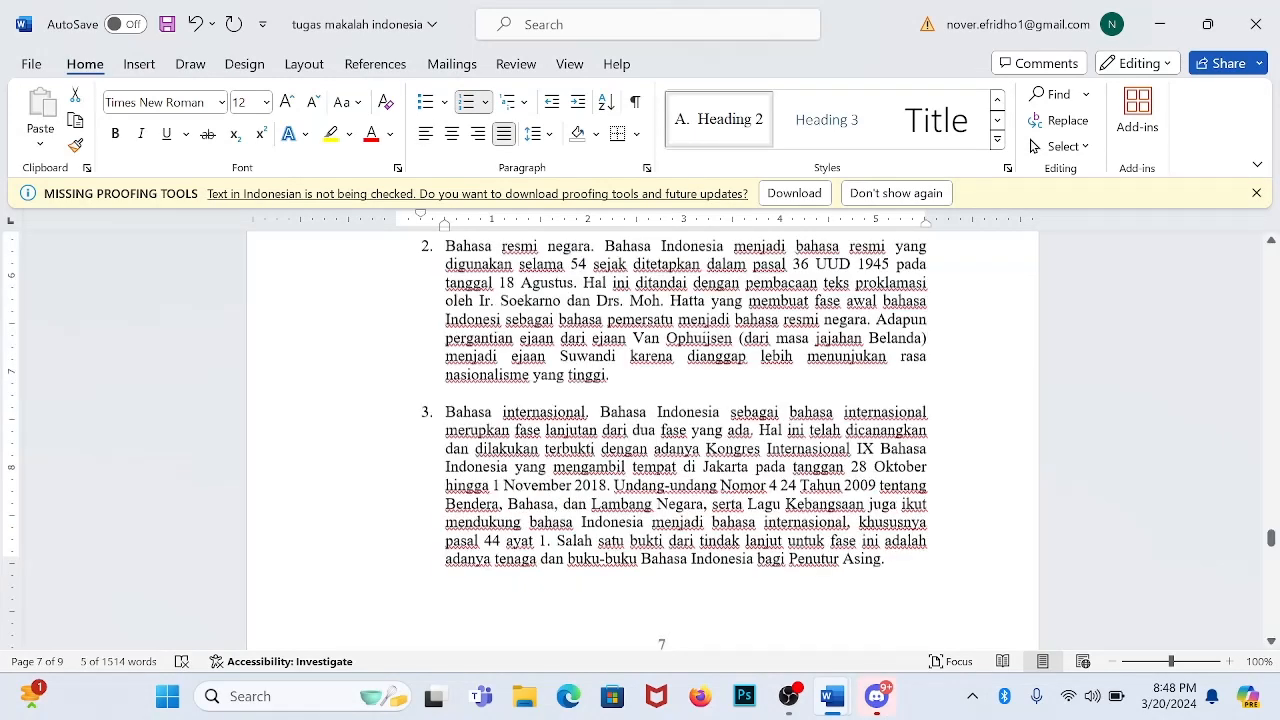
pyautogui.scroll(-12, 1033, 146)
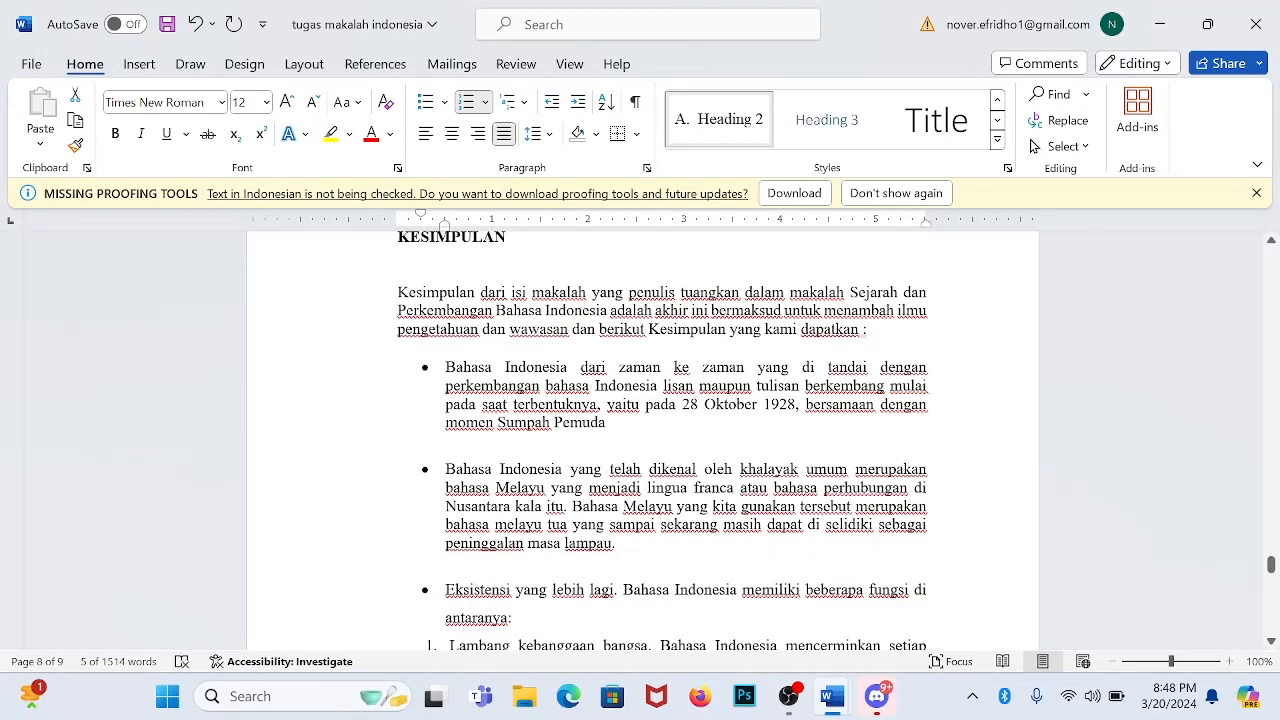
pyautogui.scroll(5, 1033, 146)
pyautogui.moveTo(639, 346); pyautogui.dragTo(698, 348)
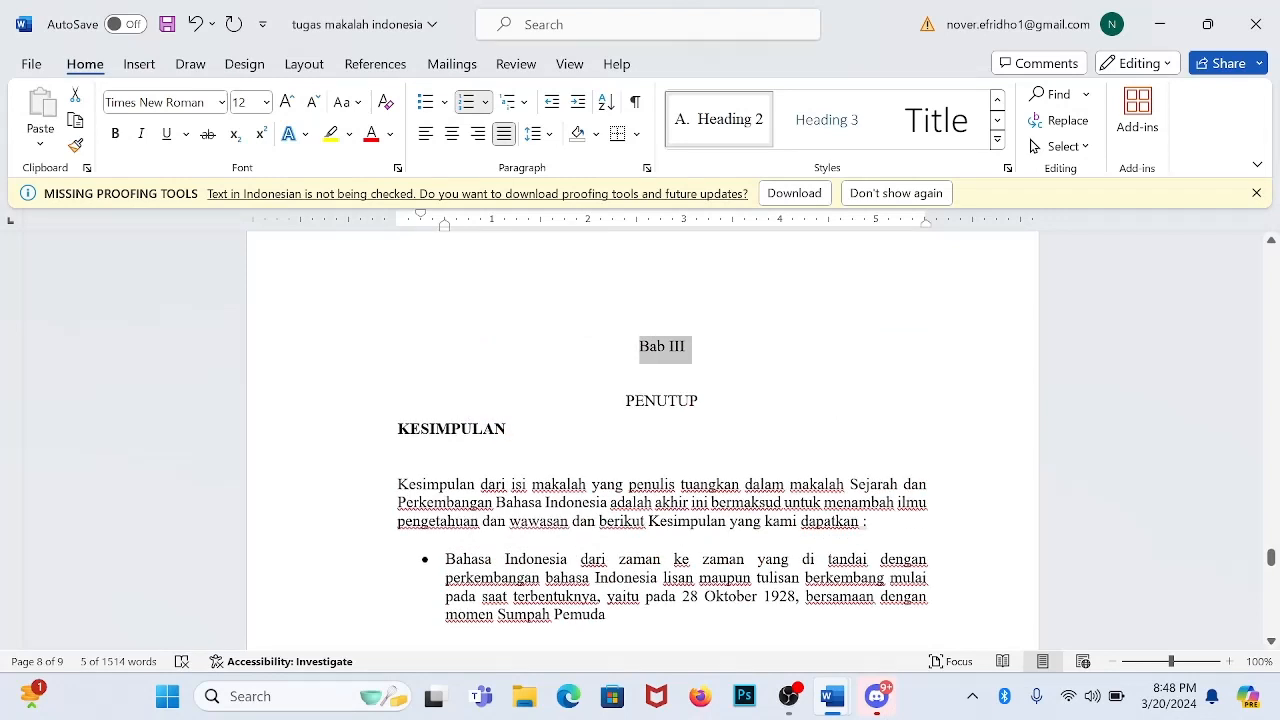
pyautogui.click(997, 101)
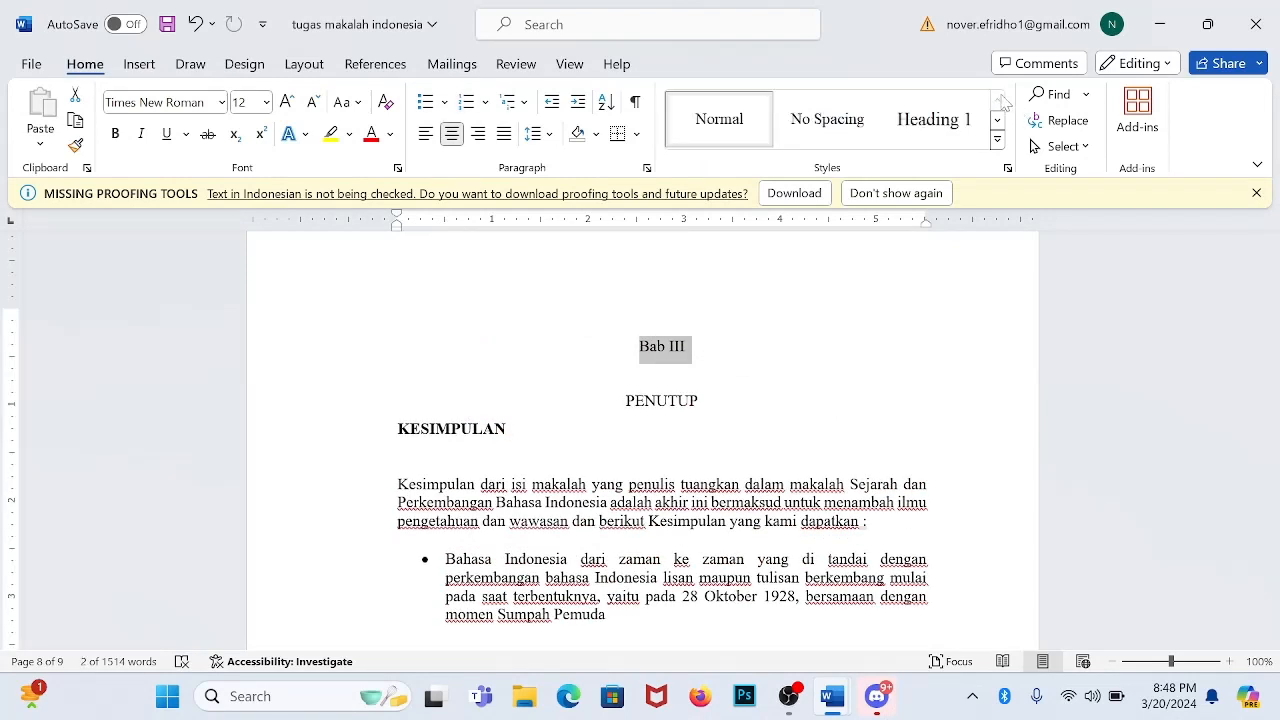
pyautogui.rightClick(925, 119)
pyautogui.click(995, 135)
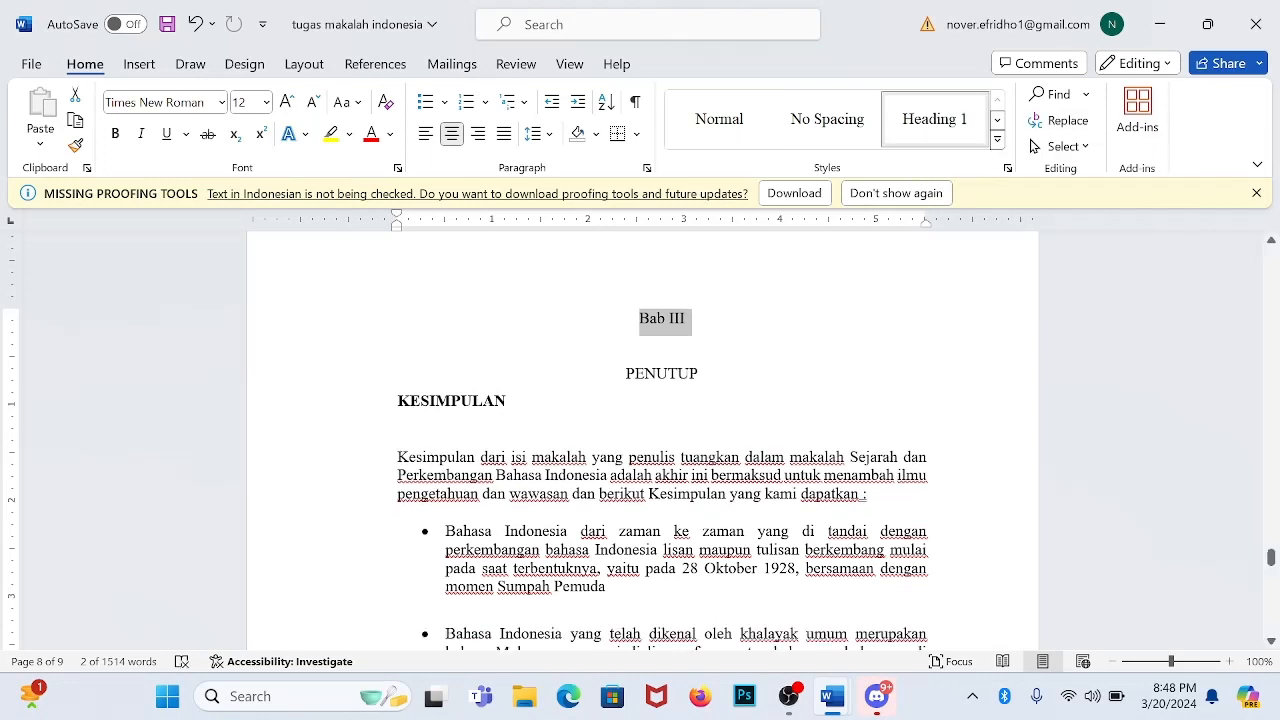
pyautogui.moveTo(624, 374); pyautogui.dragTo(737, 383)
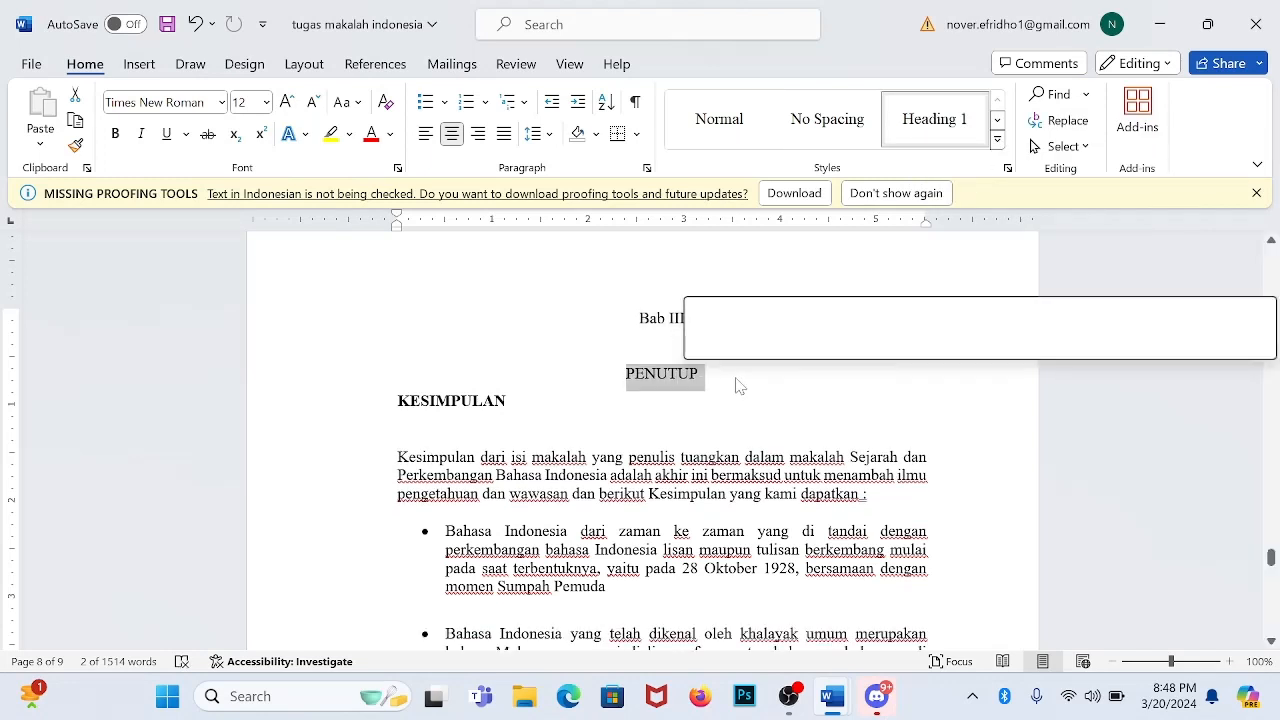
pyautogui.click(912, 138)
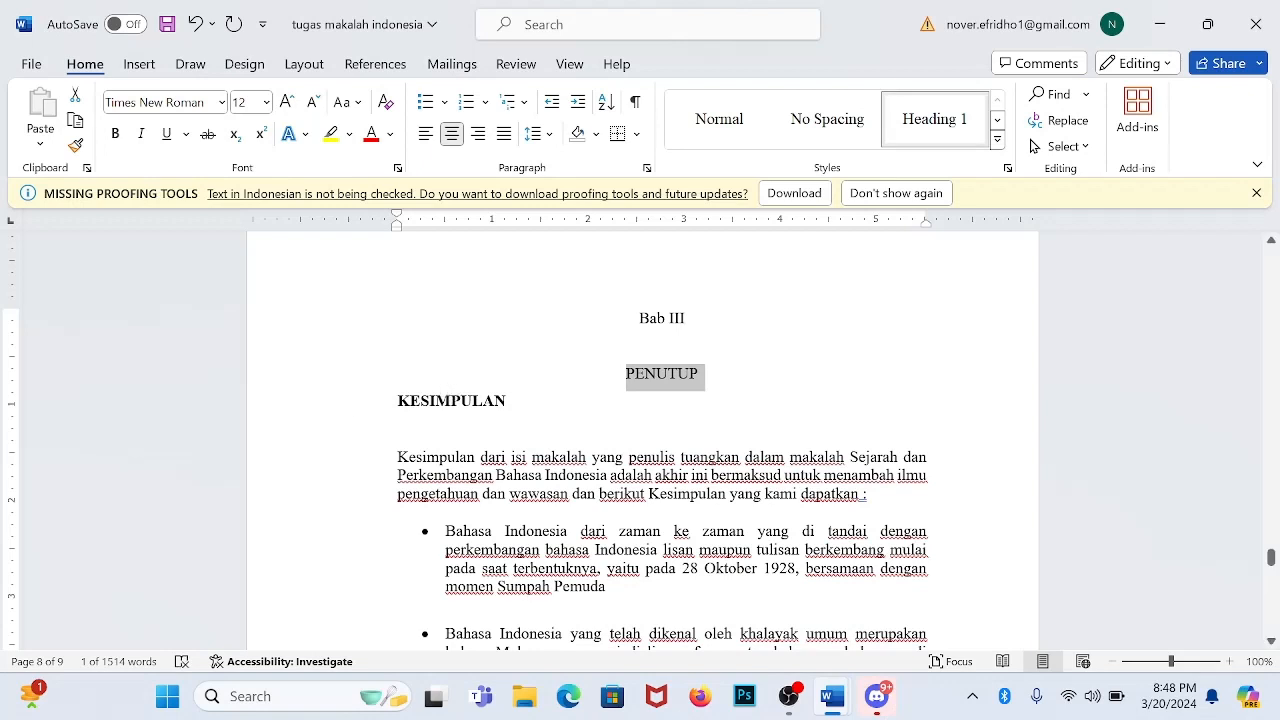
# Update the Heading 2 style to match the bold "KESIMPULAN" subheading under "PENUTUP".
pyautogui.moveTo(398, 402); pyautogui.dragTo(541, 404)
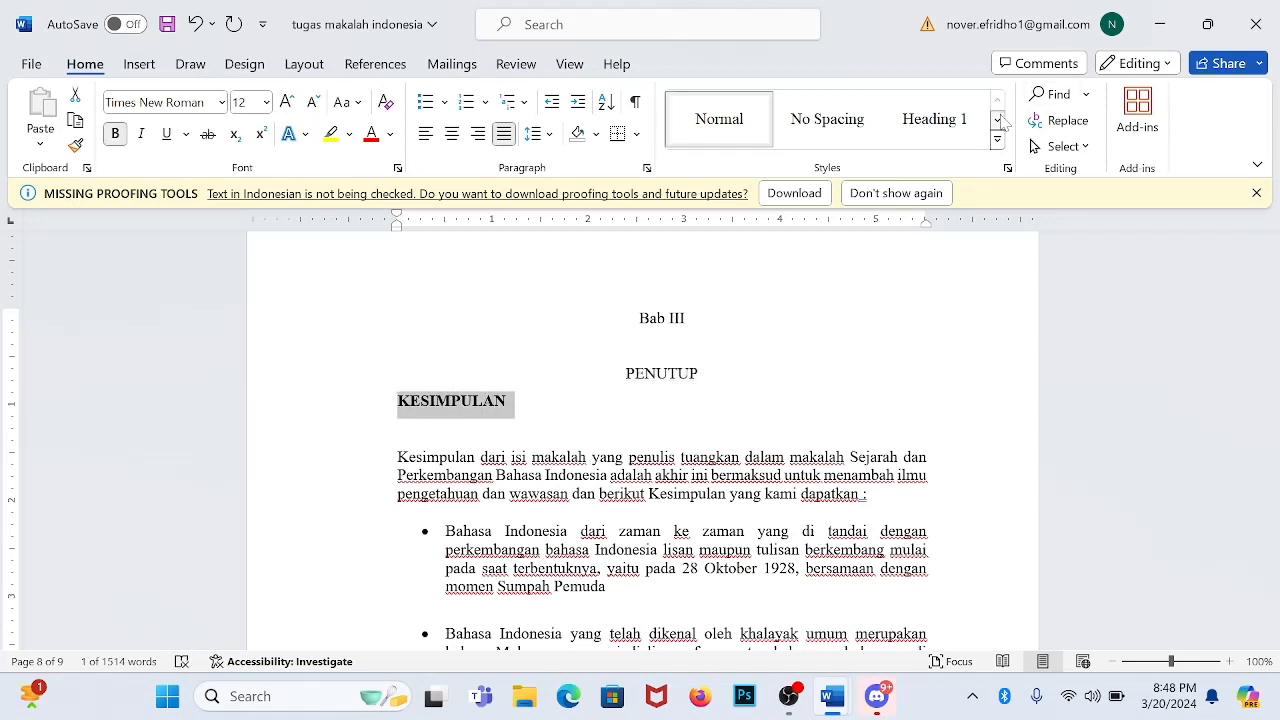
pyautogui.click(1001, 120)
pyautogui.rightClick(710, 134)
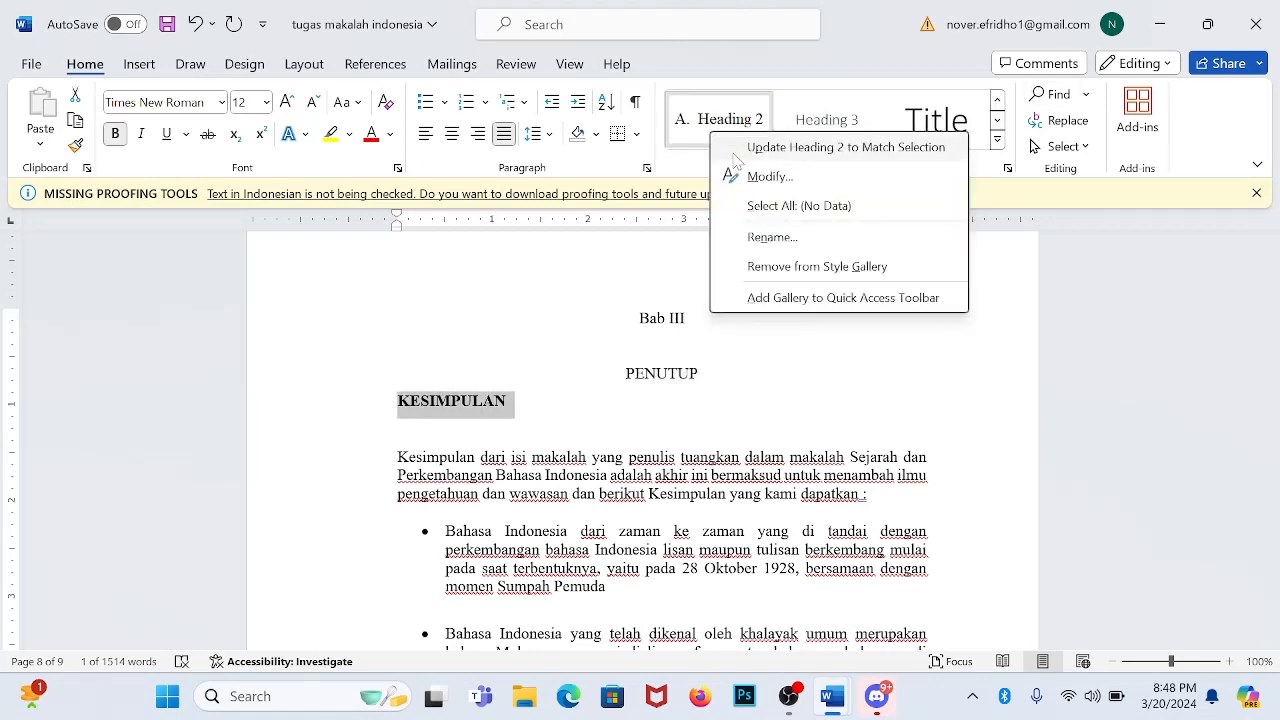
pyautogui.click(745, 147)
pyautogui.click(658, 468)
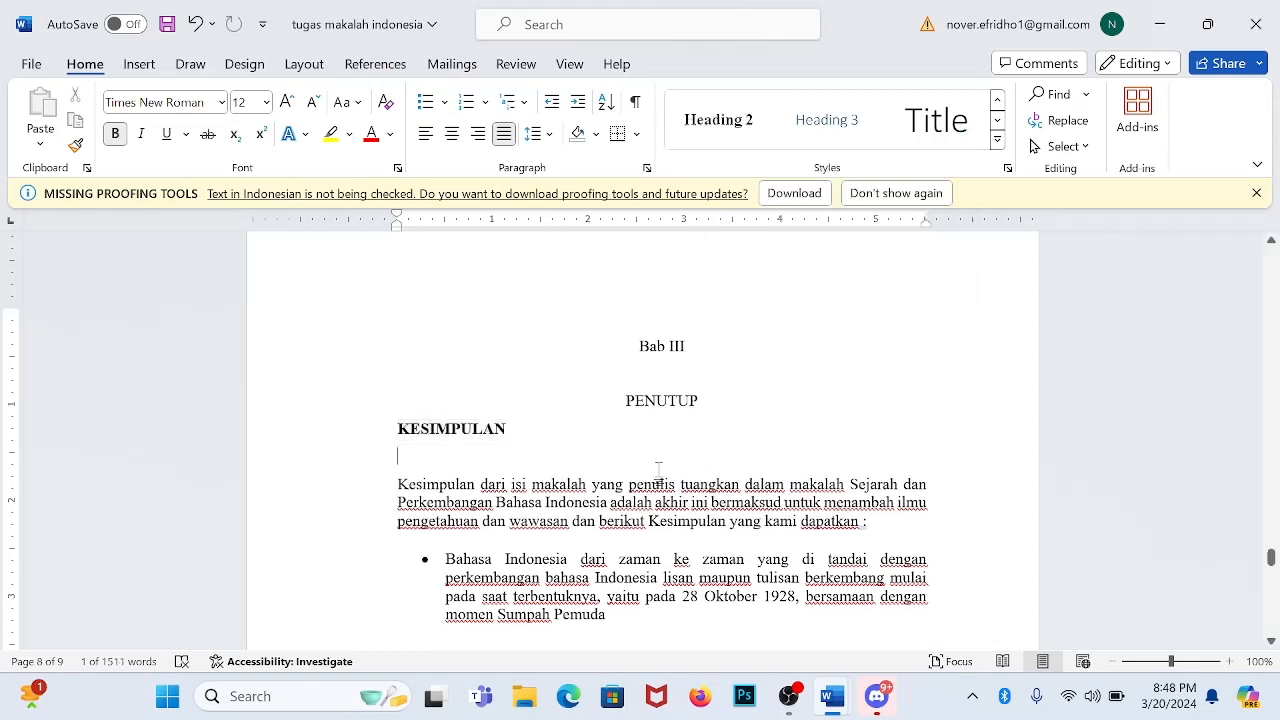
# Delete the "DAFTAR PUSTAKA" heading and the two source links below it on the last page.
pyautogui.hotkey('ctrl', 'End')
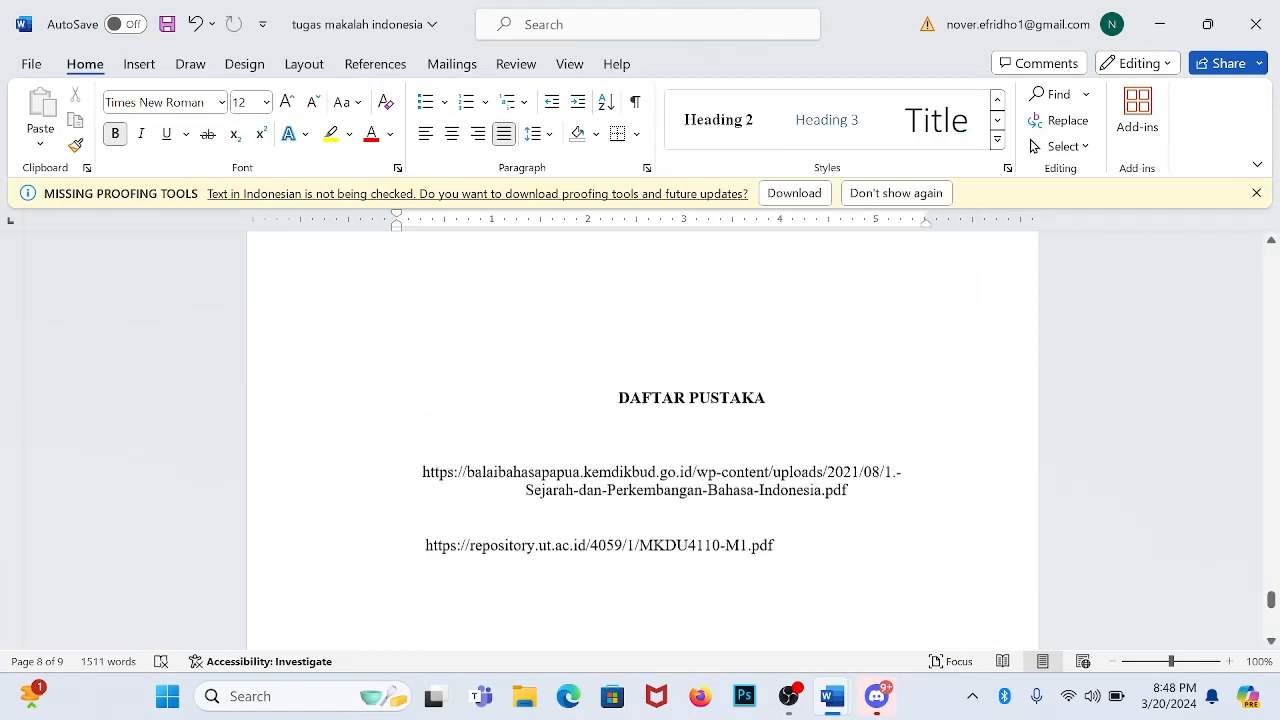
pyautogui.scroll(2, 662, 400)
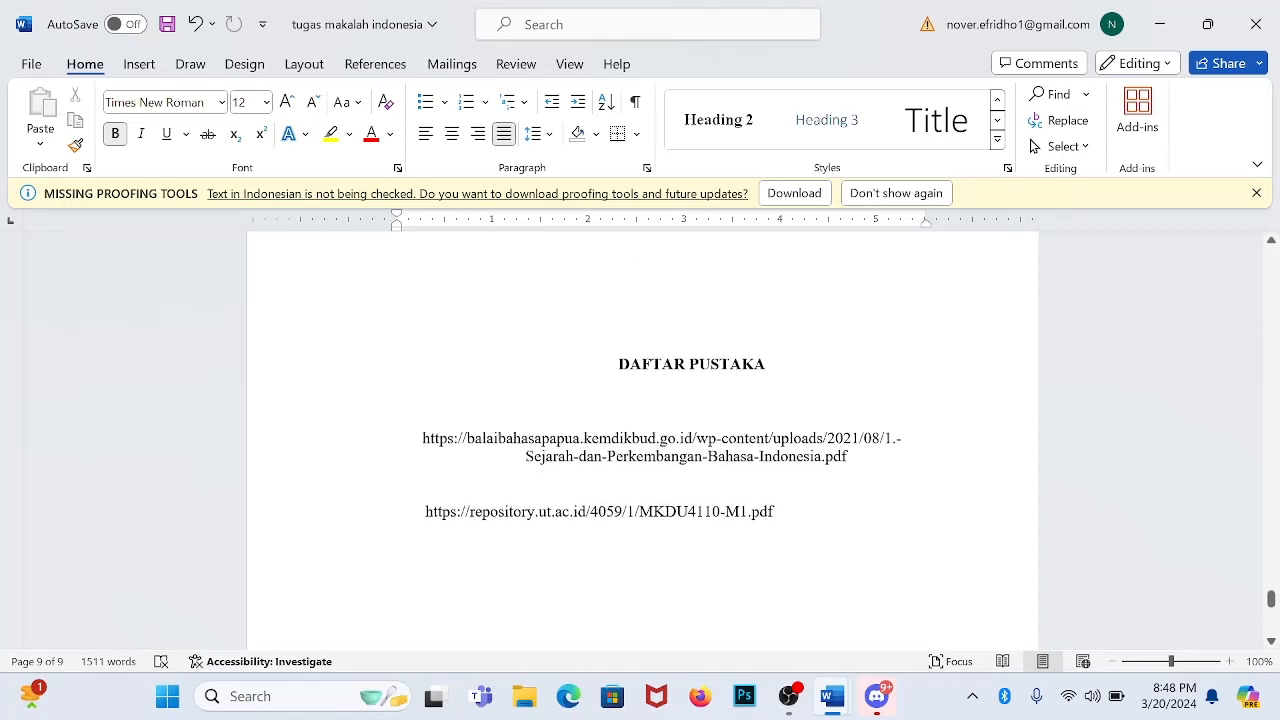
pyautogui.moveTo(782, 517); pyautogui.dragTo(503, 372)
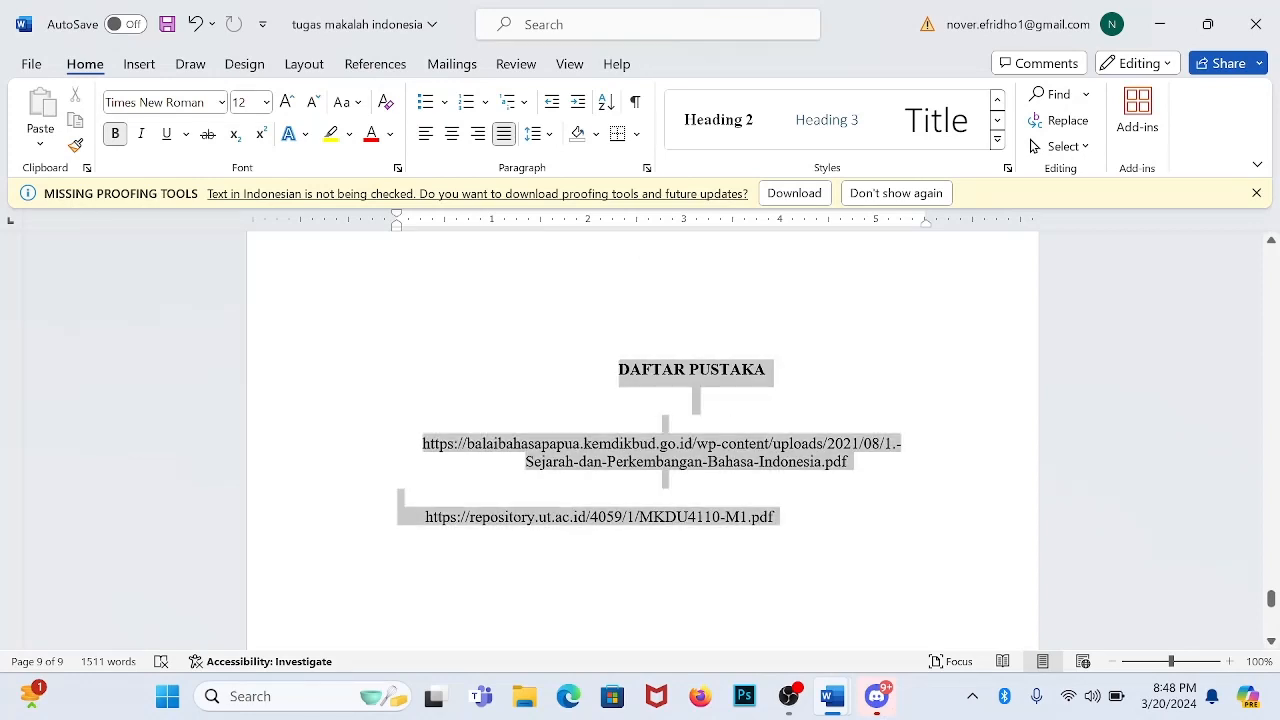
pyautogui.press('Delete')
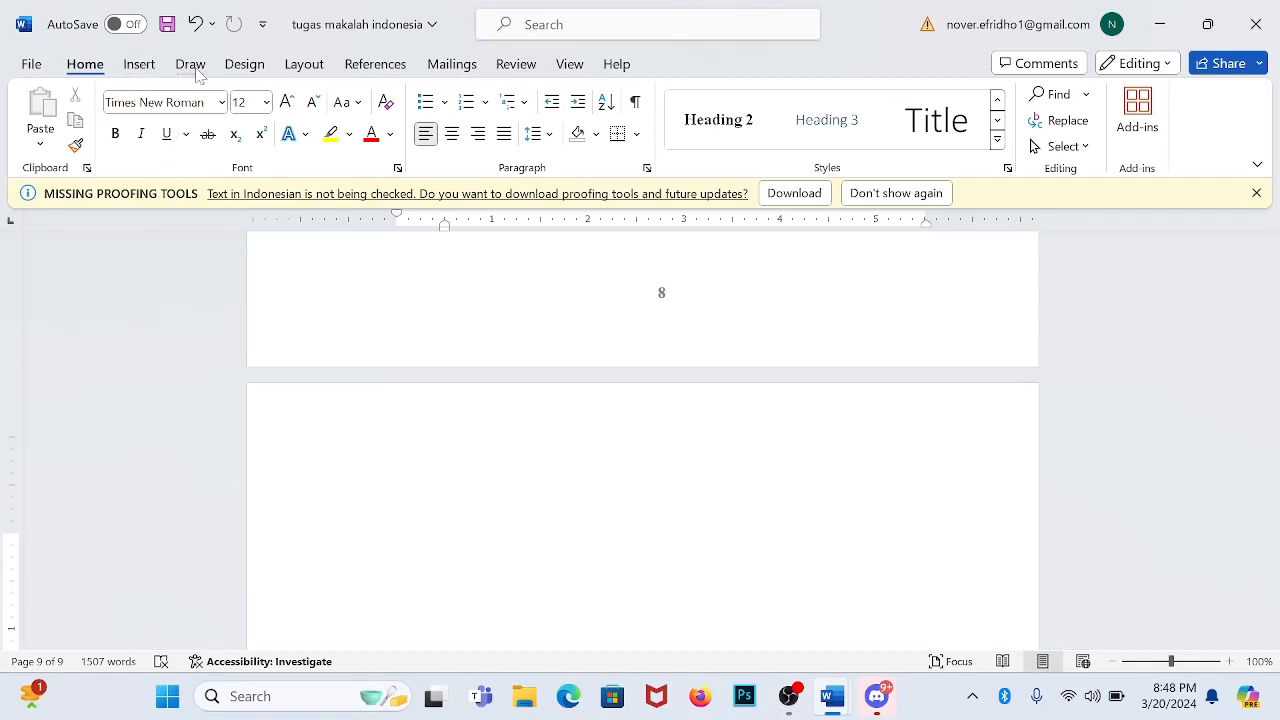
# Insert an Automatic Table 1 table of contents on the emptied last page.
pyautogui.click(139, 66)
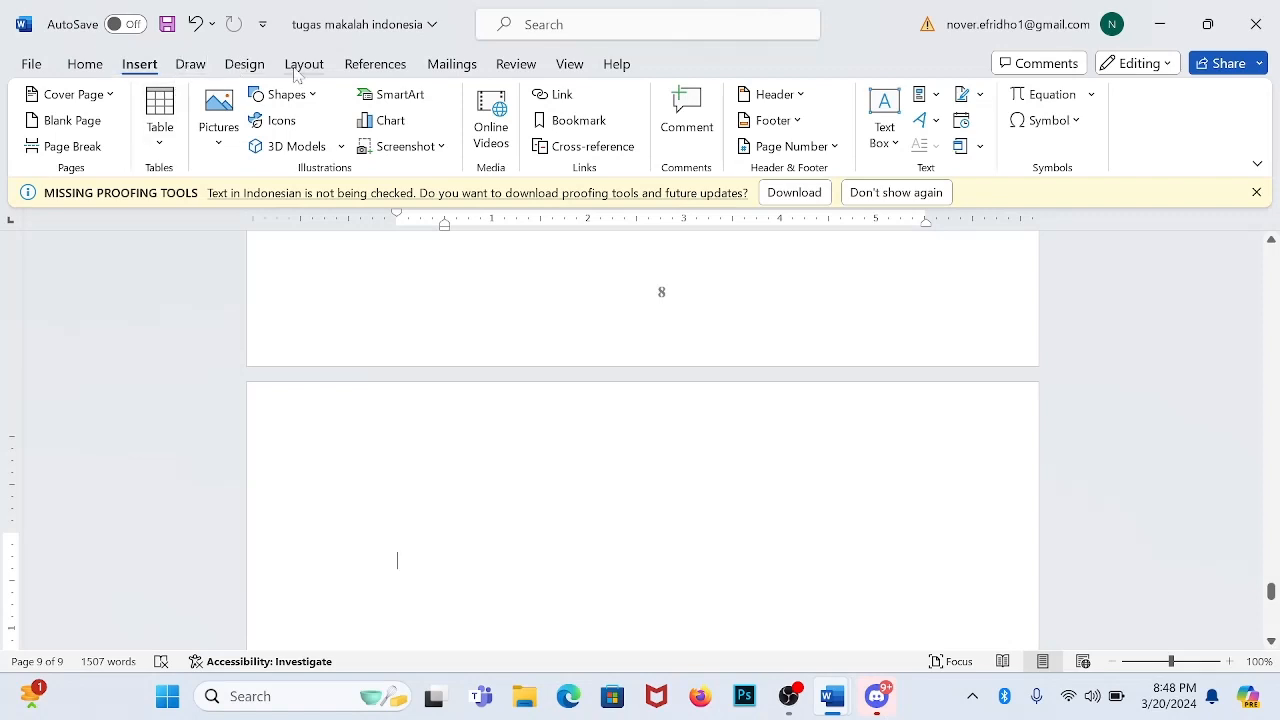
pyautogui.click(386, 66)
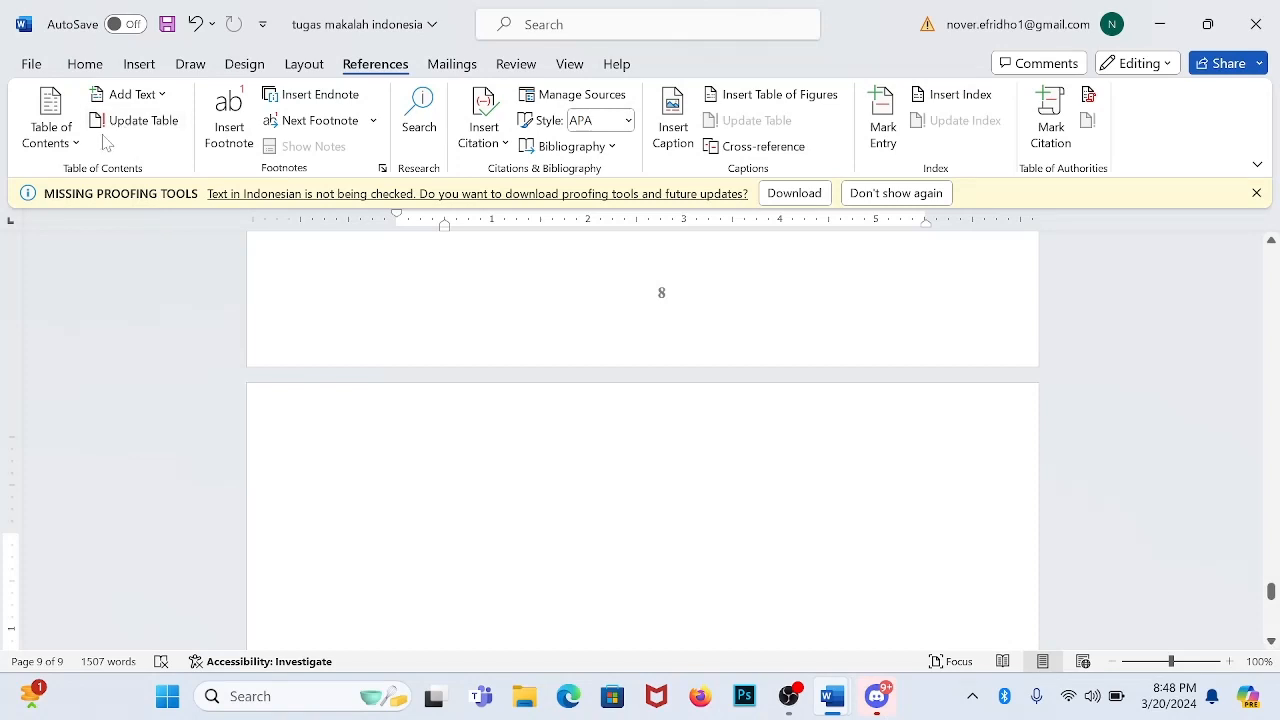
pyautogui.click(50, 138)
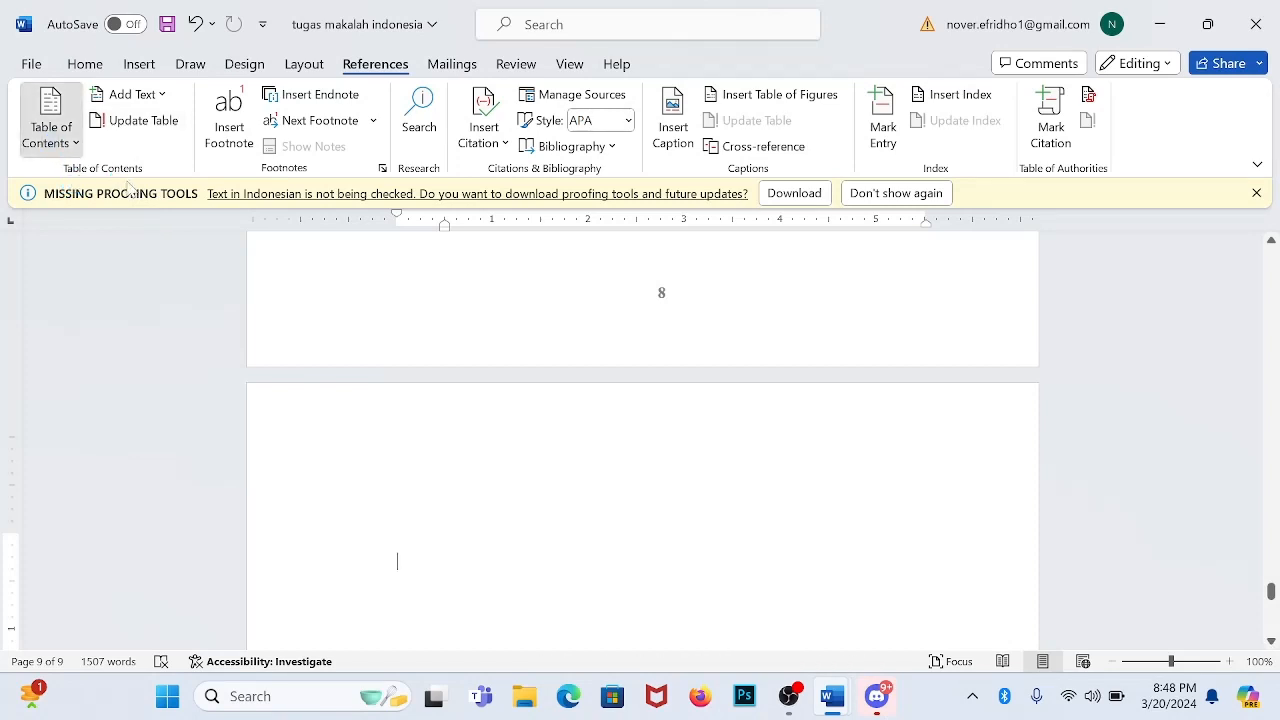
pyautogui.click(150, 390)
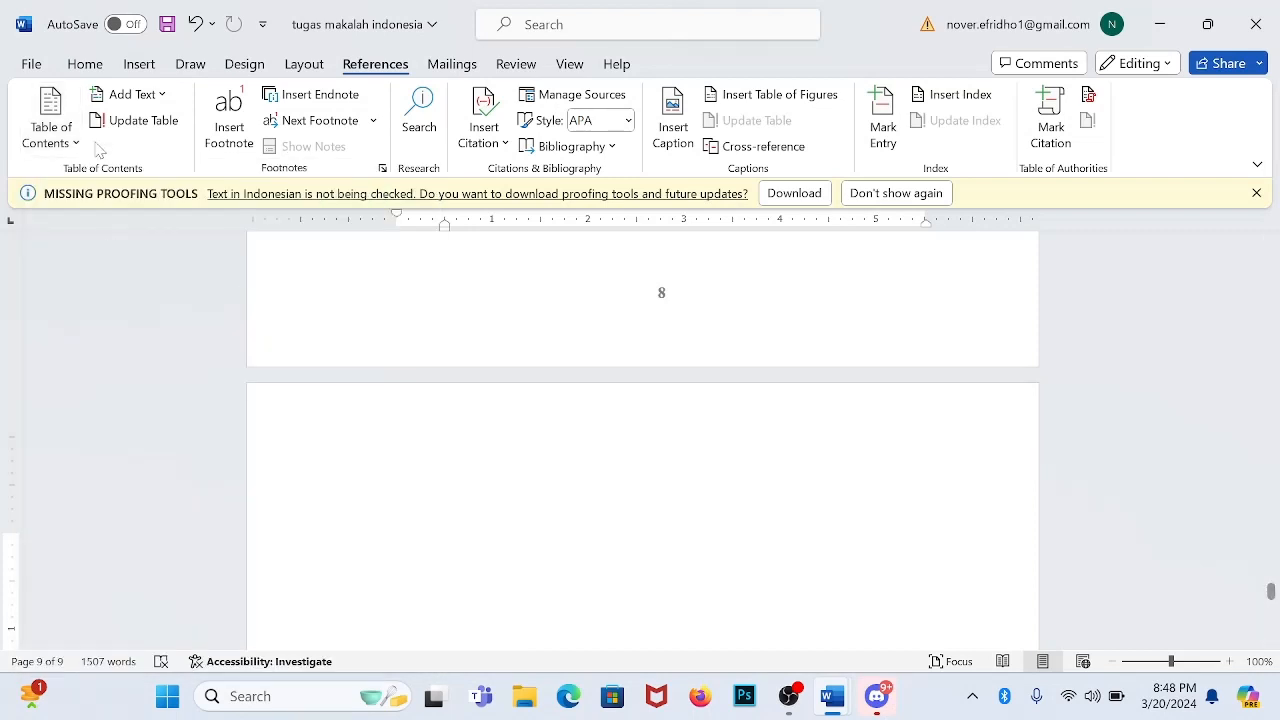
pyautogui.click(65, 145)
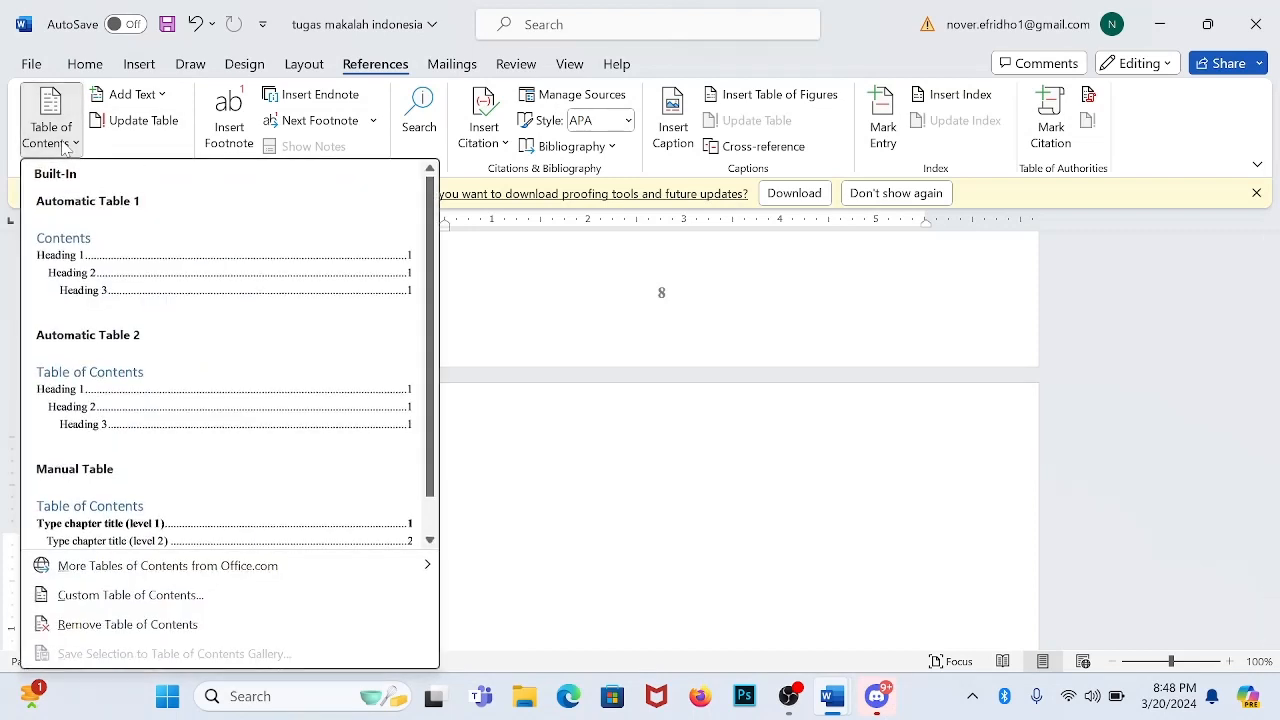
pyautogui.click(138, 276)
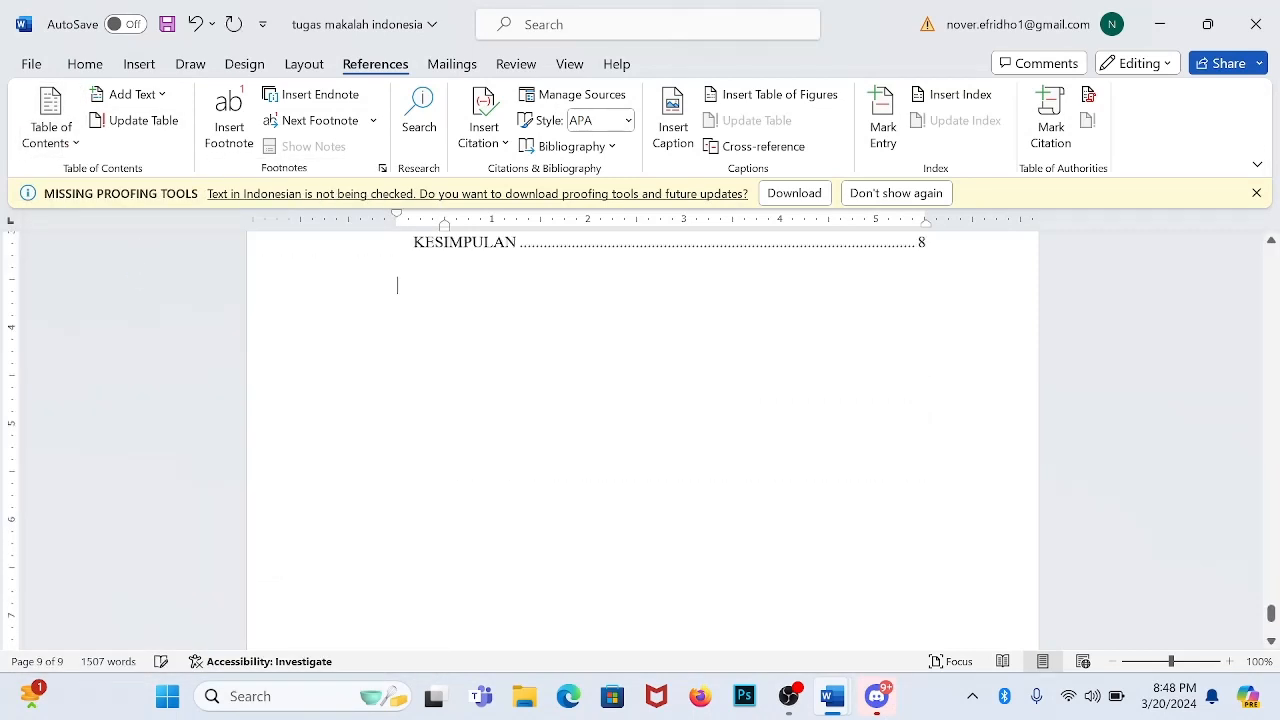
# Update the entire table of contents, including its entries and page numbers.
pyautogui.scroll(5, 640, 440)
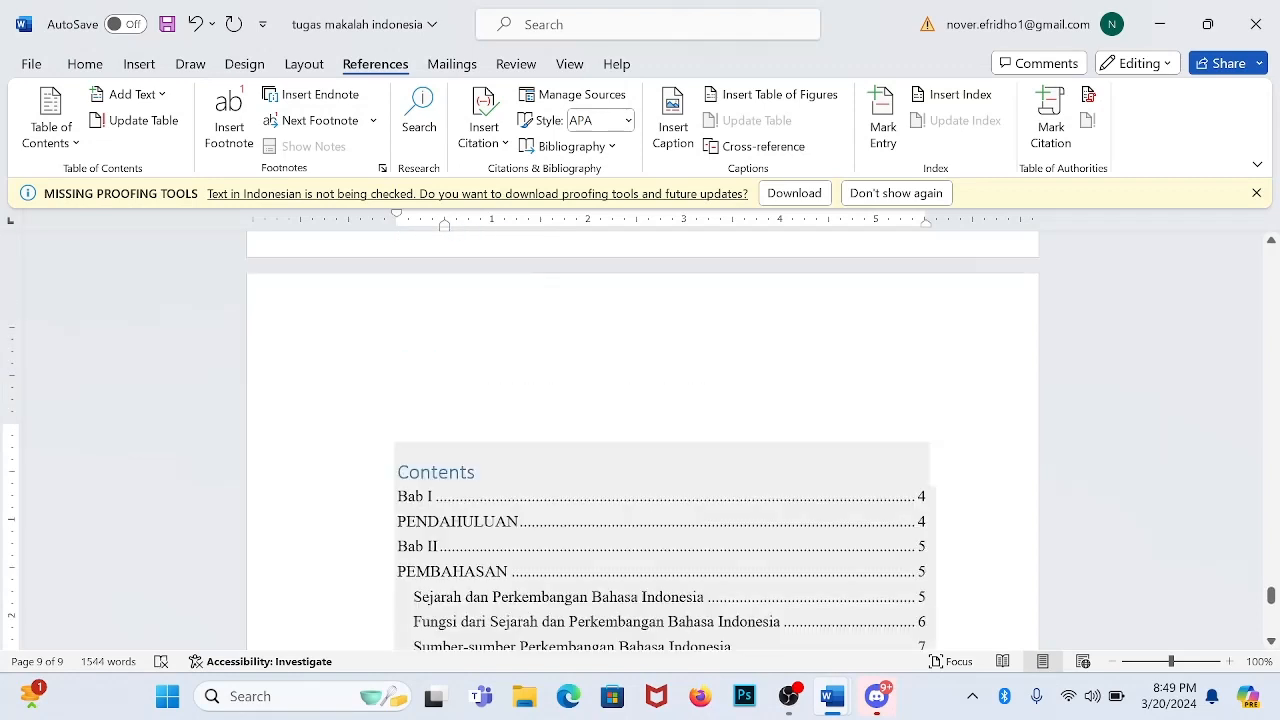
pyautogui.scroll(-1, 515, 436)
pyautogui.click(512, 377)
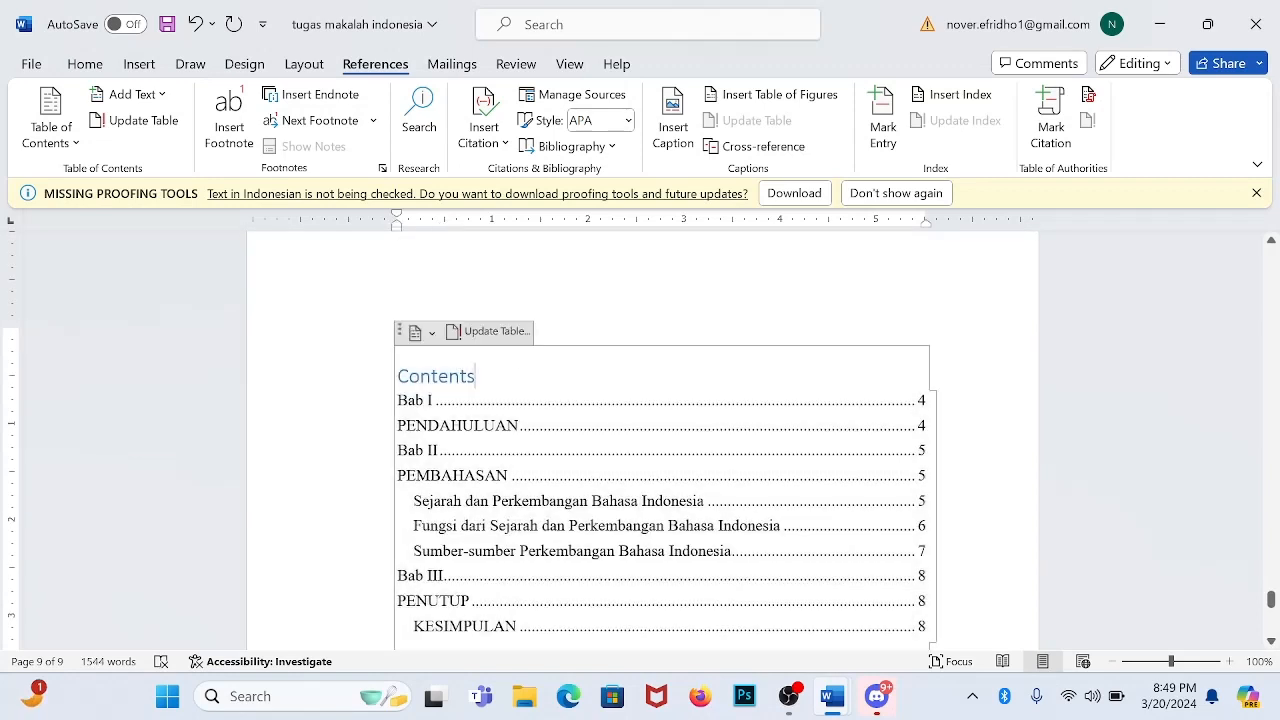
pyautogui.moveTo(512, 377); pyautogui.dragTo(397, 377)
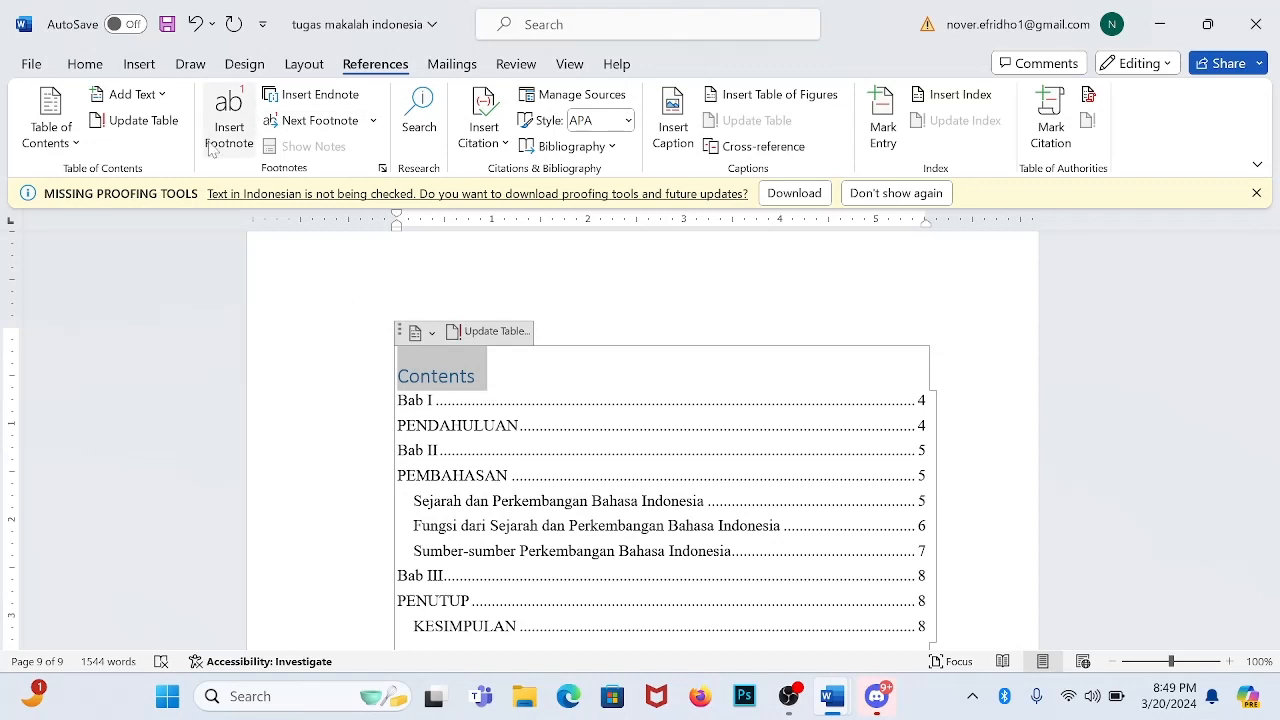
pyautogui.click(138, 121)
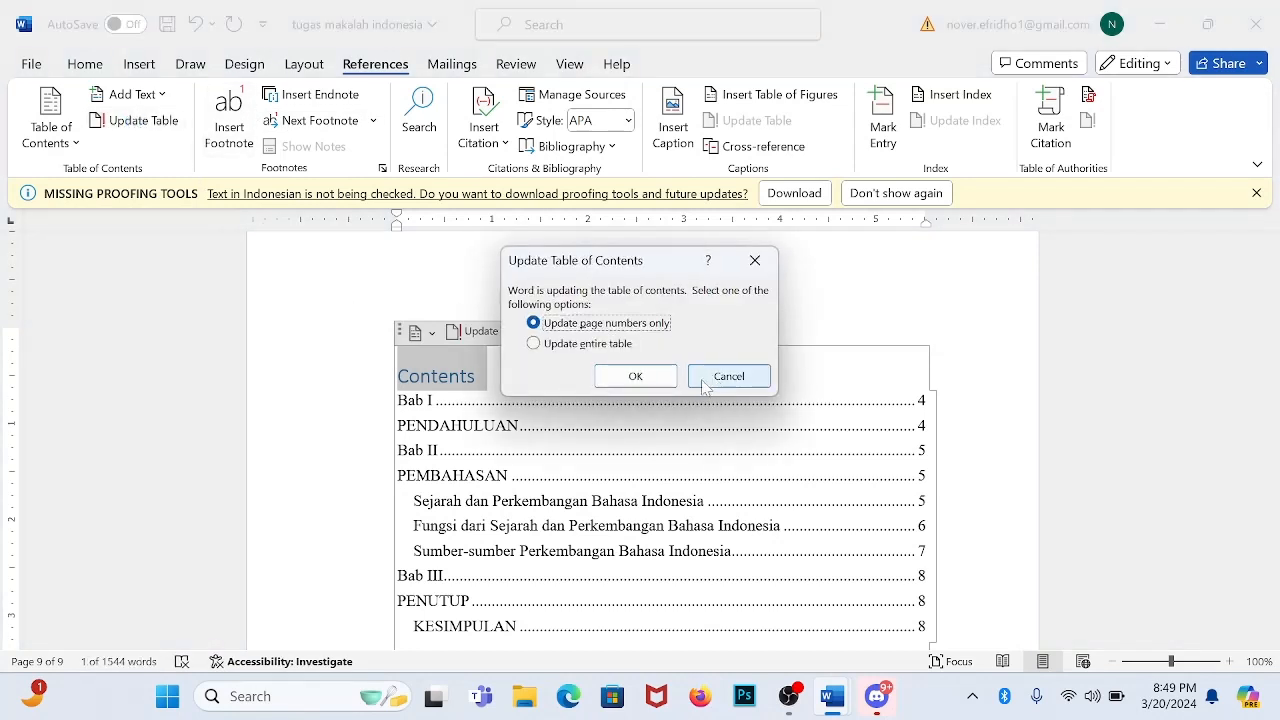
pyautogui.click(605, 344)
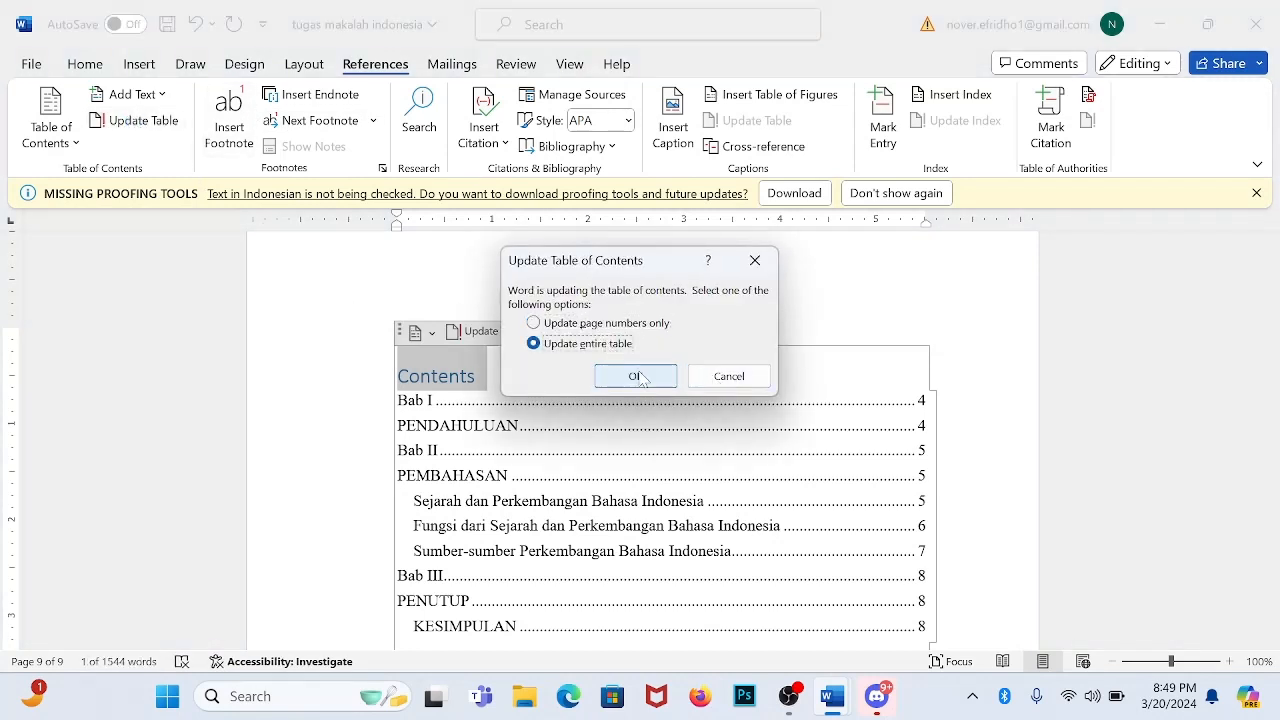
pyautogui.click(640, 375)
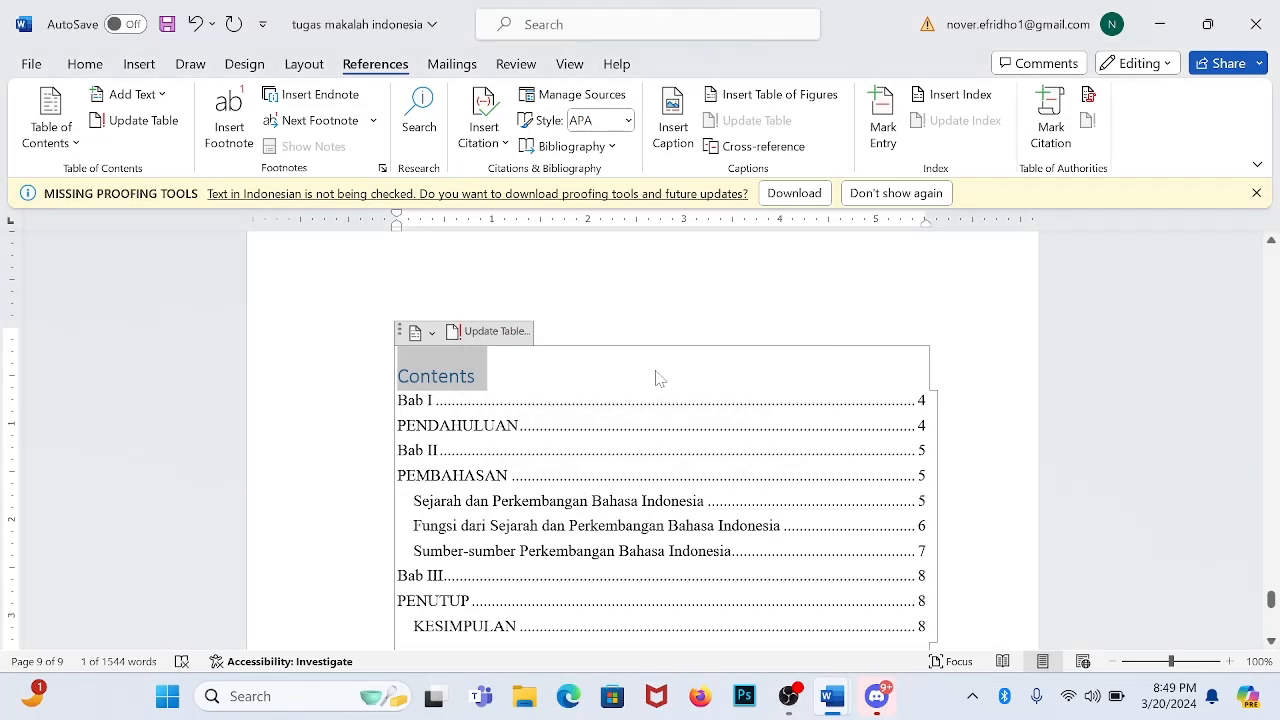
# Replace the "Contents" title of the table of contents with "Daftar isi".
pyautogui.press('BackSpace')
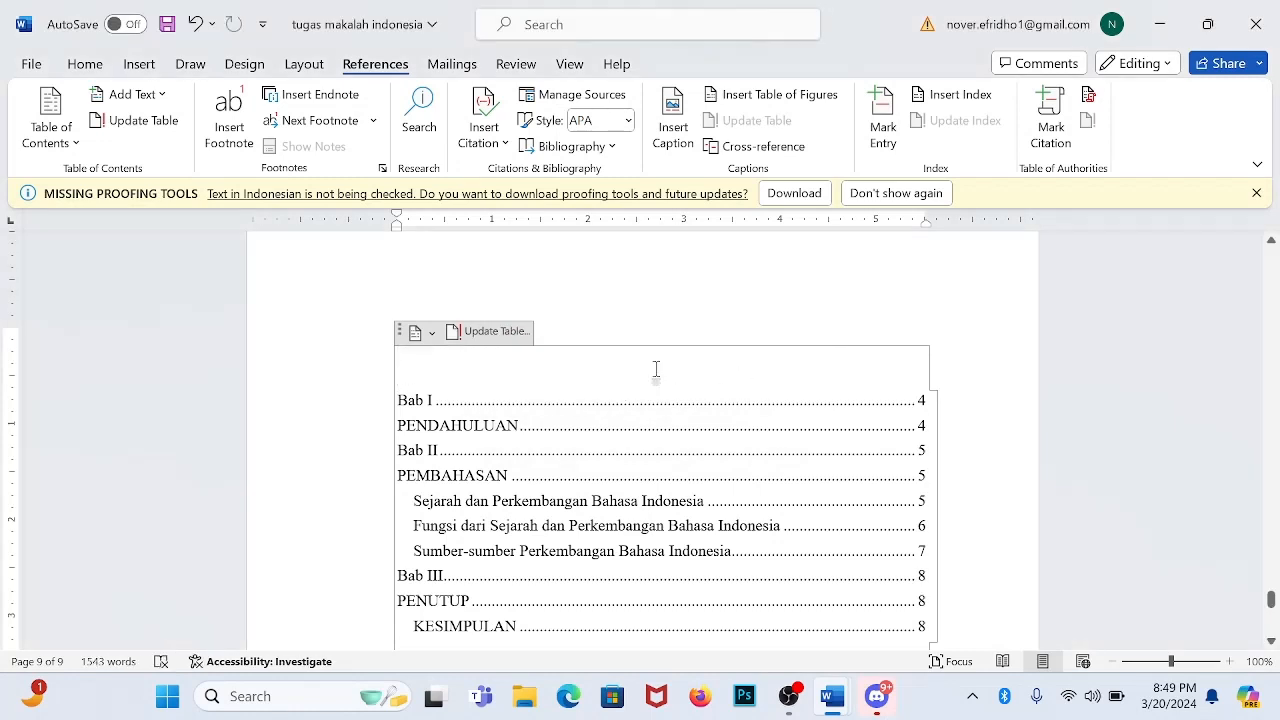
pyautogui.click(196, 24)
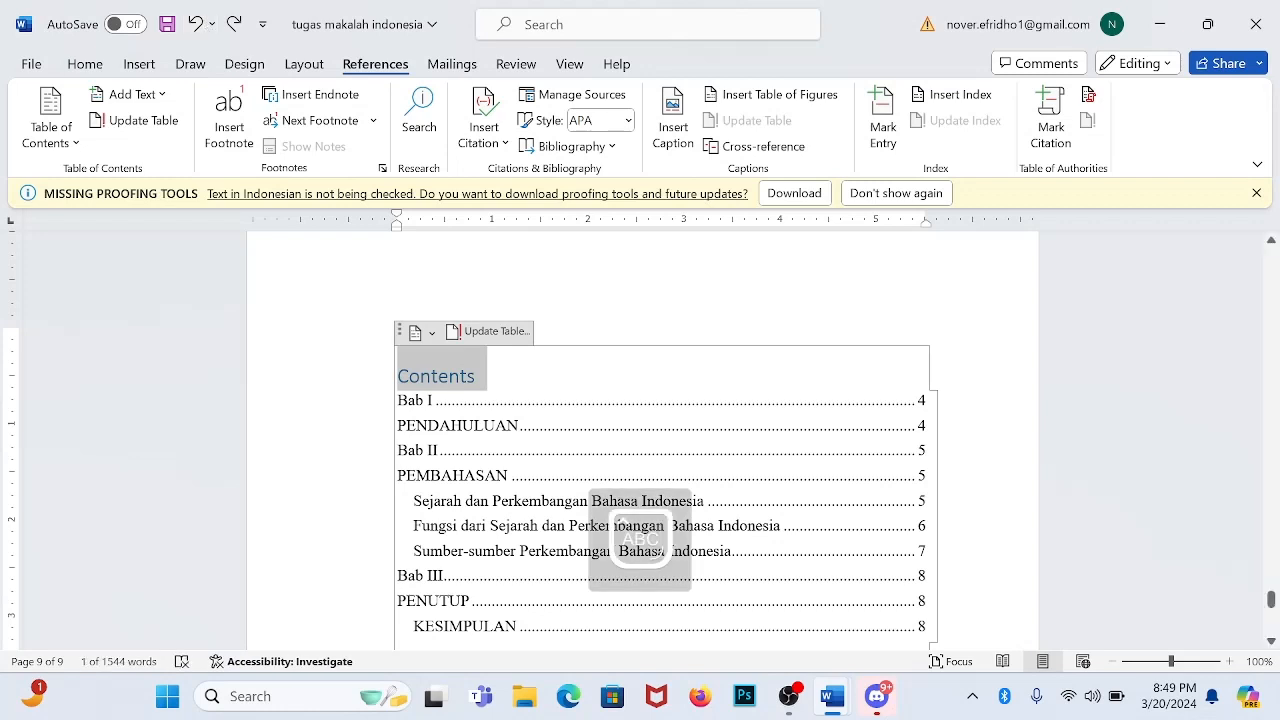
pyautogui.write('Da')
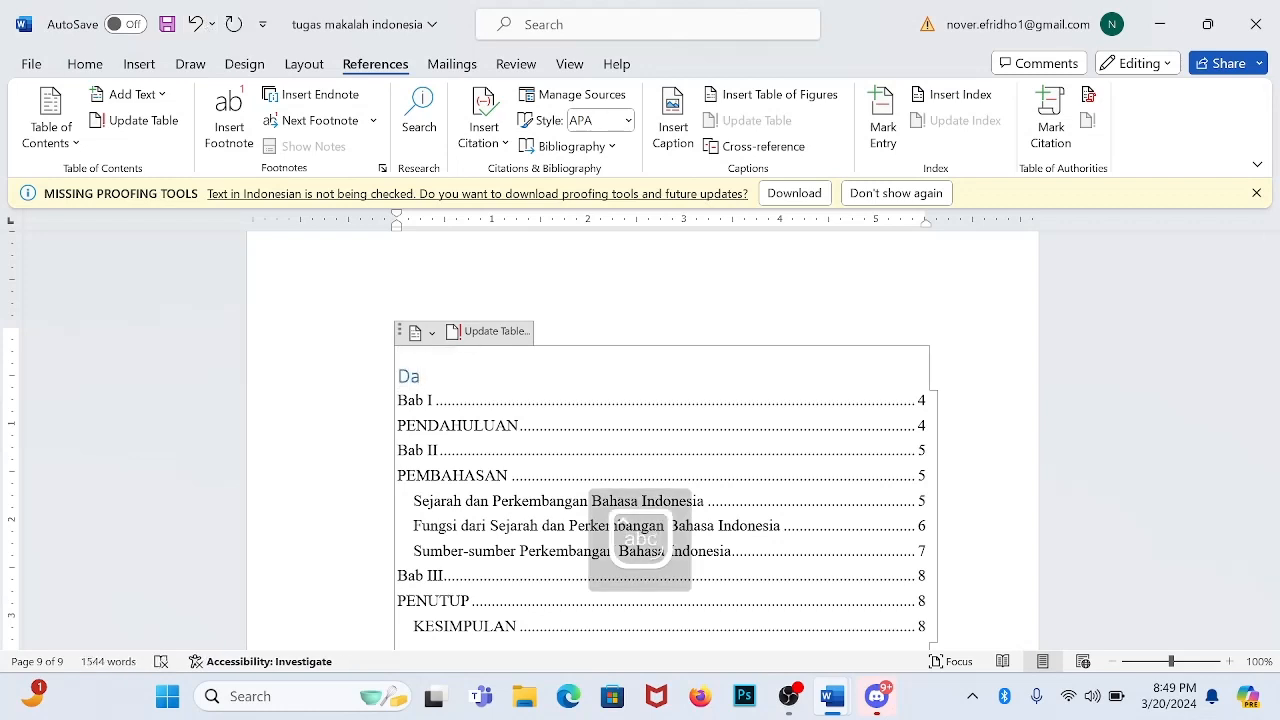
pyautogui.write('ftar')
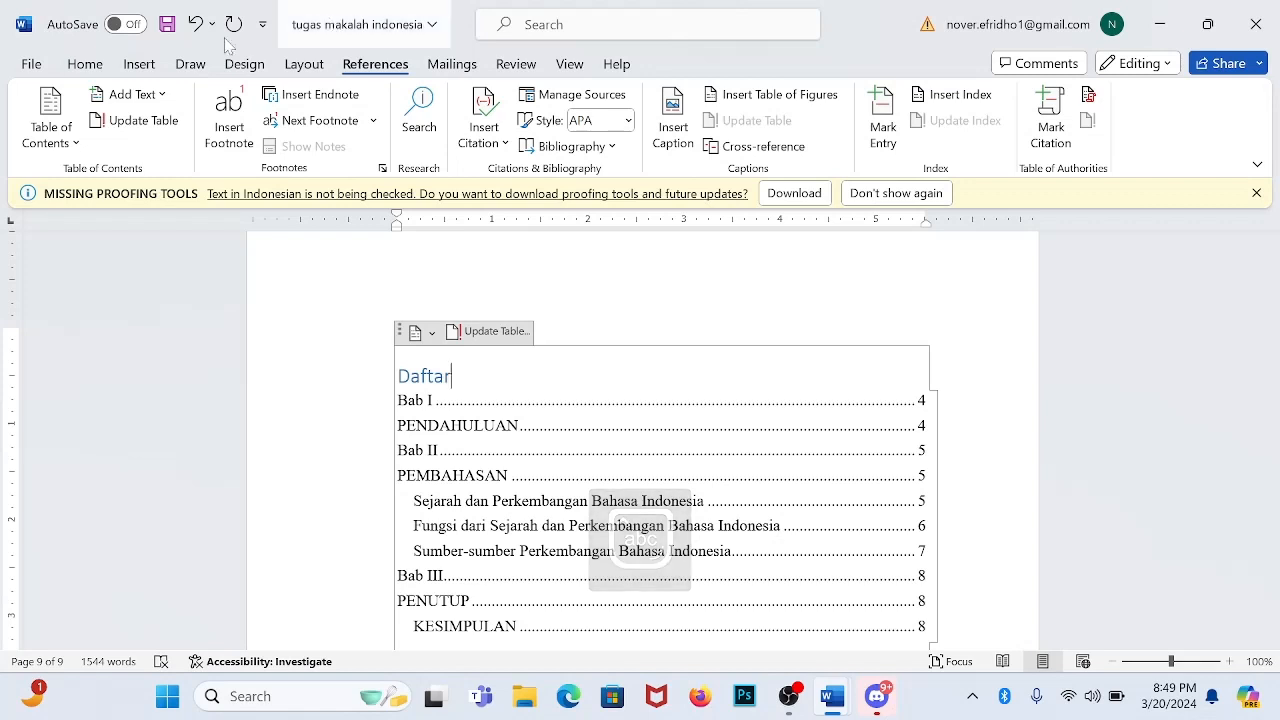
pyautogui.scroll(-1, 367, 421)
pyautogui.scroll(-2, 643, 440)
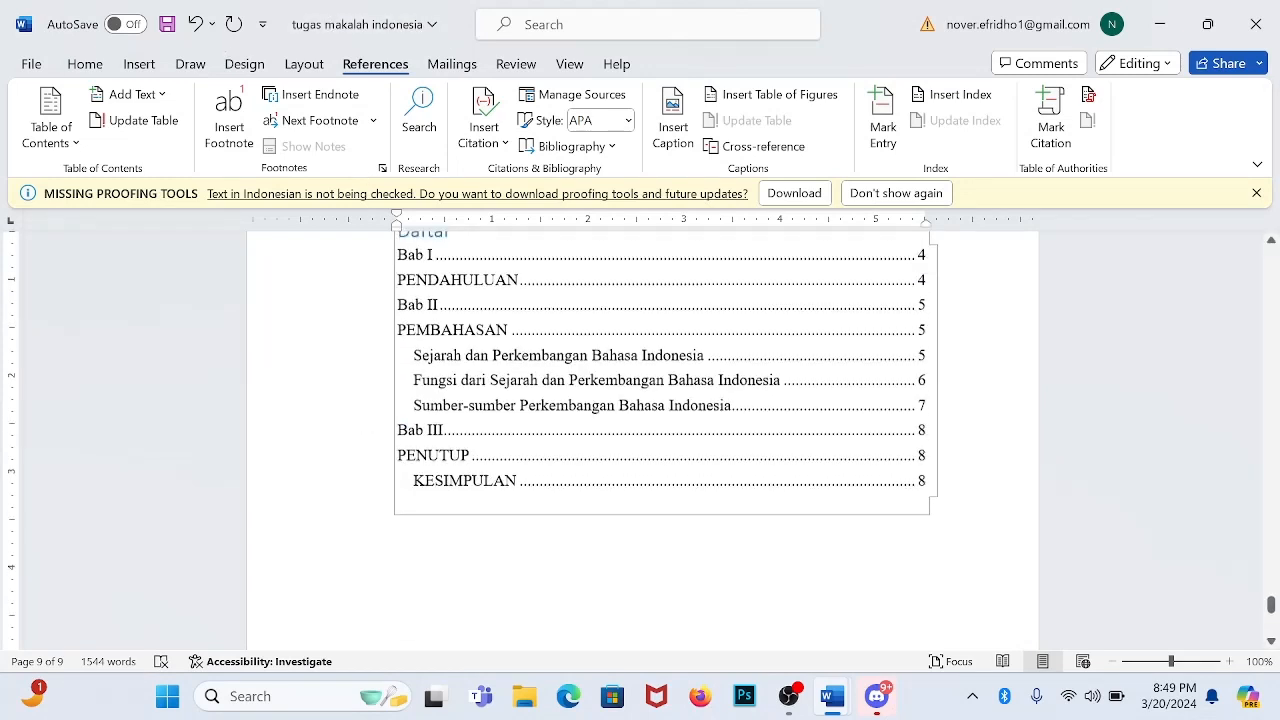
pyautogui.scroll(2, 643, 440)
pyautogui.write('i')
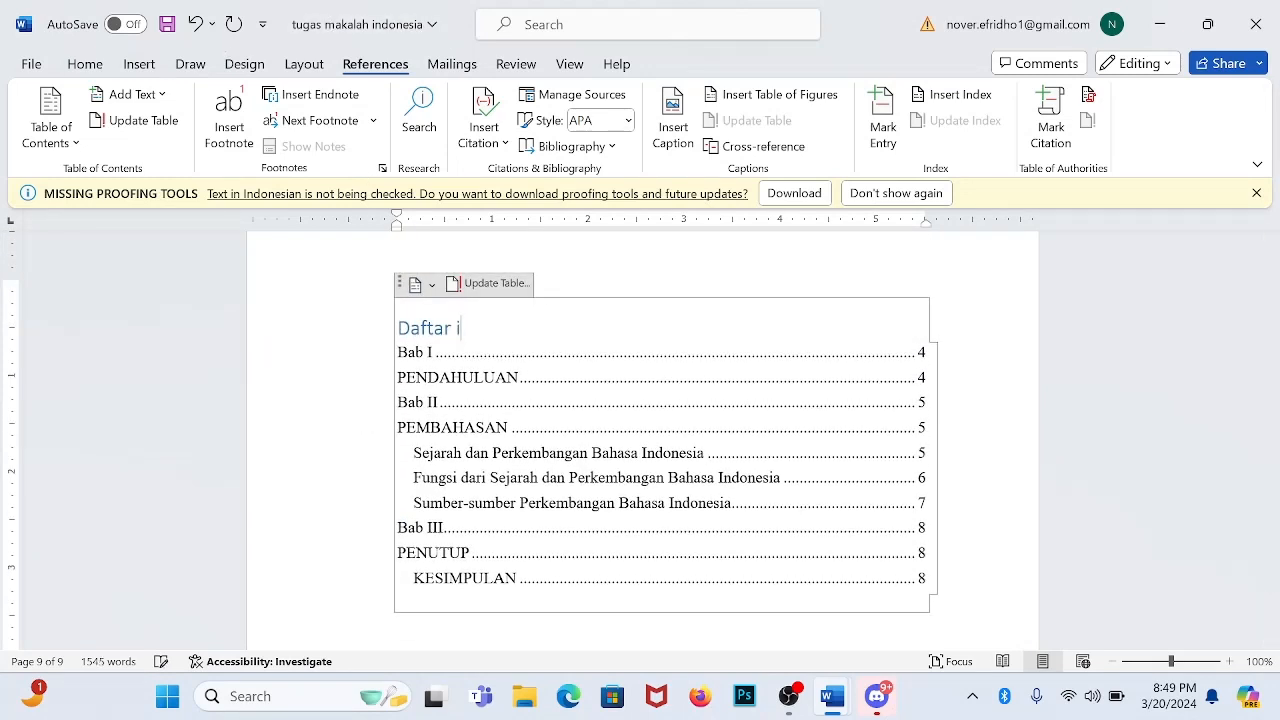
pyautogui.write('si')
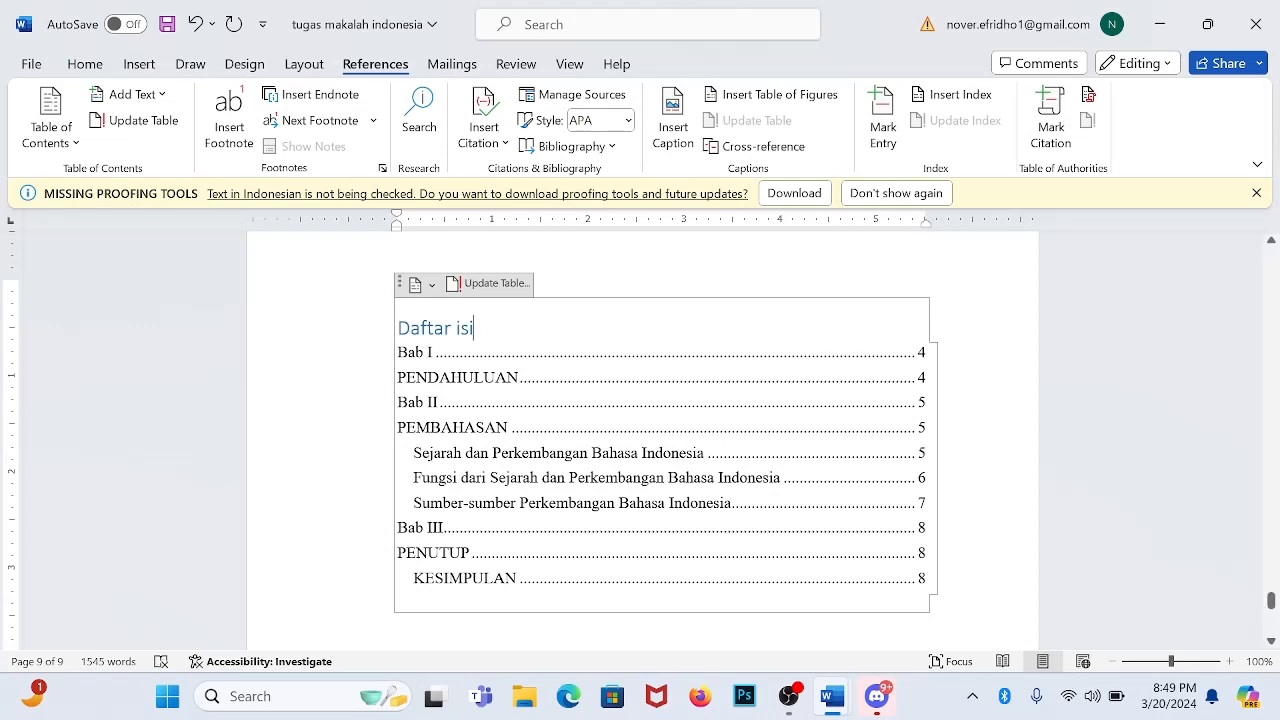
# Add blank lines below the table of contents until the text cursor reaches a new page.
pyautogui.scroll(-3, 700, 440)
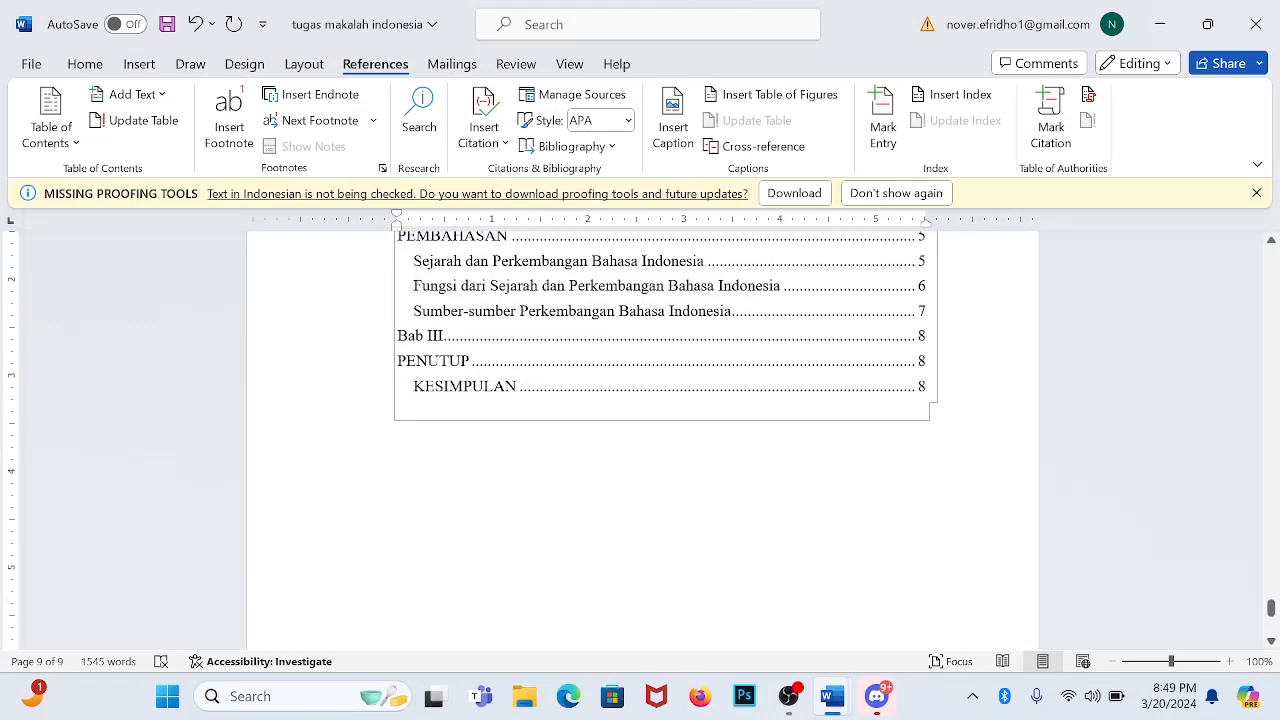
pyautogui.scroll(-5, 643, 440)
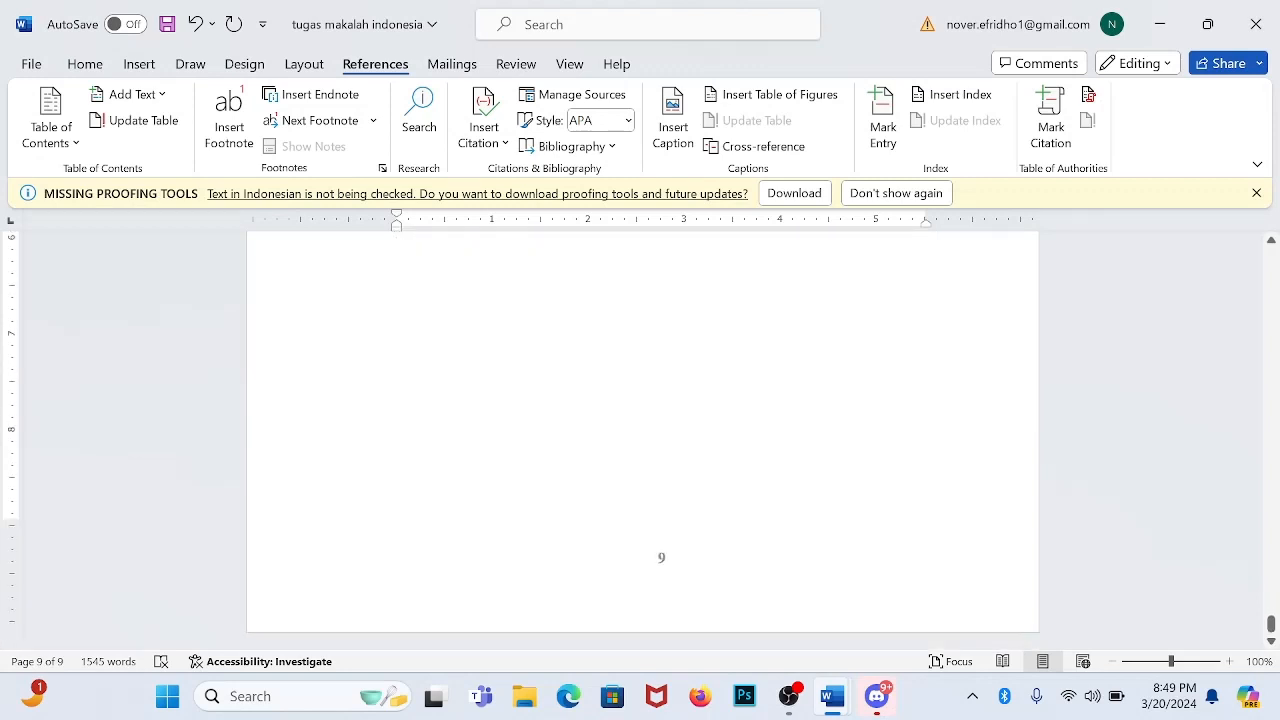
pyautogui.click(766, 459)
pyautogui.press('Return')
pyautogui.press('Return')
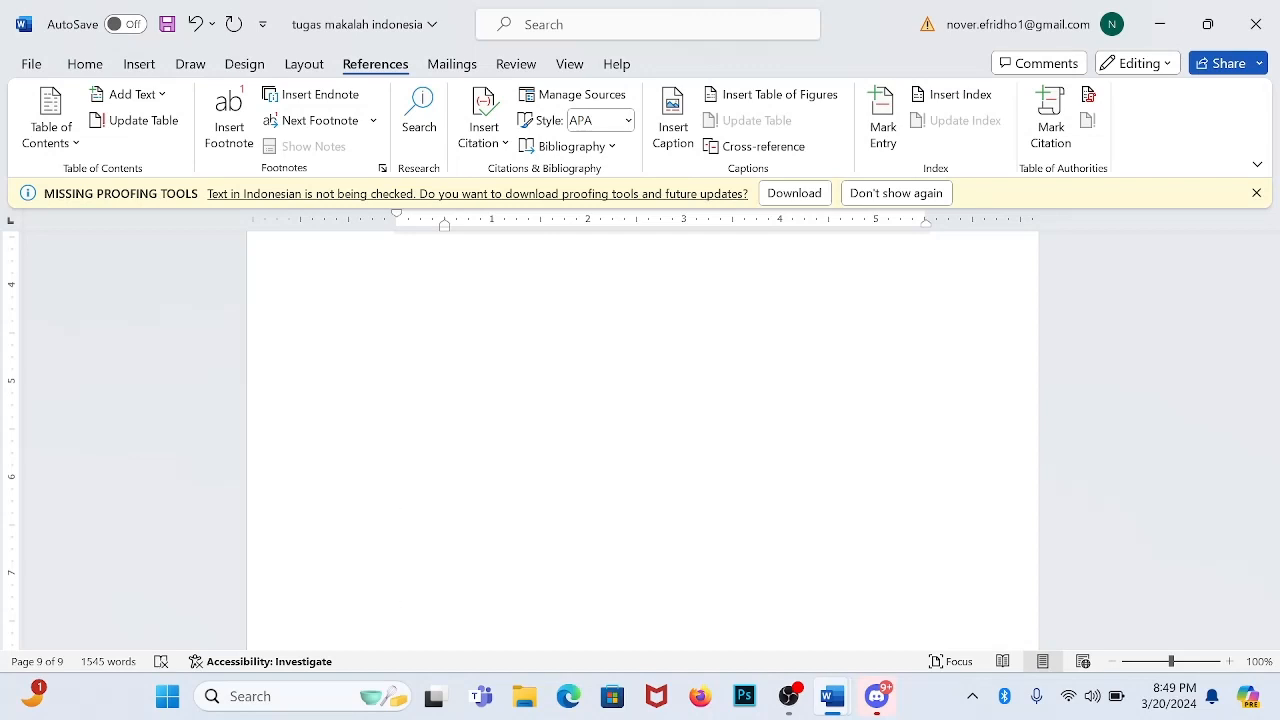
pyautogui.press('Return')
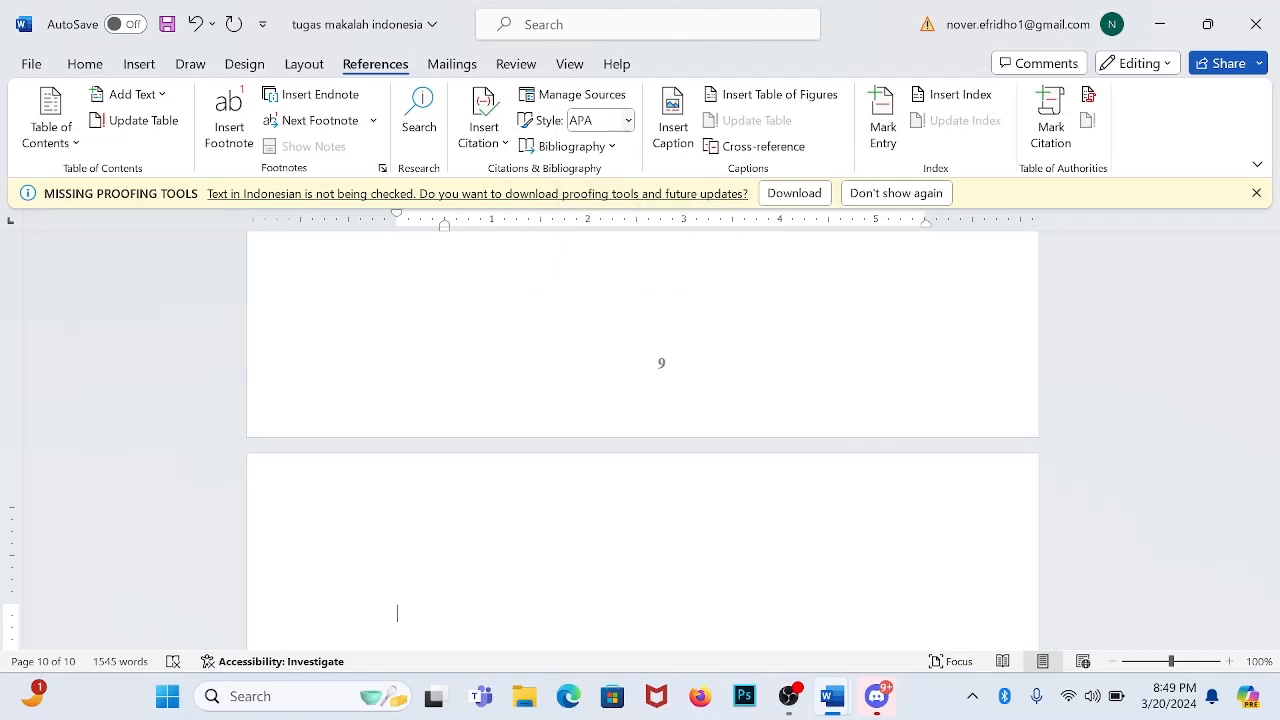
# Create a new citation source on the new page and set its type to Journal Article.
pyautogui.click(510, 143)
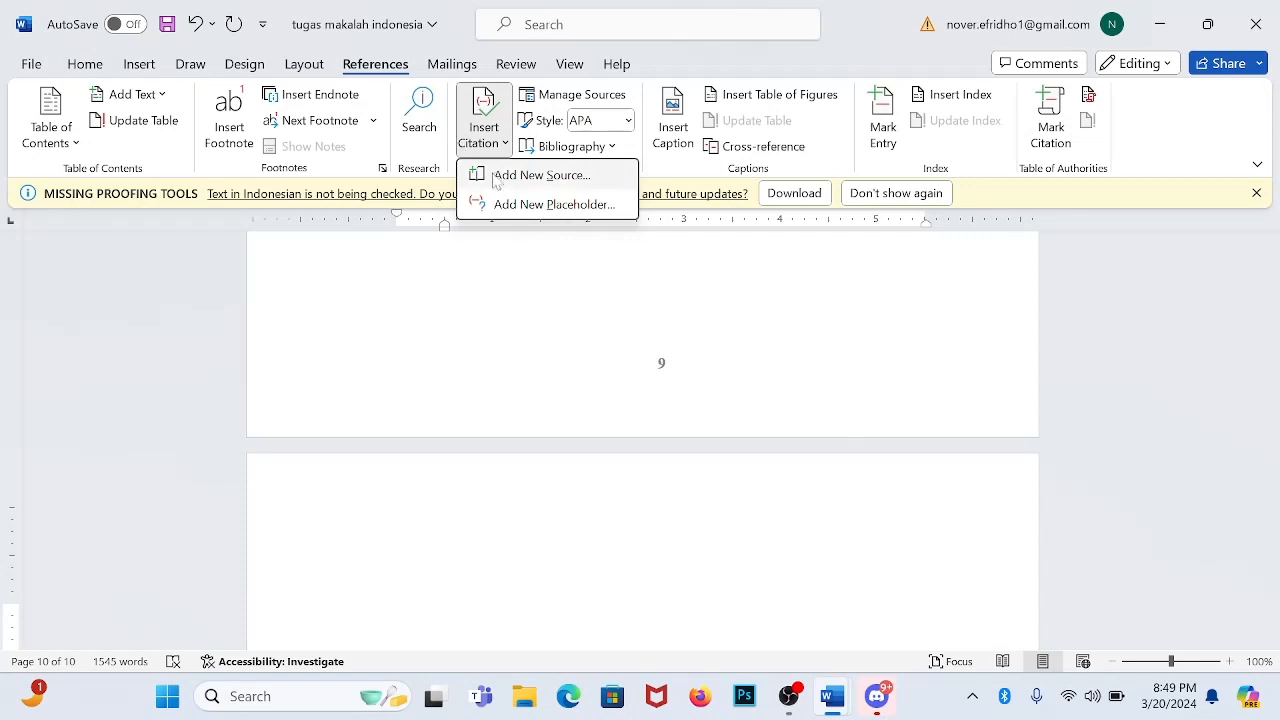
pyautogui.click(497, 178)
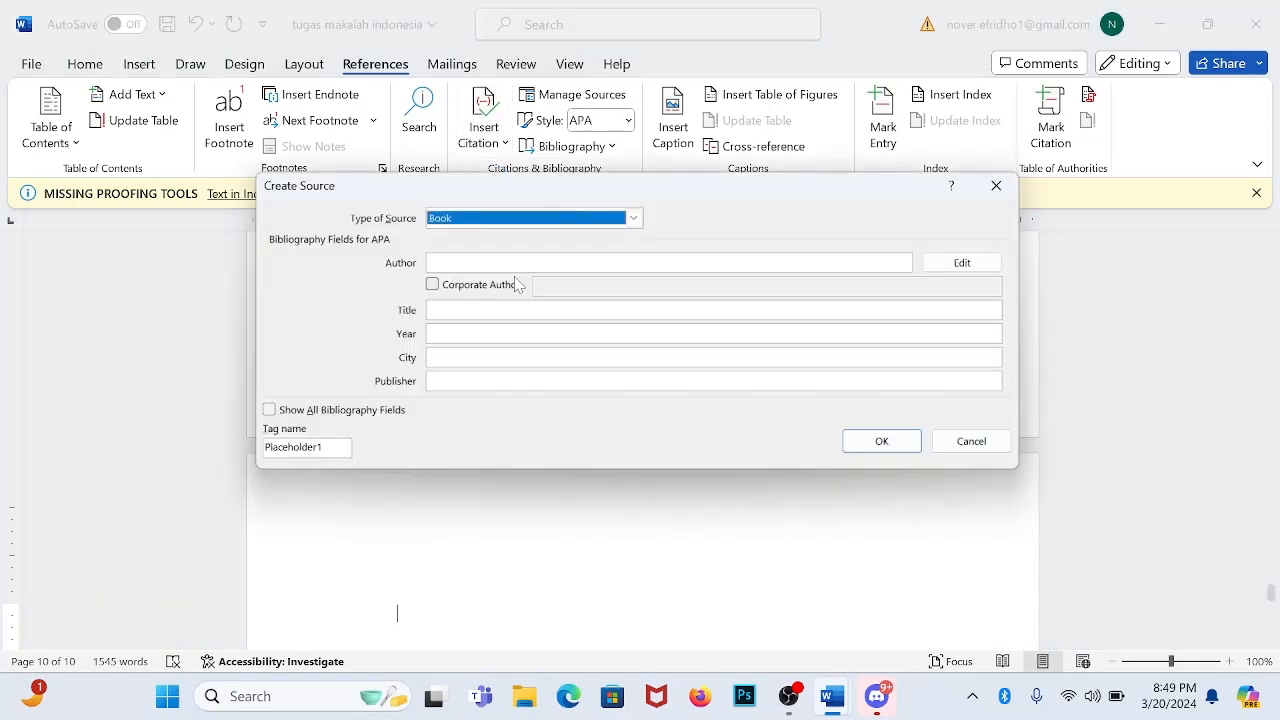
pyautogui.click(986, 270)
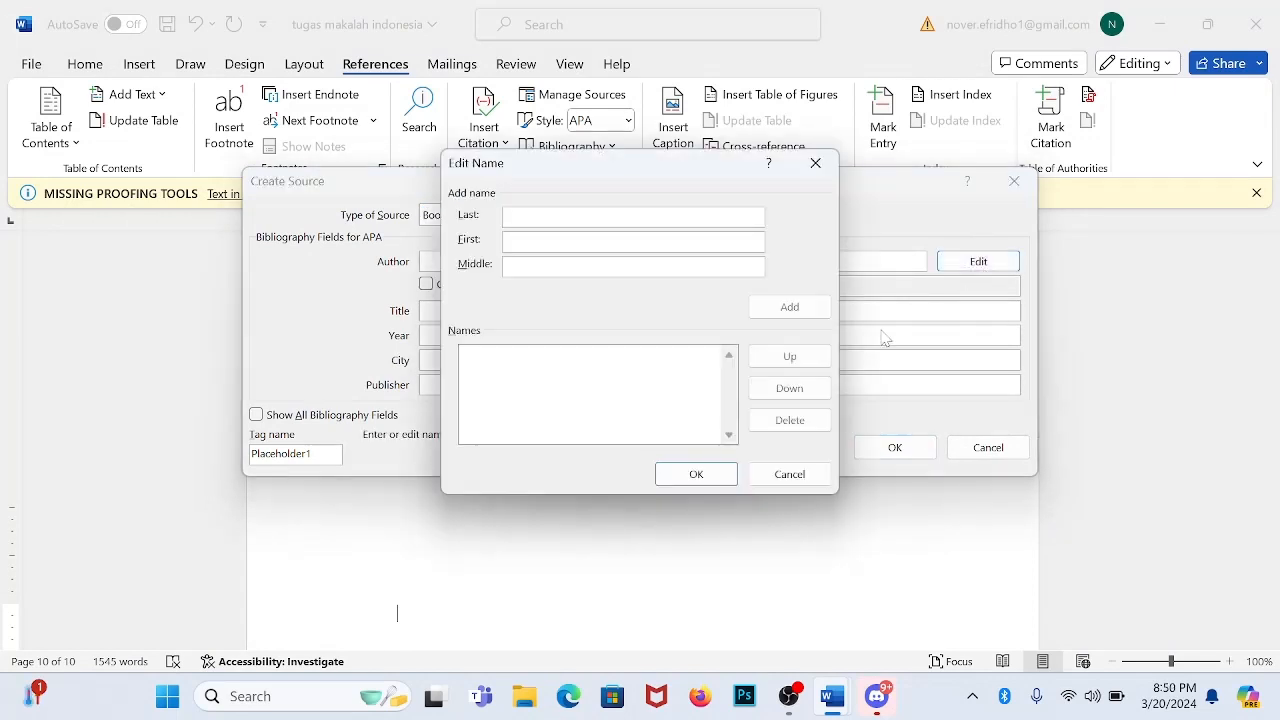
pyautogui.click(815, 163)
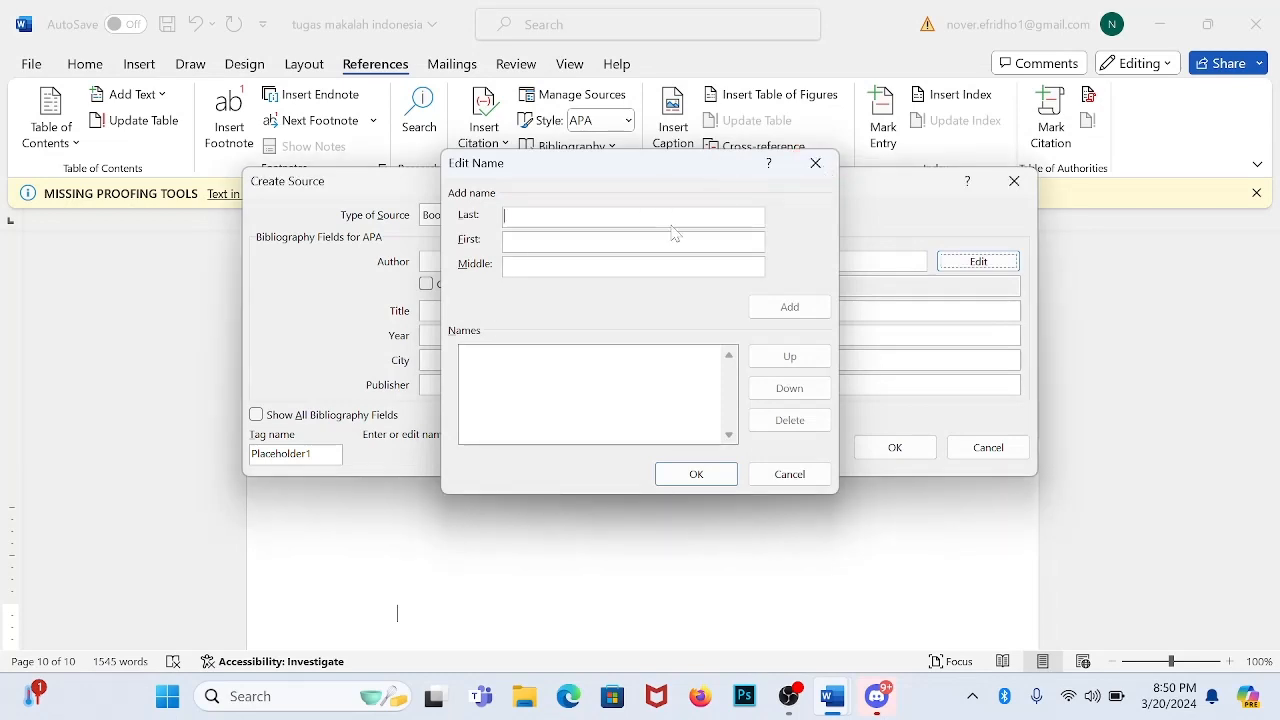
pyautogui.click(569, 224)
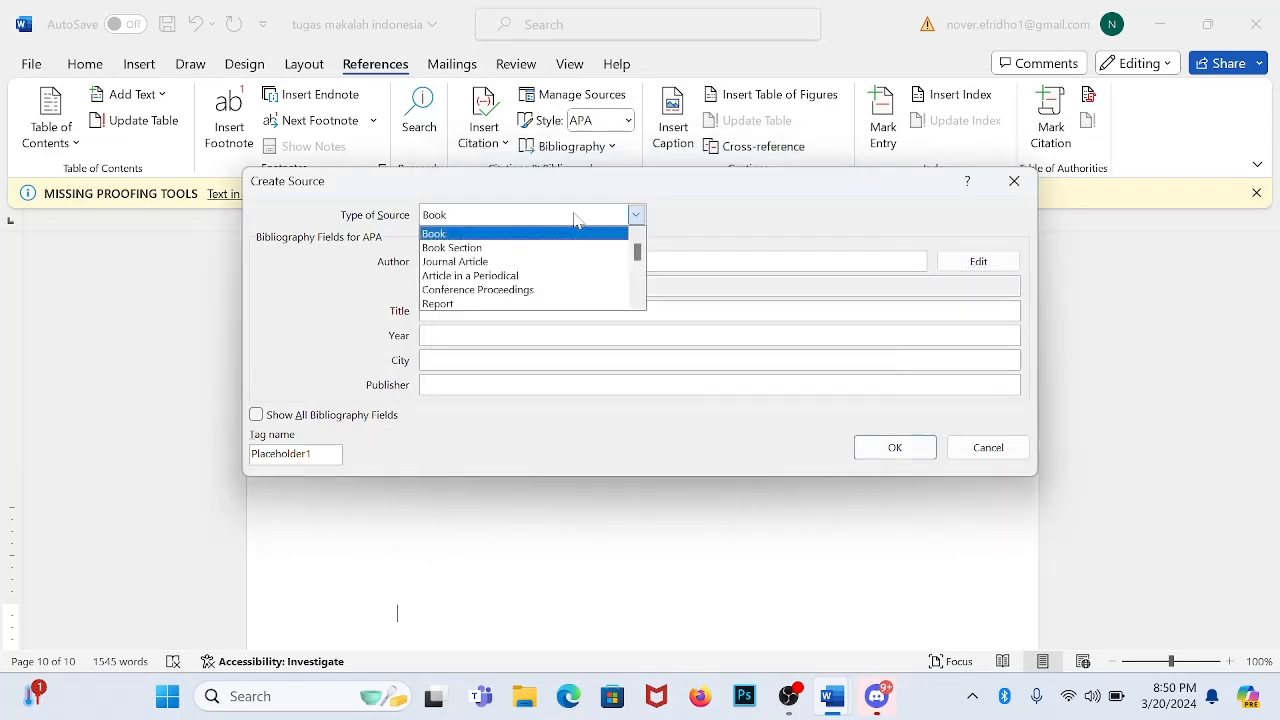
pyautogui.click(508, 264)
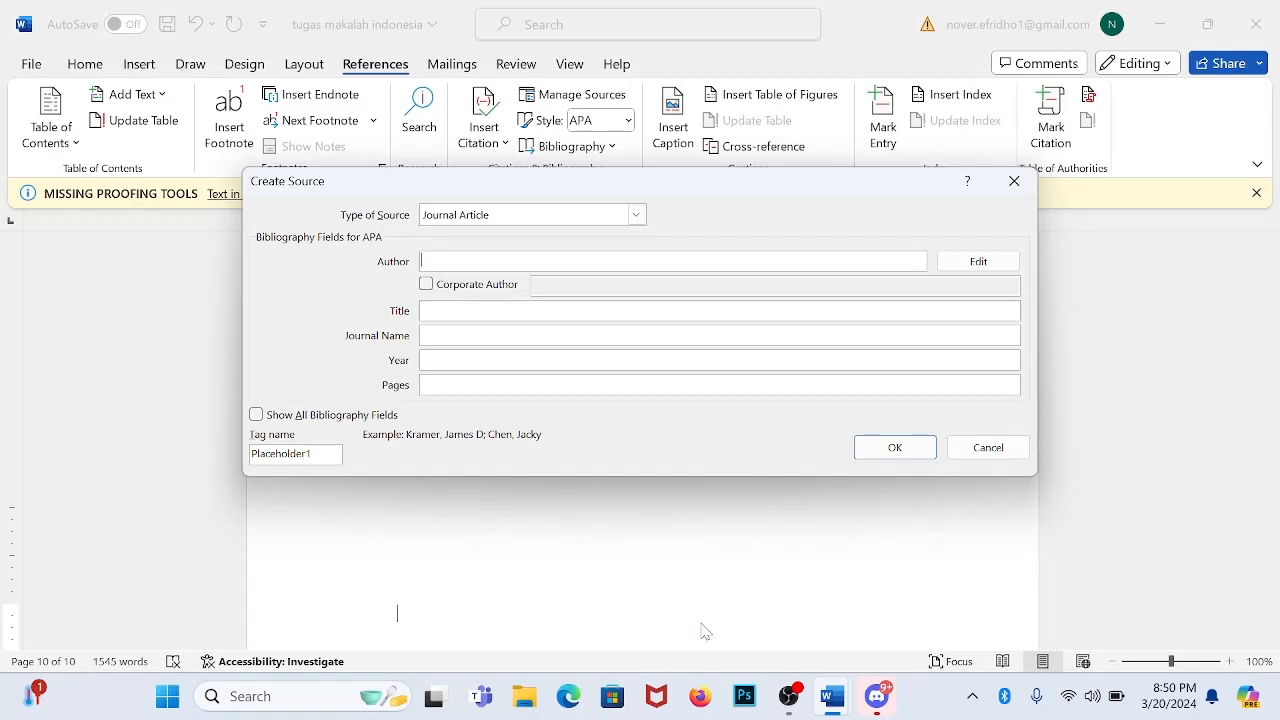
# Complete the journal article source with author "napoleon", title "bahasa", journal name "sejarah bahasa", year 2008 and pages 50, and insert its citation.
pyautogui.write('napoleon')
pyautogui.click(588, 310)
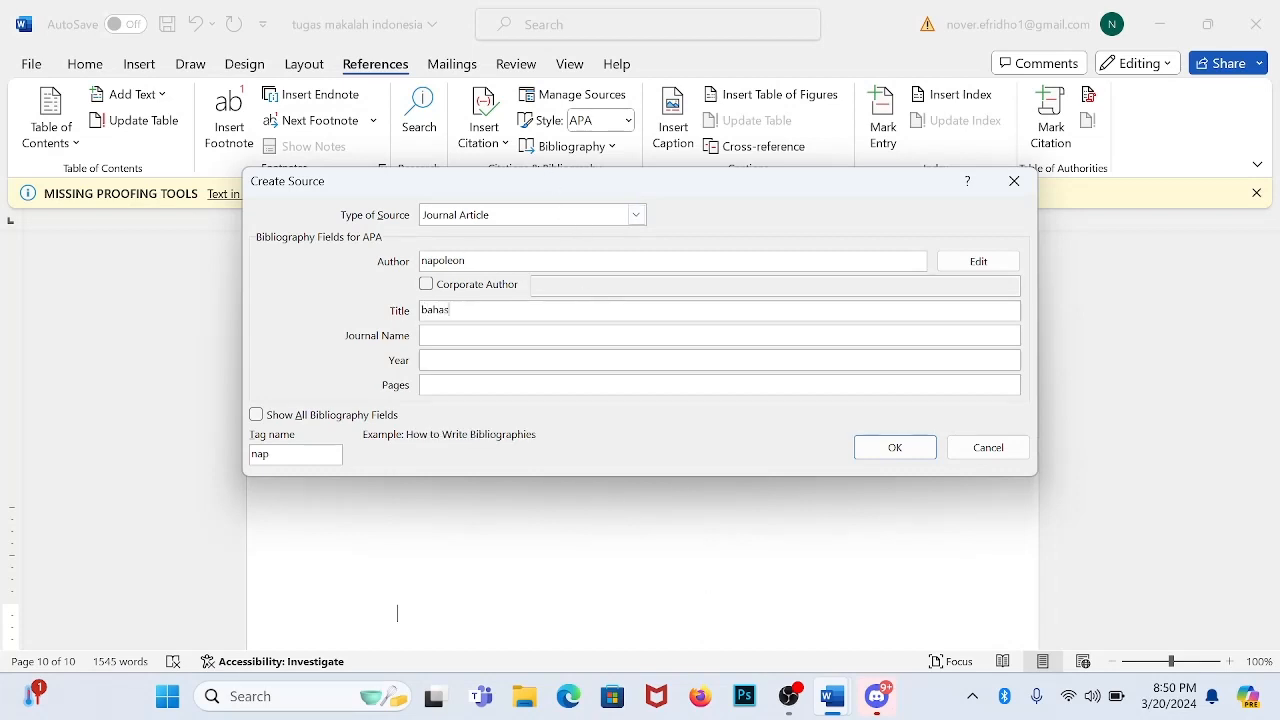
pyautogui.press('Tab')
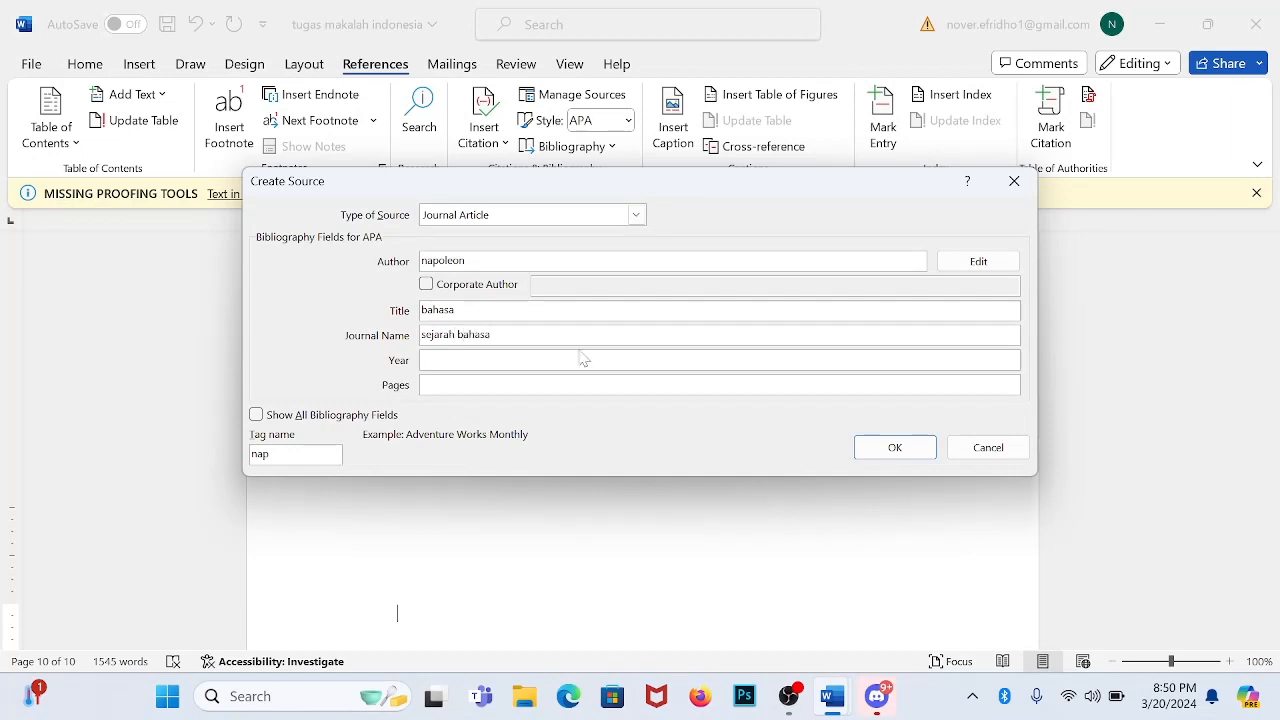
pyautogui.click(422, 360)
pyautogui.write('2008')
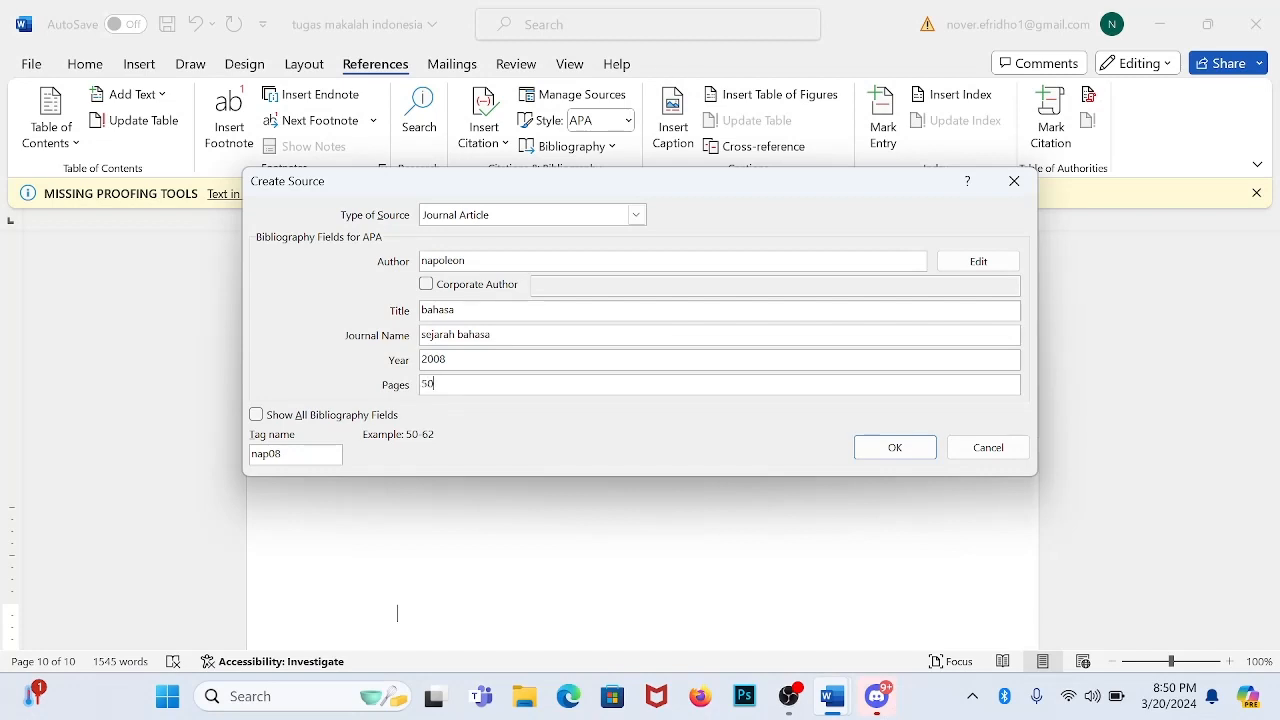
pyautogui.click(926, 455)
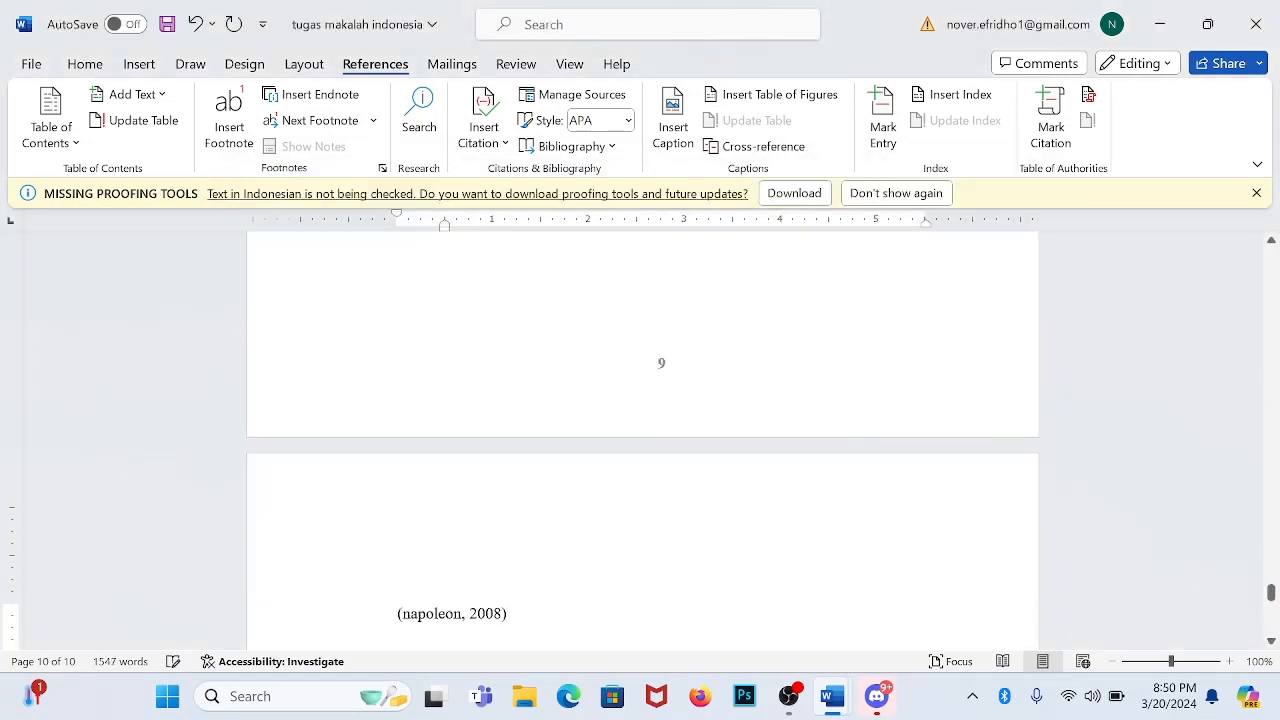
# Delete the in-text citation from the last page, leaving its source in the document.
pyautogui.scroll(-3, 539, 512)
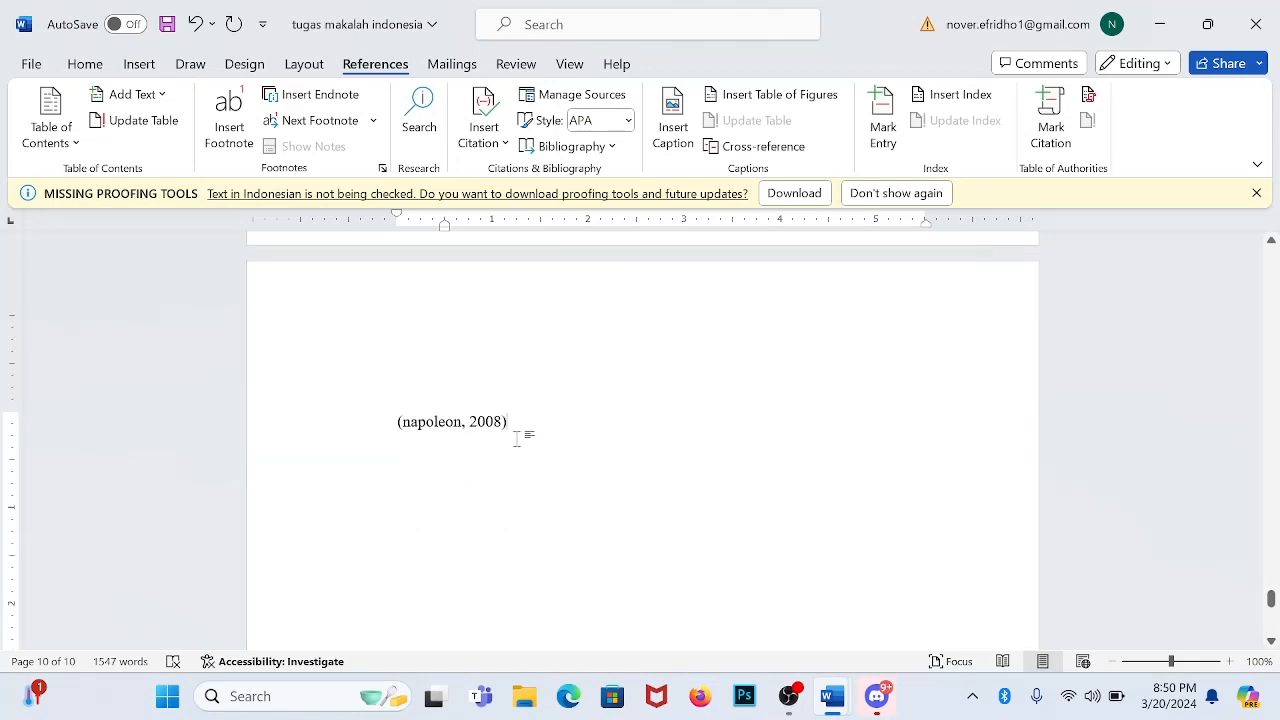
pyautogui.moveTo(523, 434); pyautogui.dragTo(314, 414)
pyautogui.press('Delete')
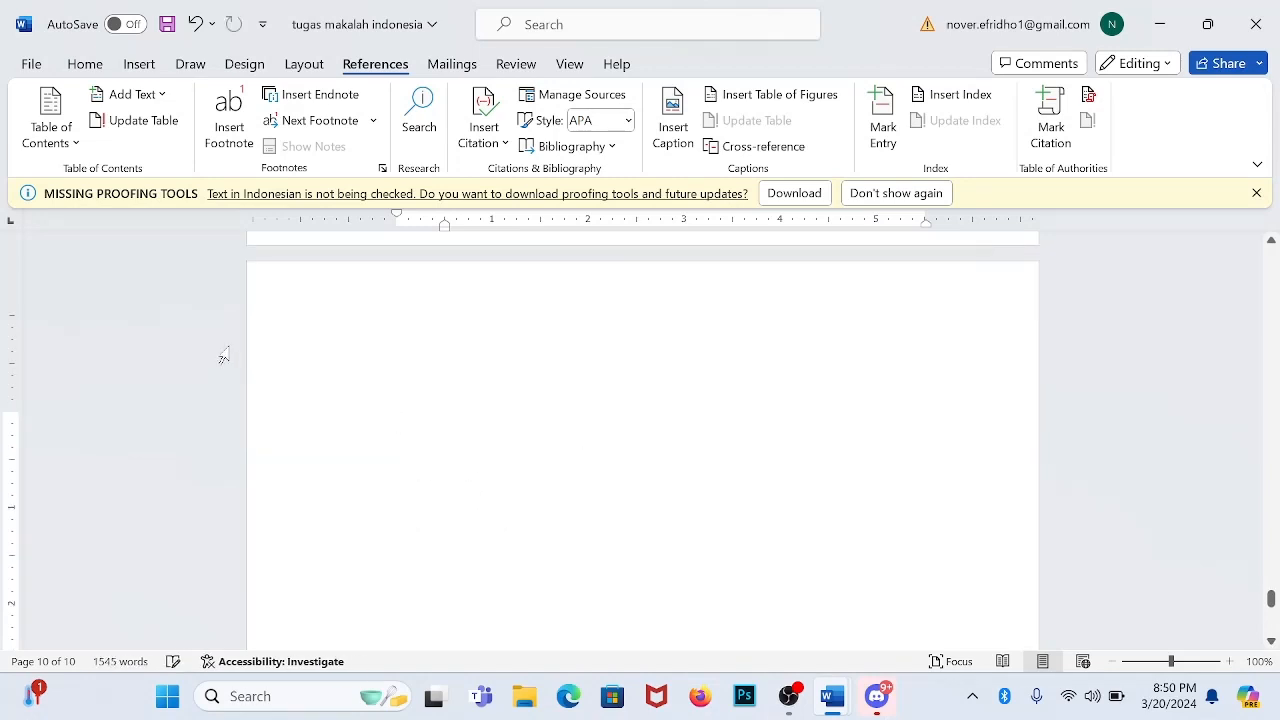
# Insert the built-in automatic bibliography labeled "References" at the text cursor on the last page.
pyautogui.click(601, 152)
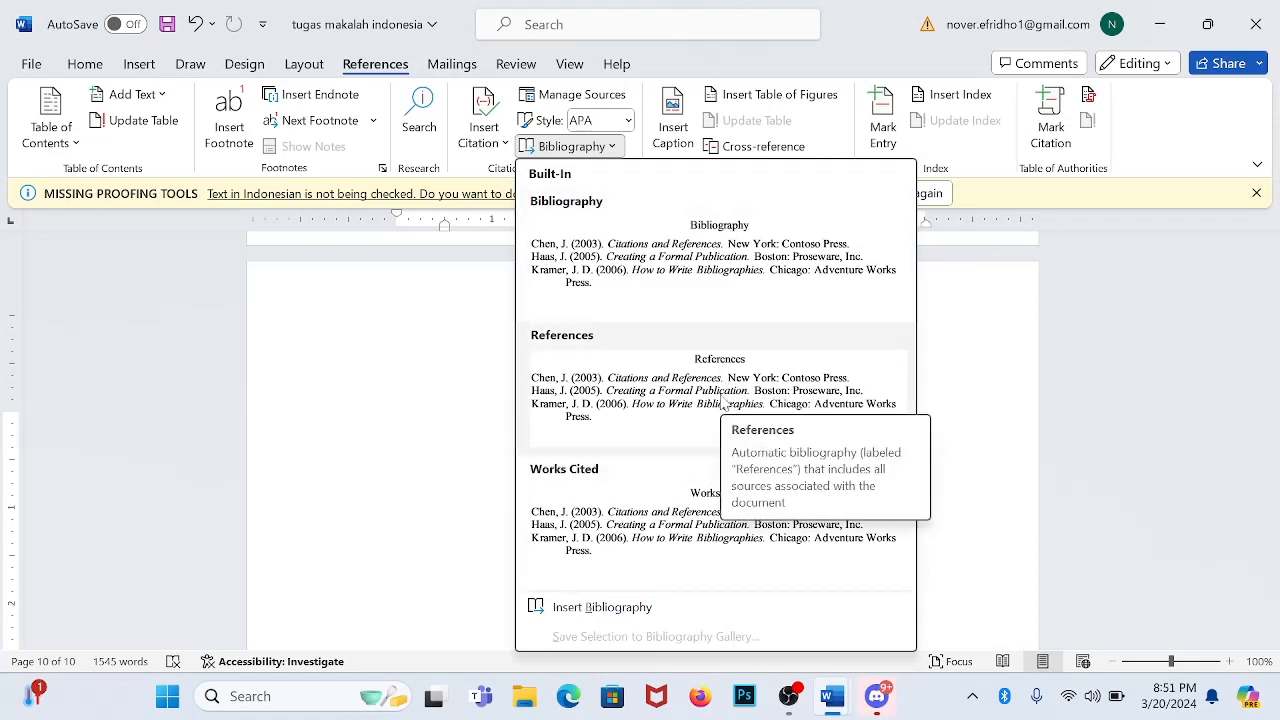
pyautogui.click(605, 396)
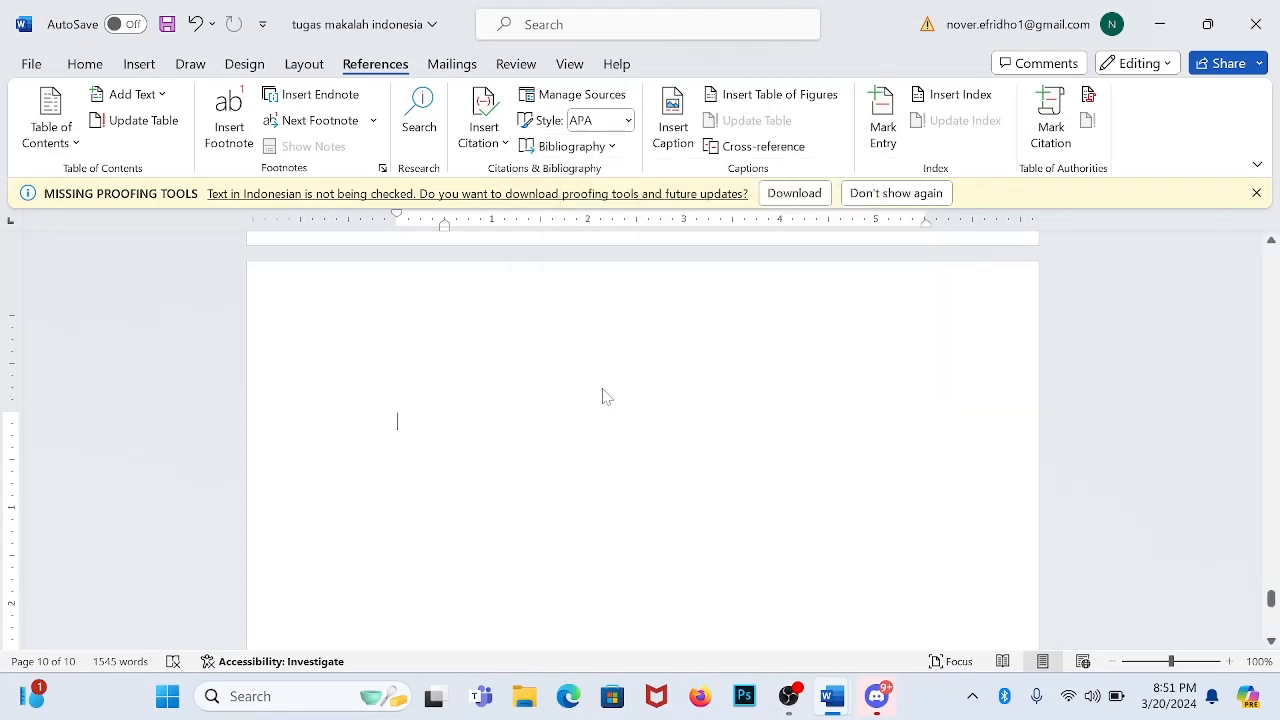
pyautogui.scroll(-3, 719, 477)
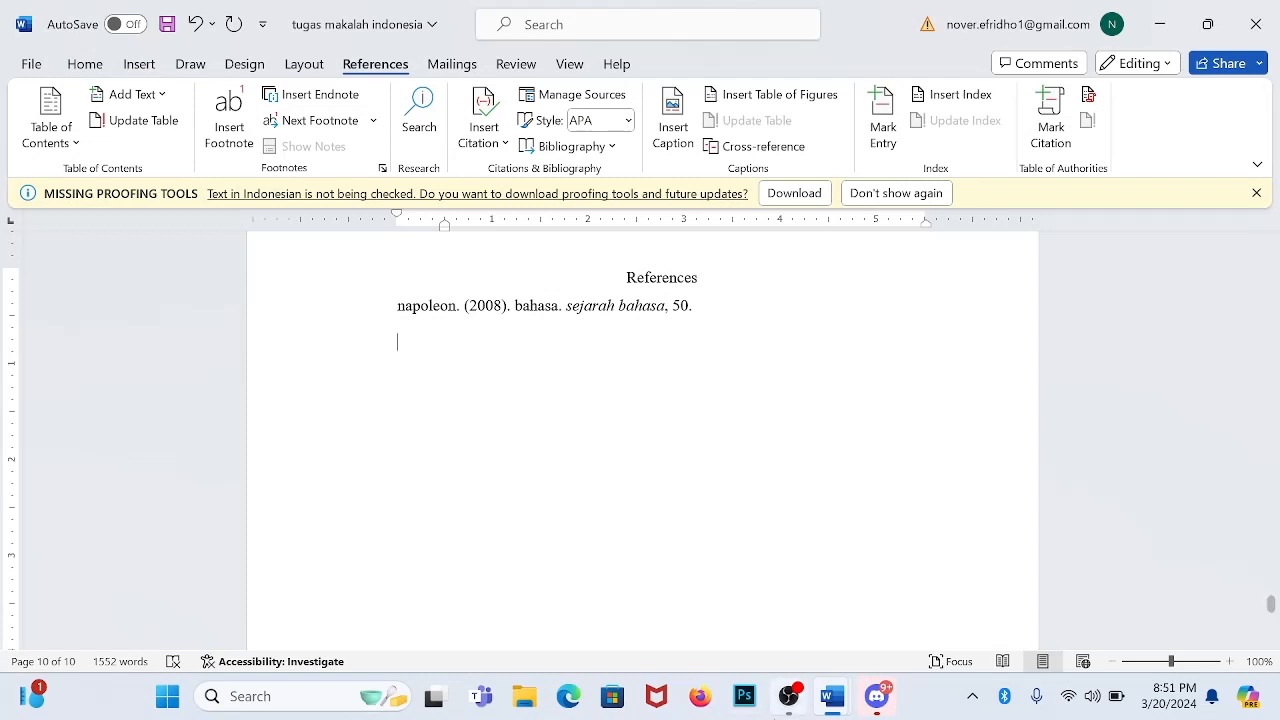
pyautogui.scroll(1, 755, 595)
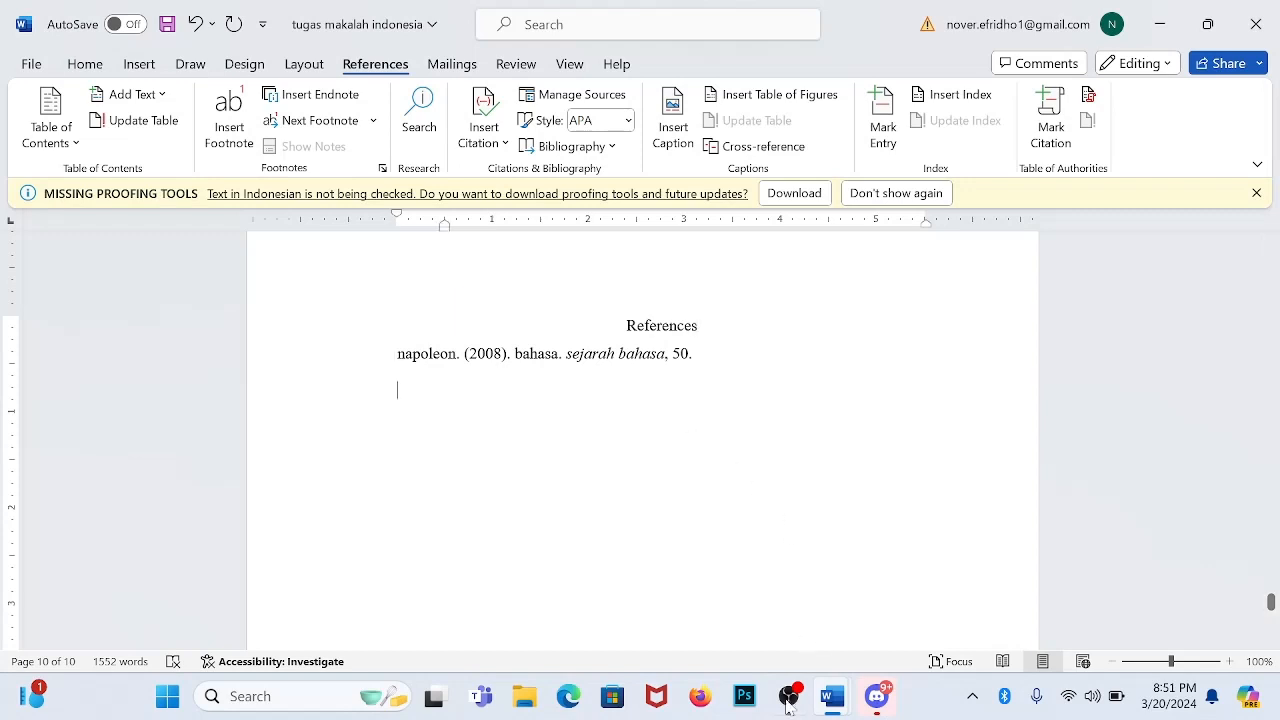
pyautogui.moveTo(795, 711)
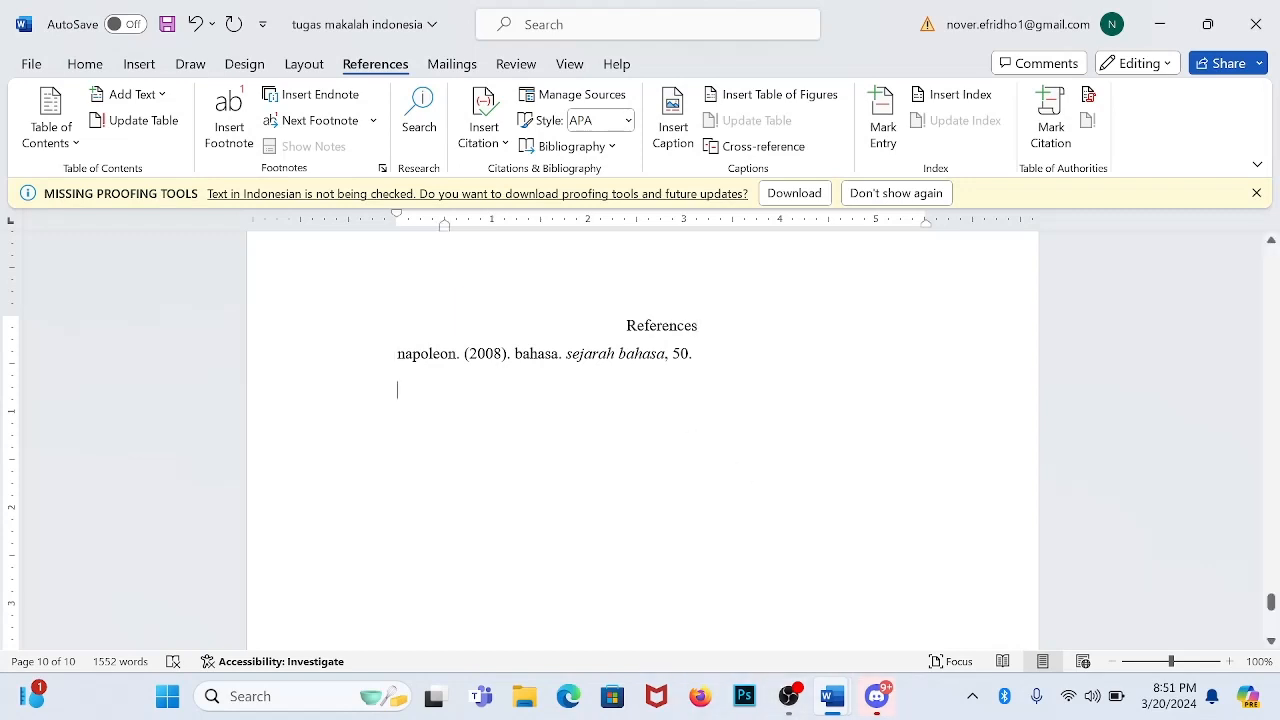